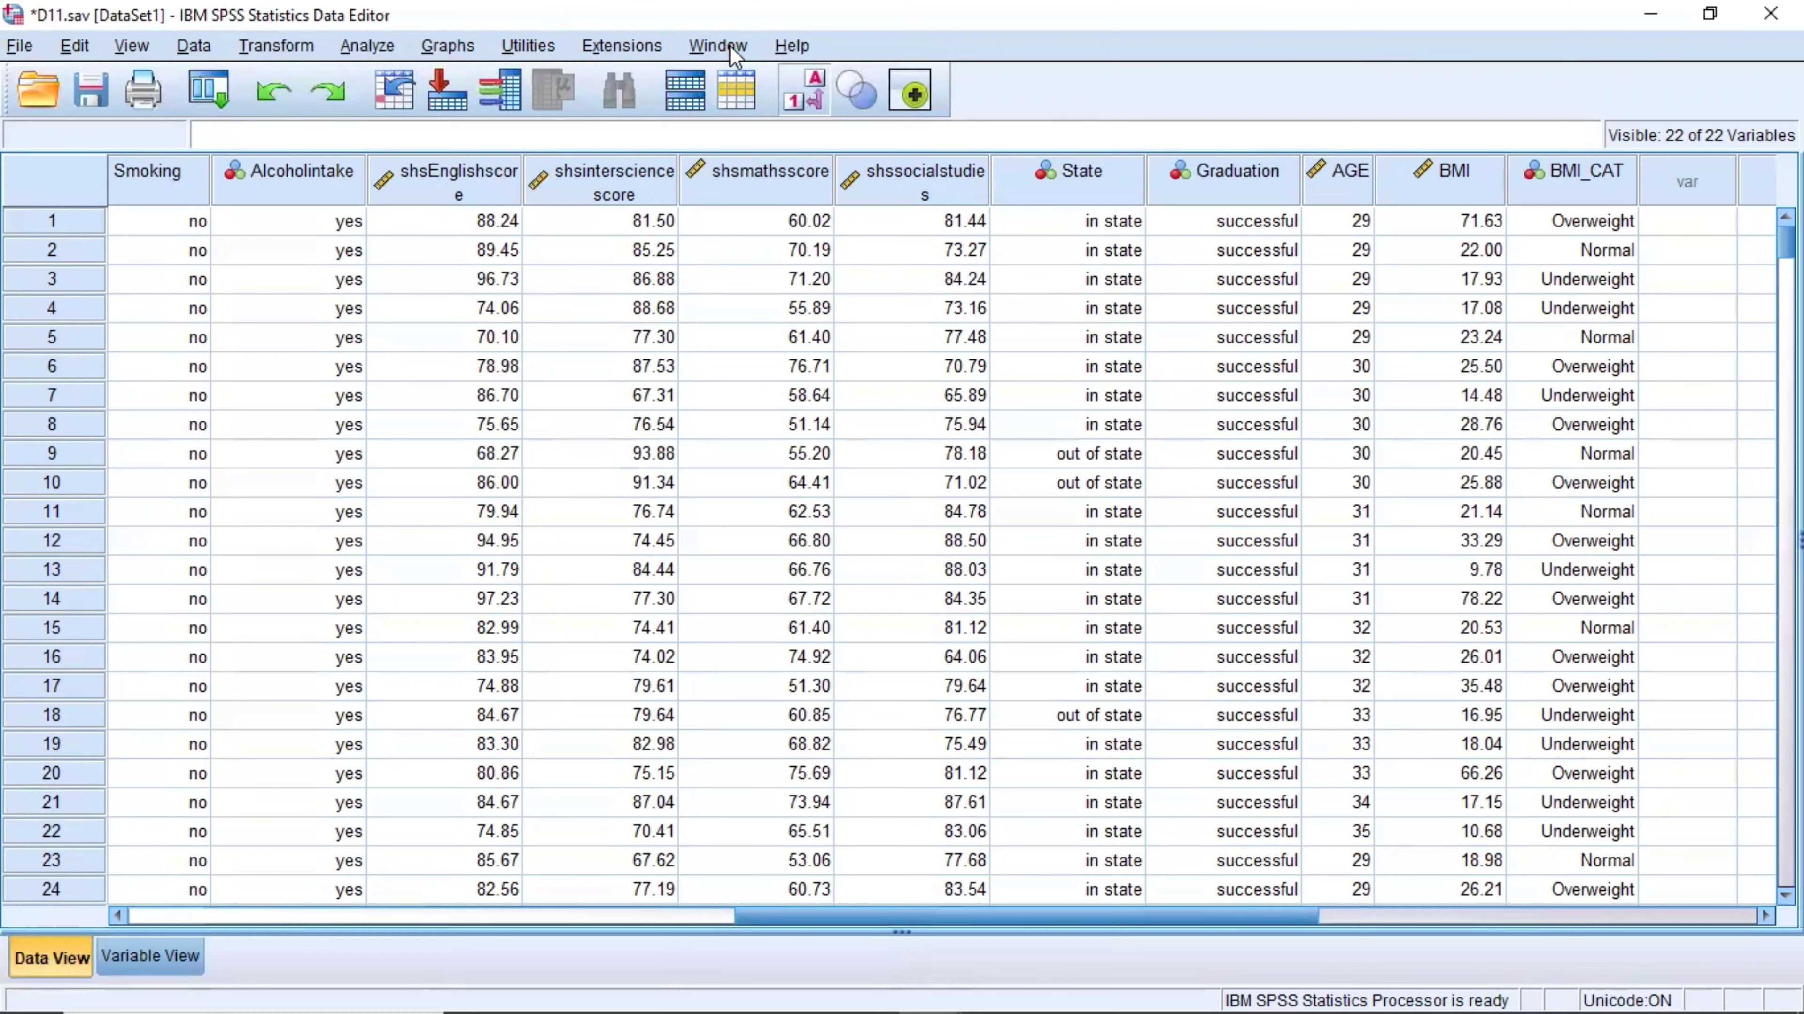
Open the statistics options of the Frequencies analysis for AGE and clear Mean, Skewness and Std. deviation
left_click(367, 46)
mouse_move(494, 113)
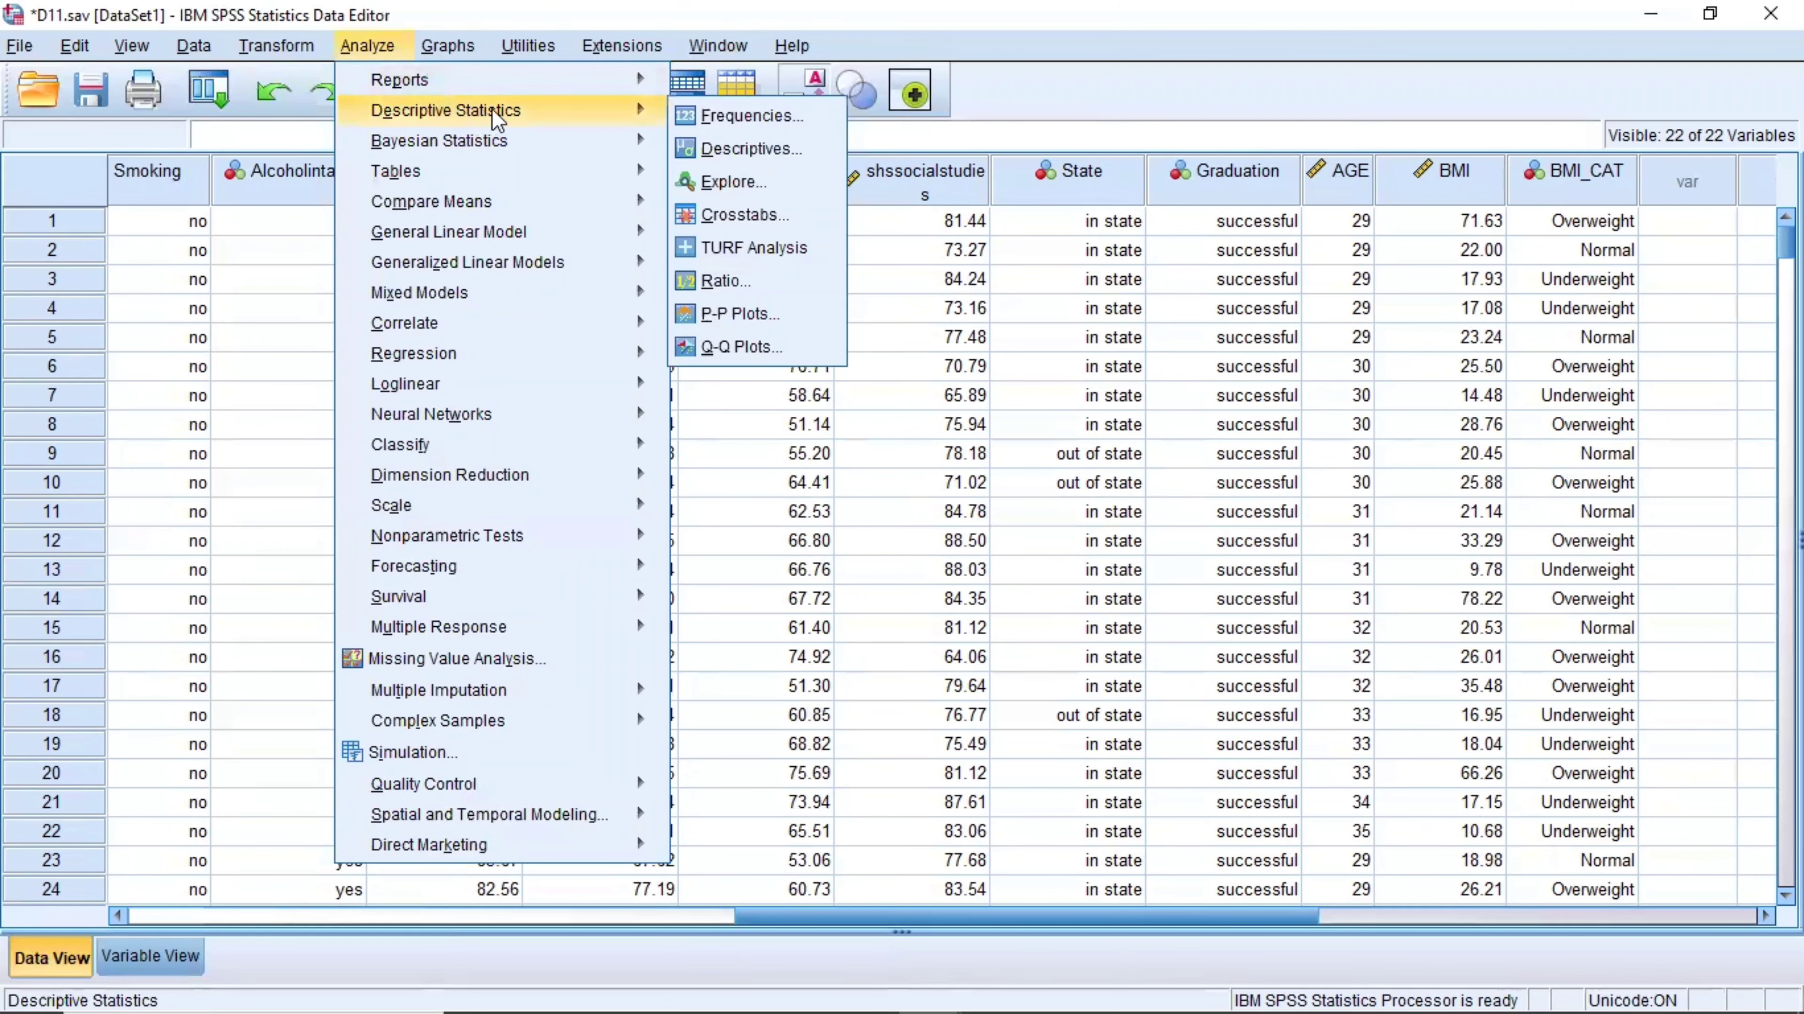
left_click(717, 117)
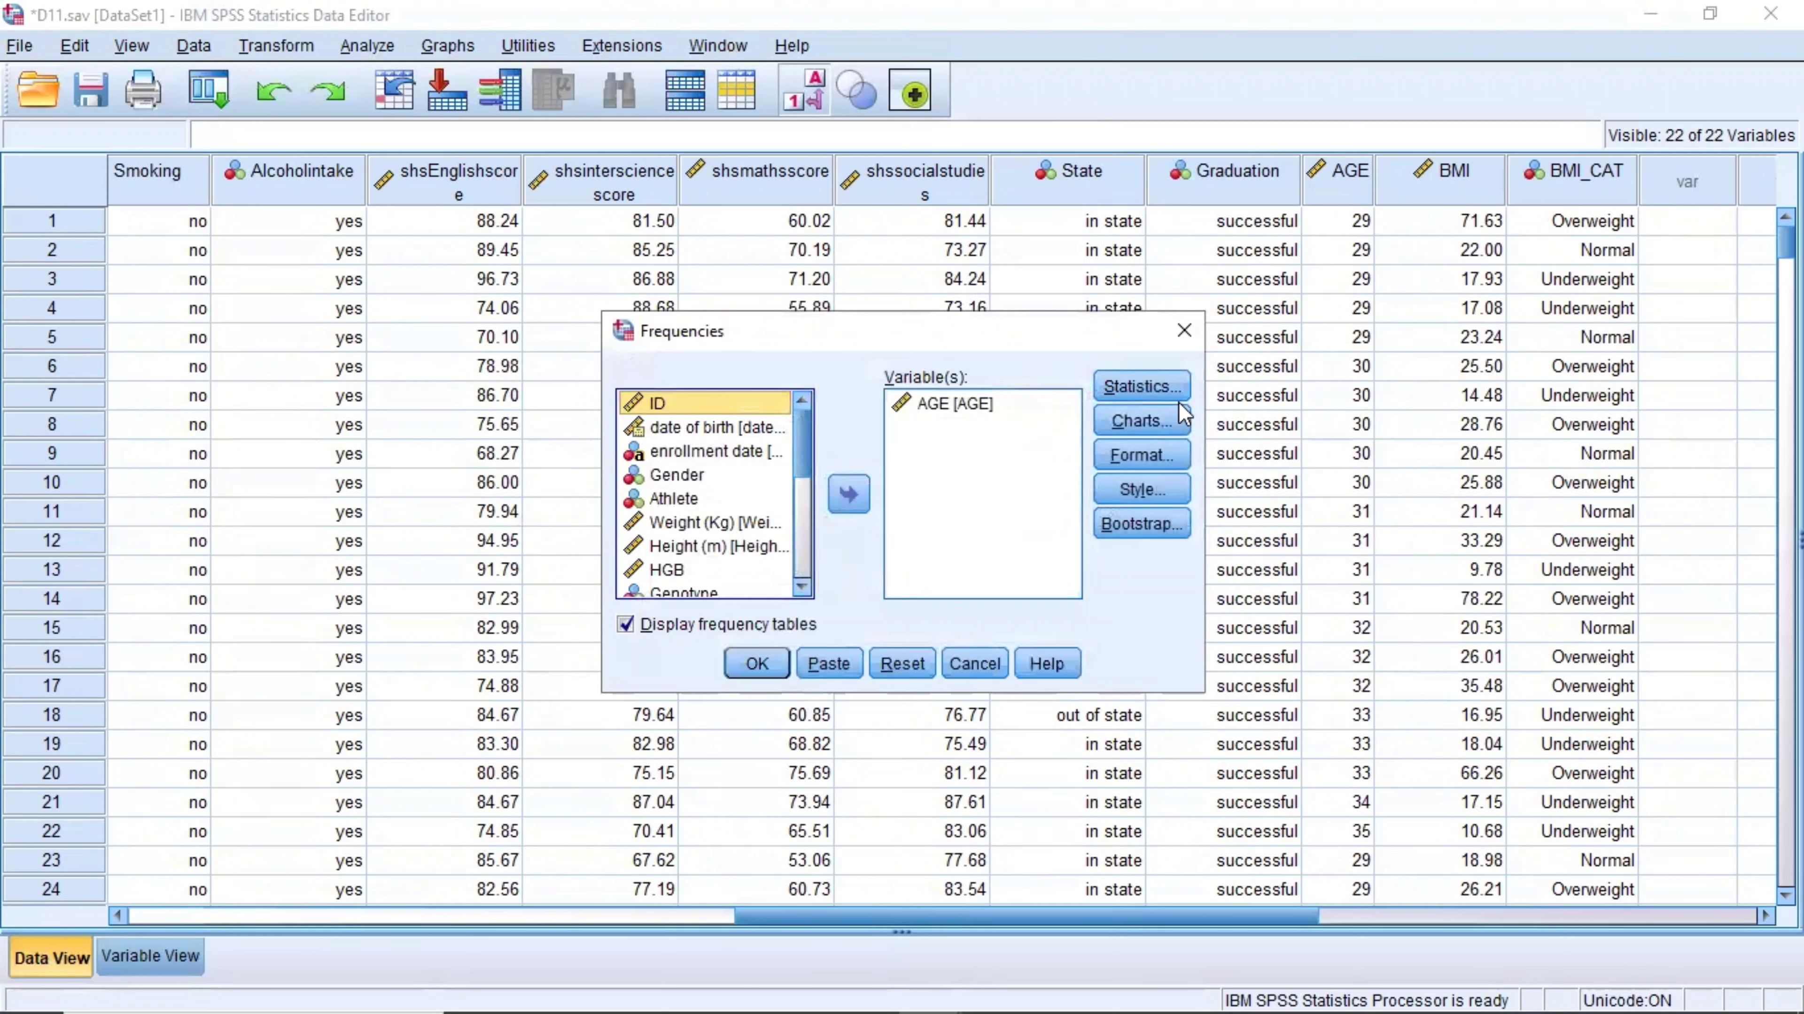
left_click(1138, 389)
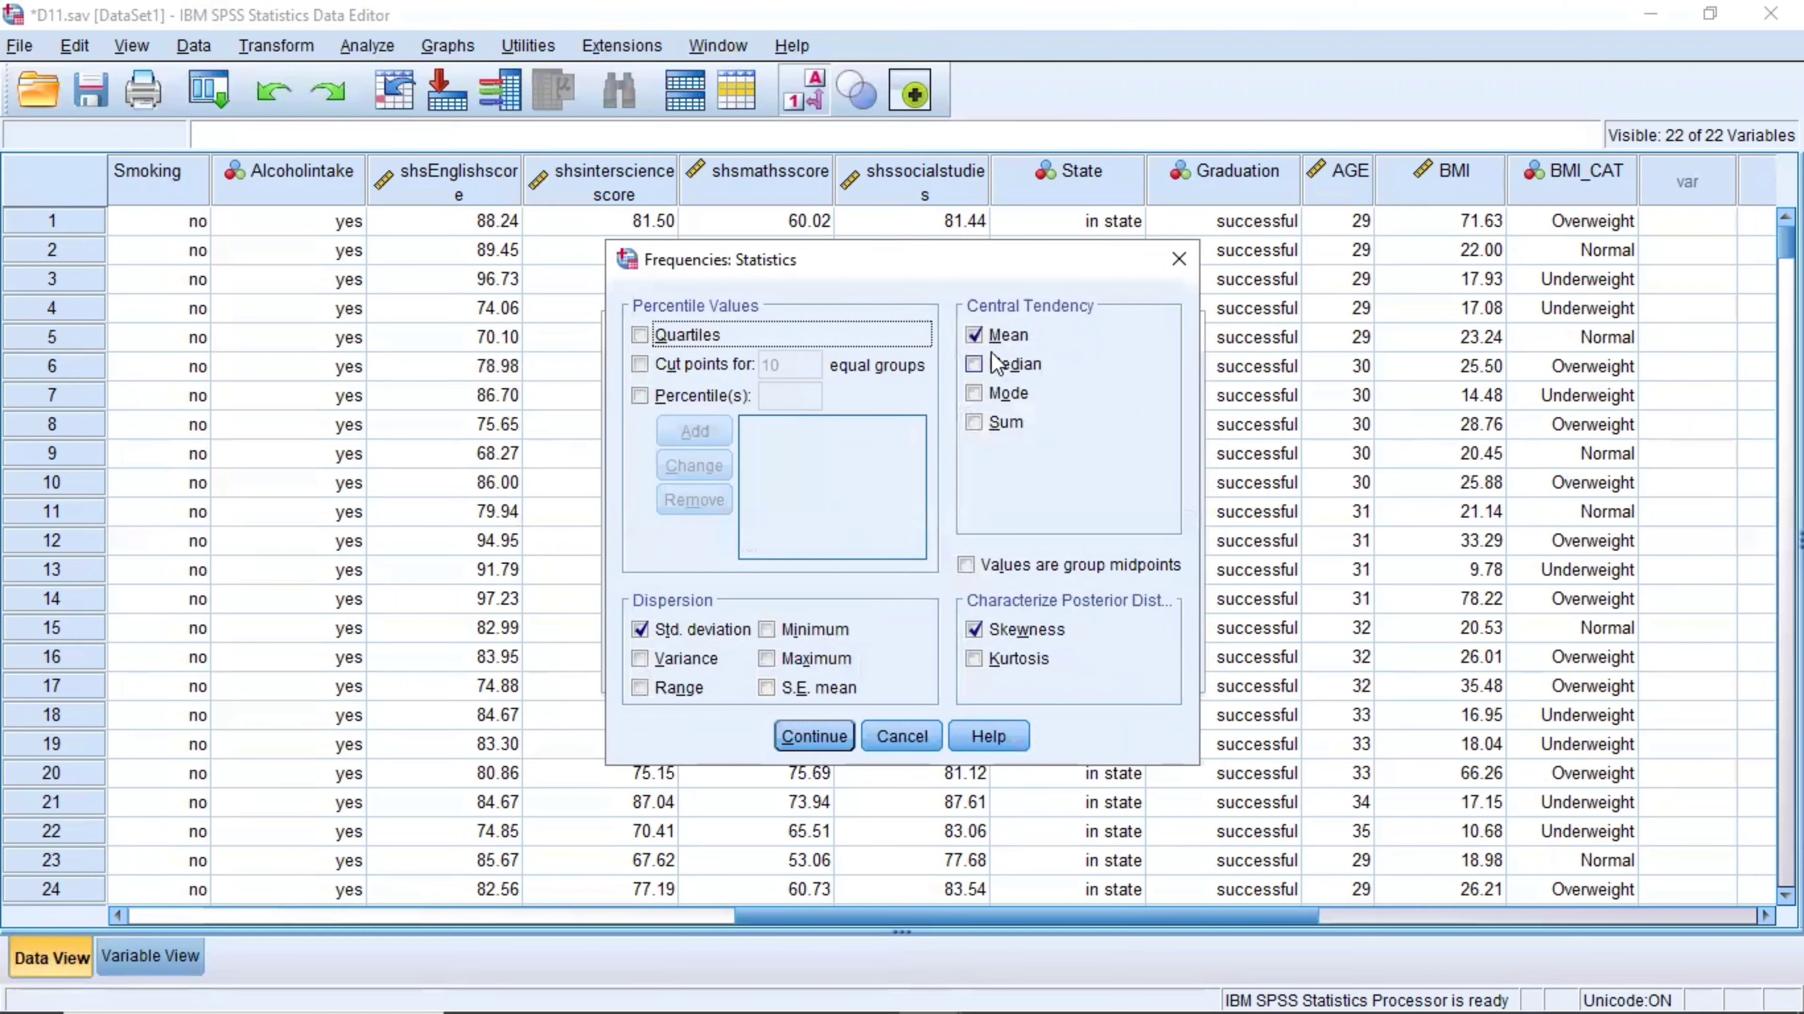
left_click(988, 336)
left_click(990, 628)
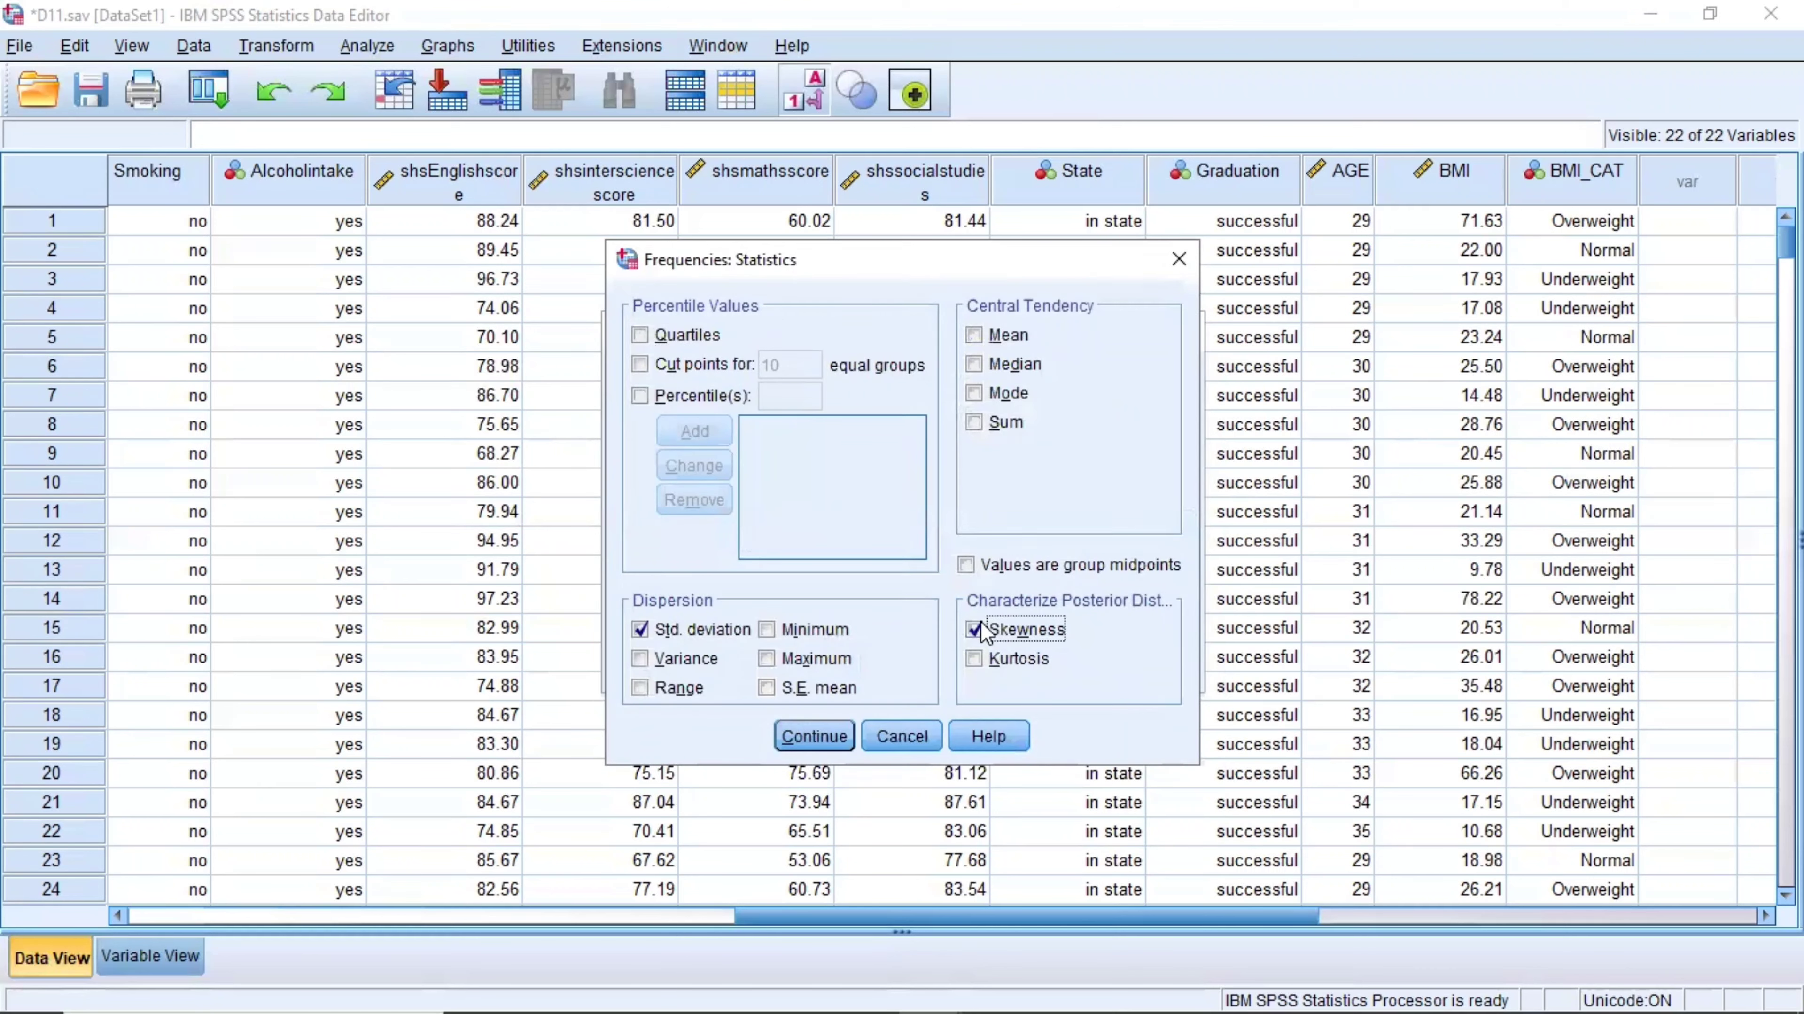
left_click(640, 631)
Request mean, median, standard deviation, minimum, maximum and skewness for AGE, and run the Frequencies analysis
left_click(977, 336)
left_click(976, 366)
left_click(641, 629)
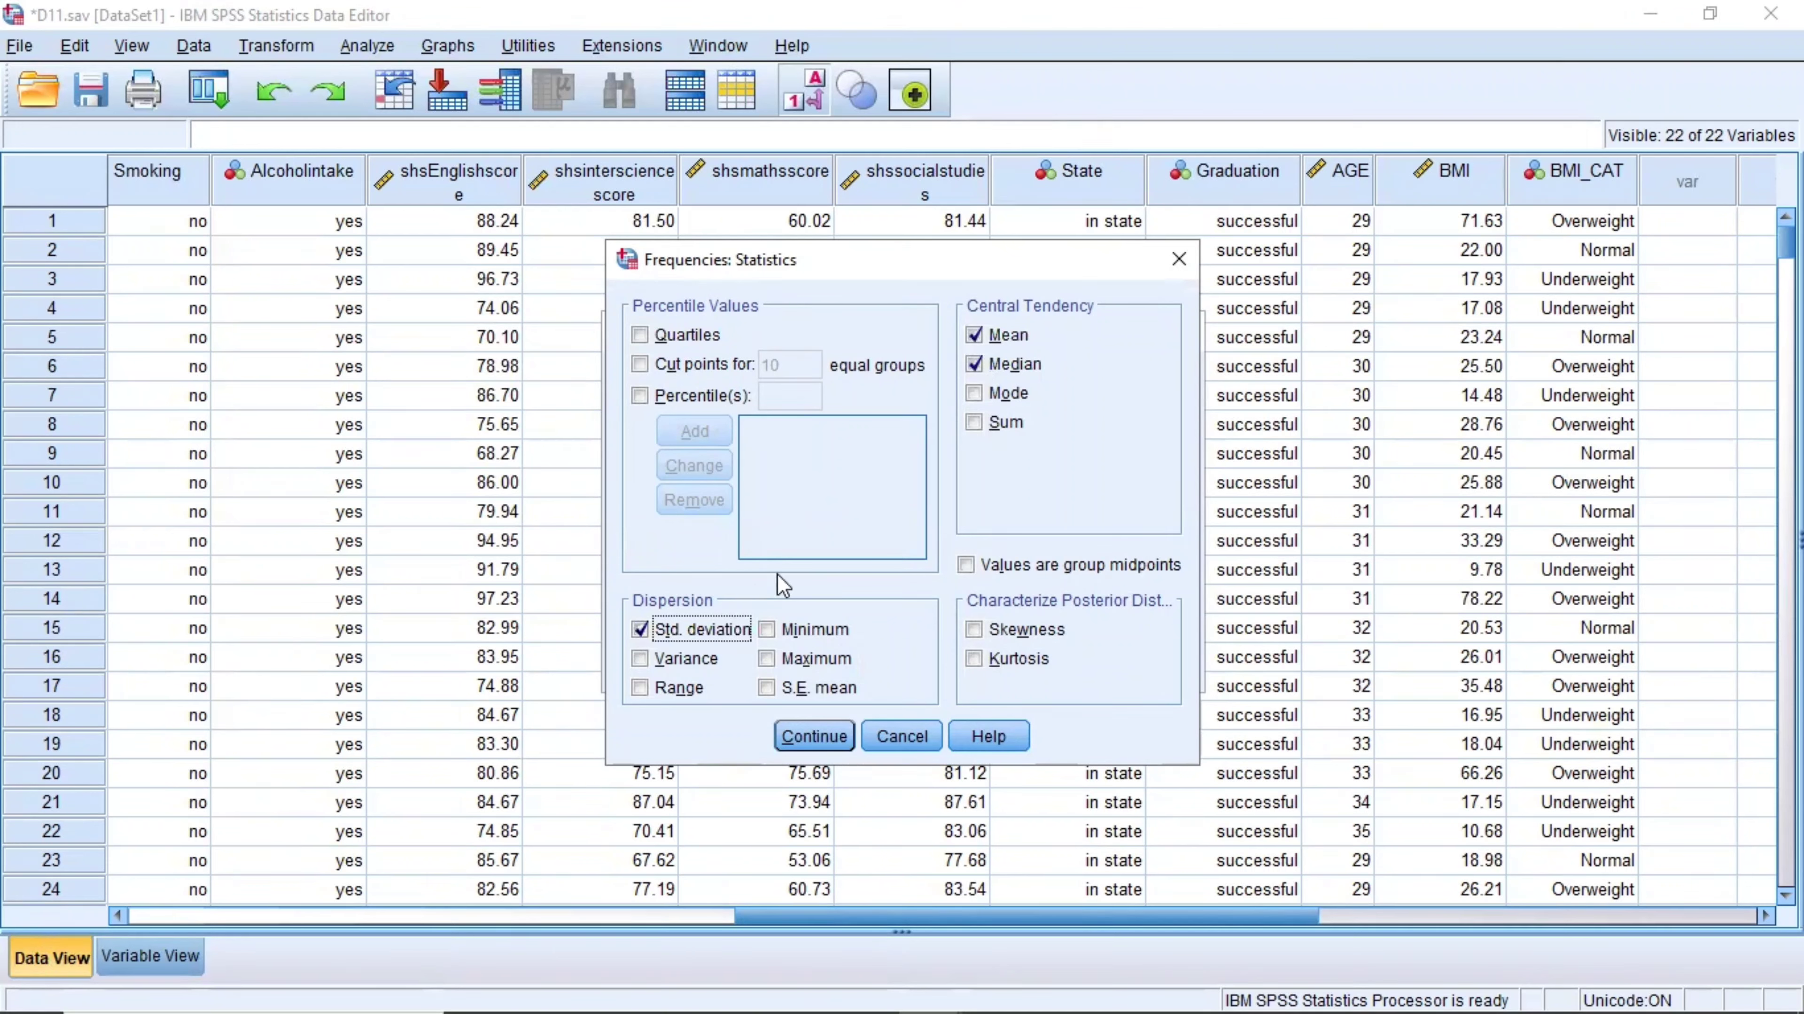
left_click(767, 630)
left_click(766, 659)
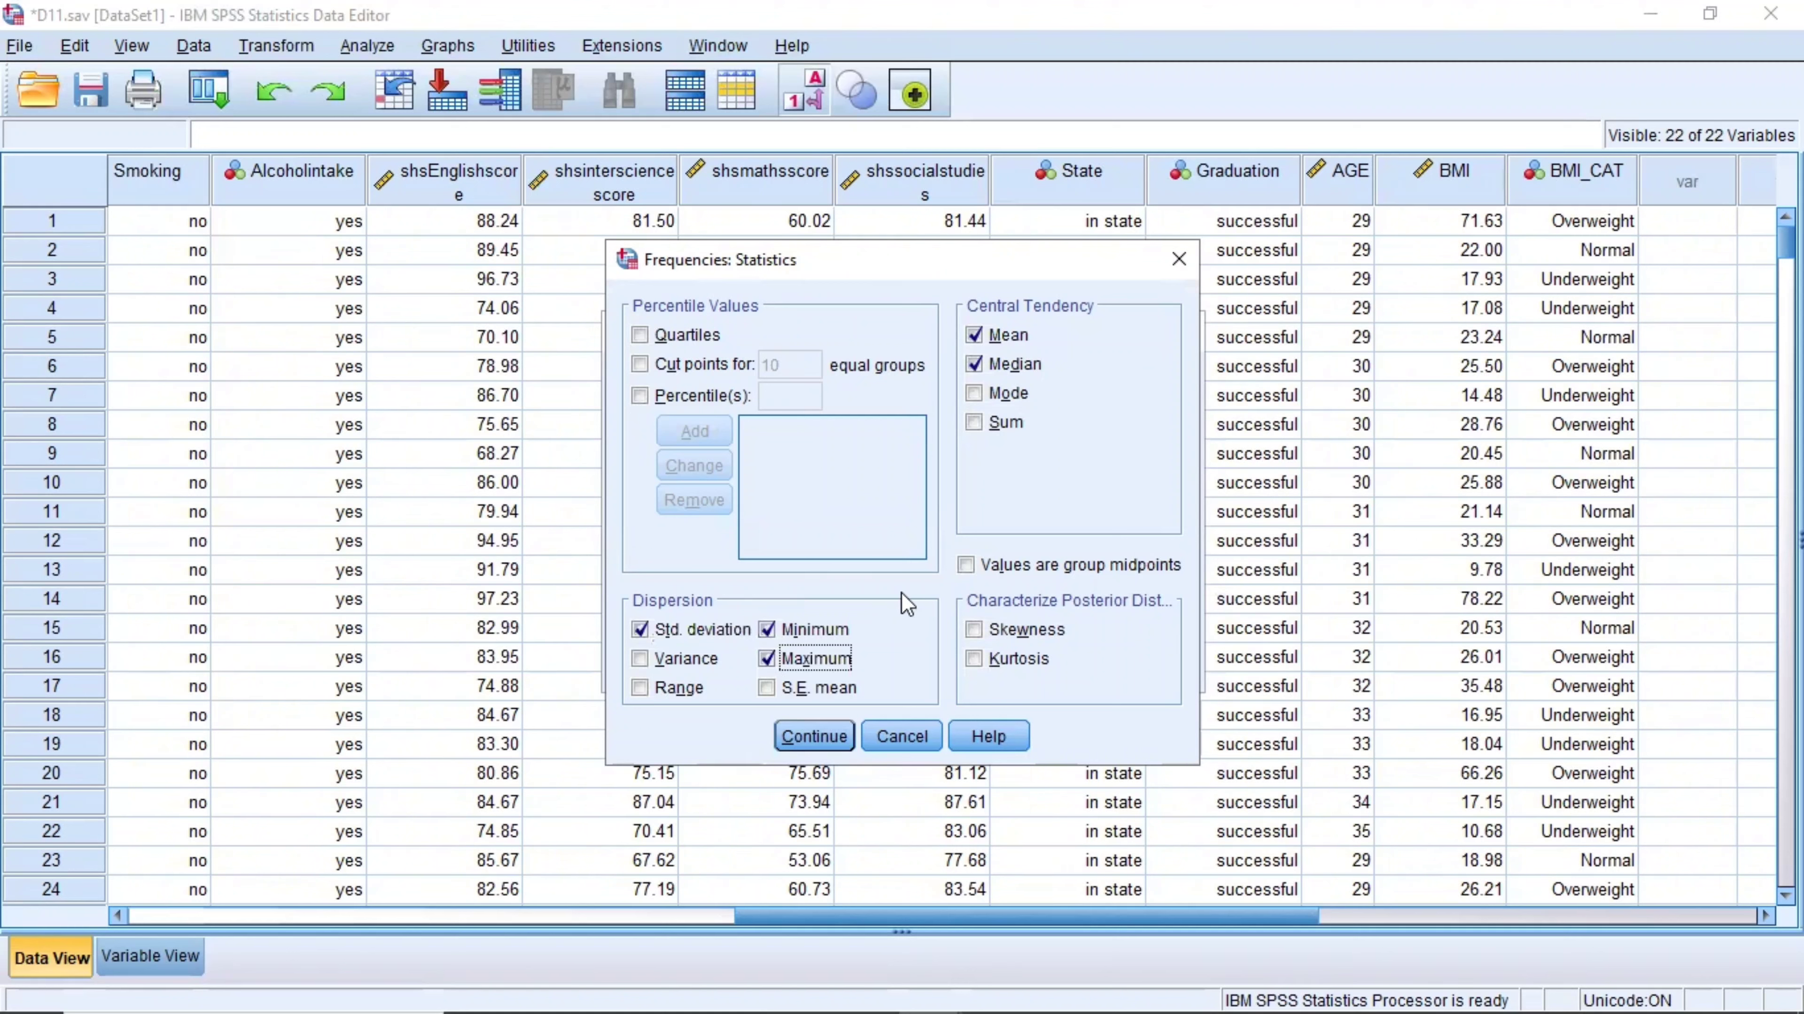
left_click(997, 628)
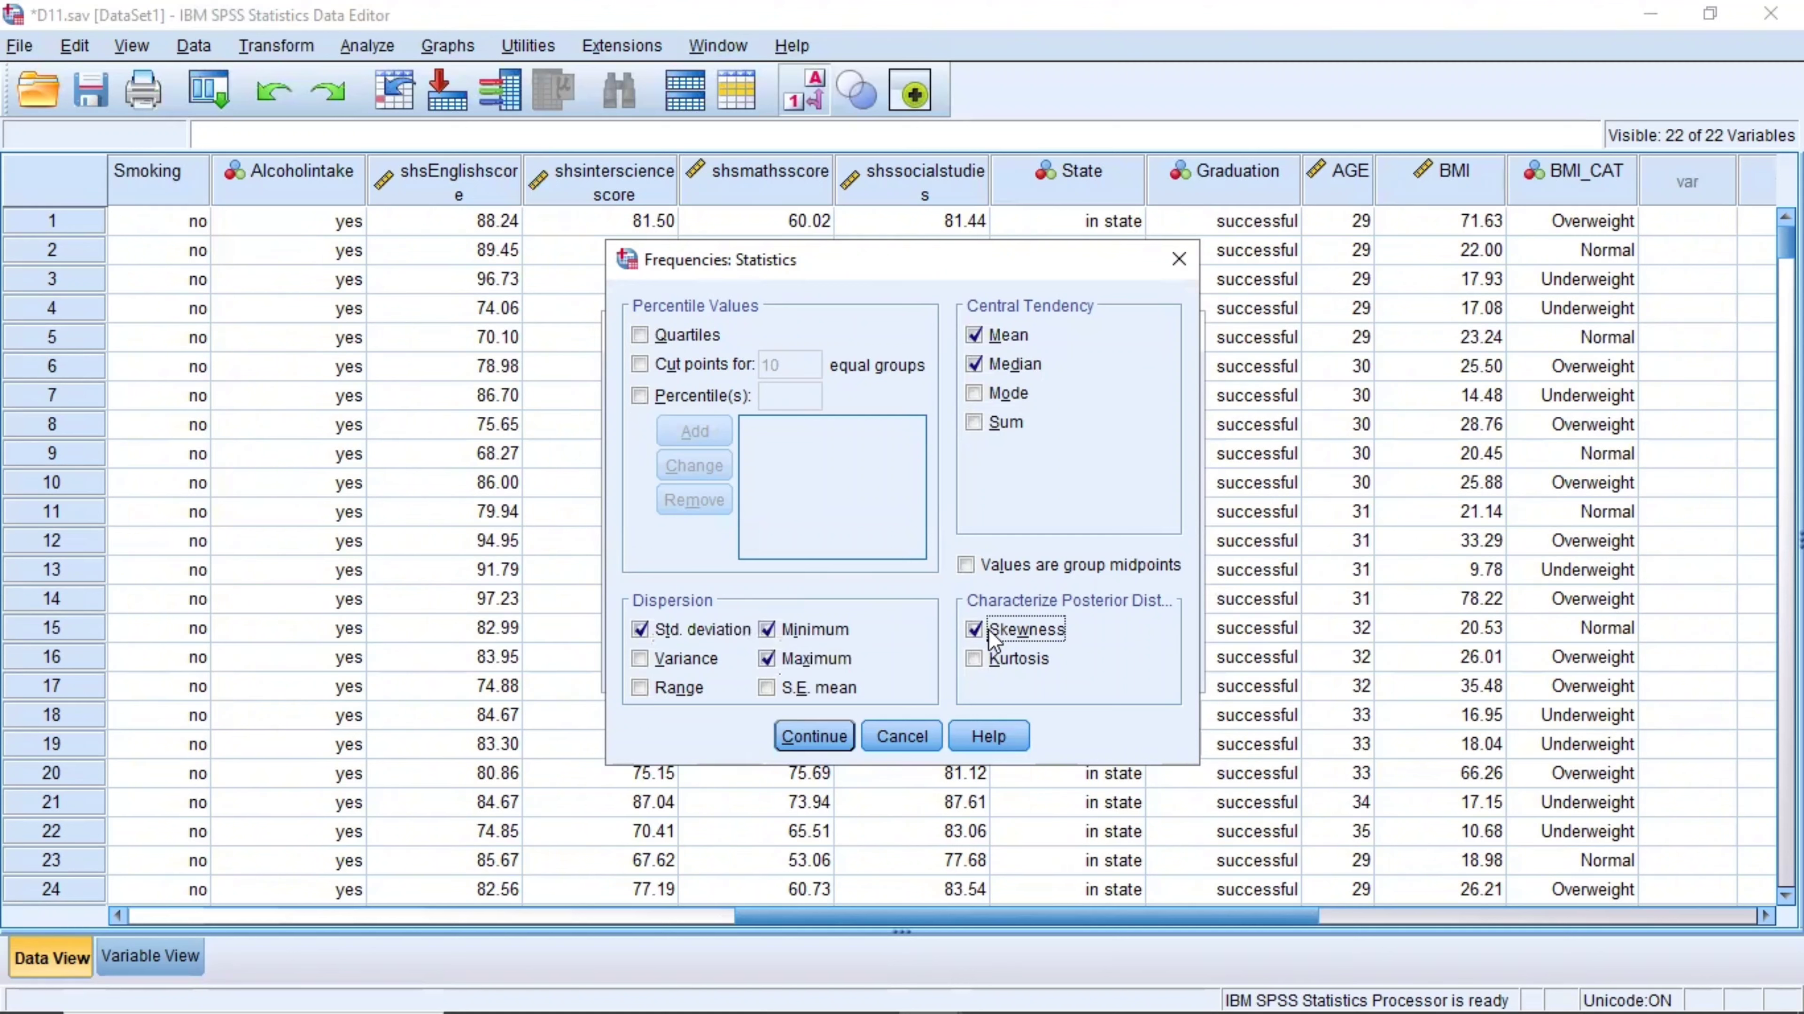
left_click(814, 736)
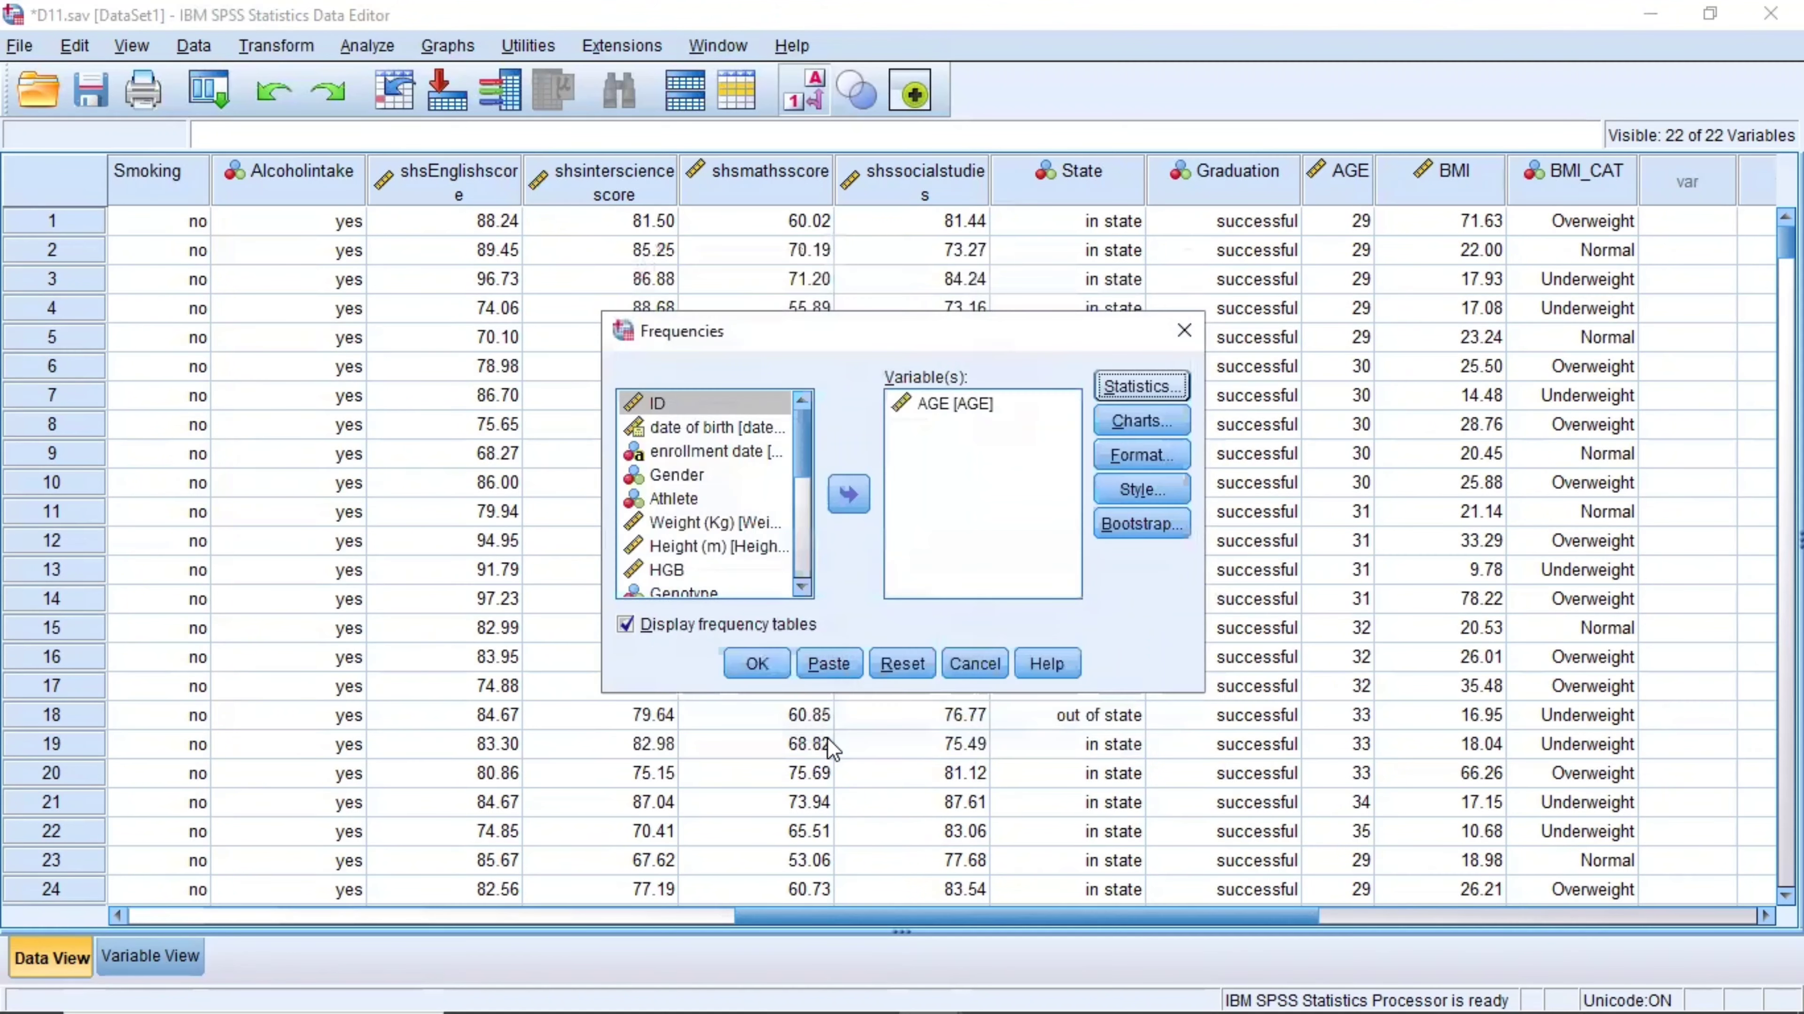
left_click(756, 668)
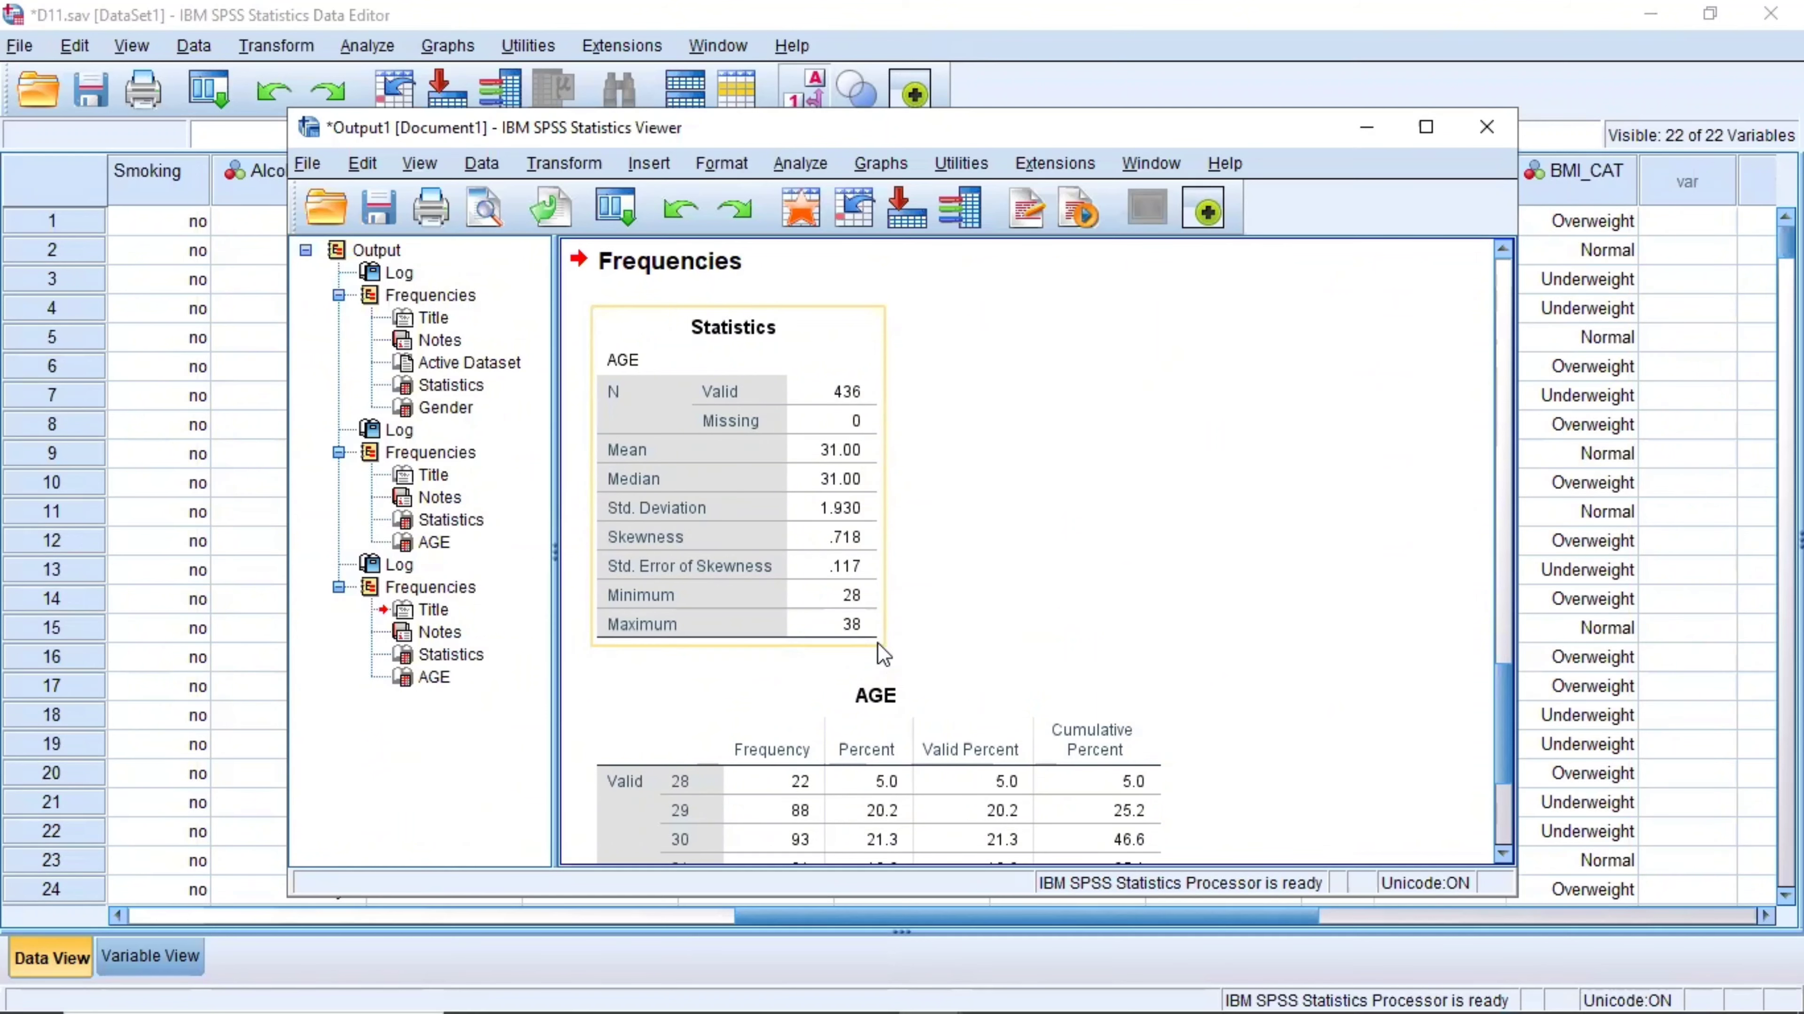
left_click(1364, 130)
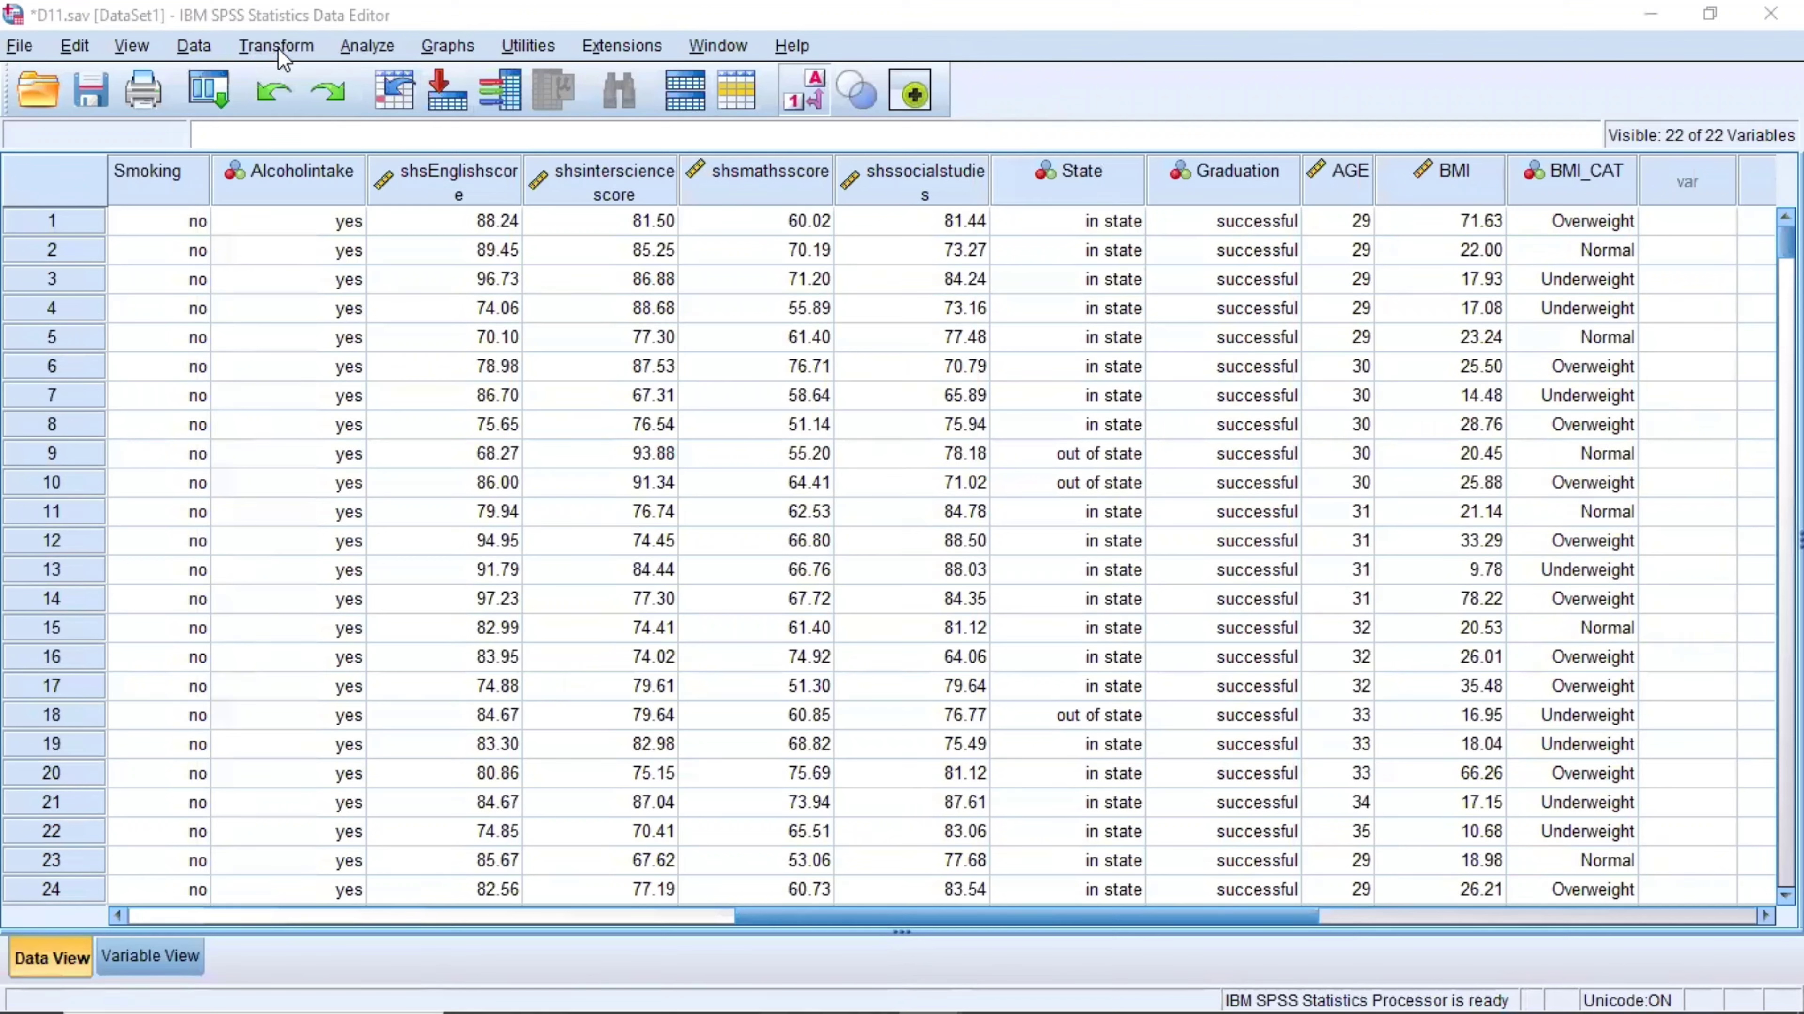
Set Select Cases to use only cases that satisfy a condition and open the condition for definition
left_click(192, 58)
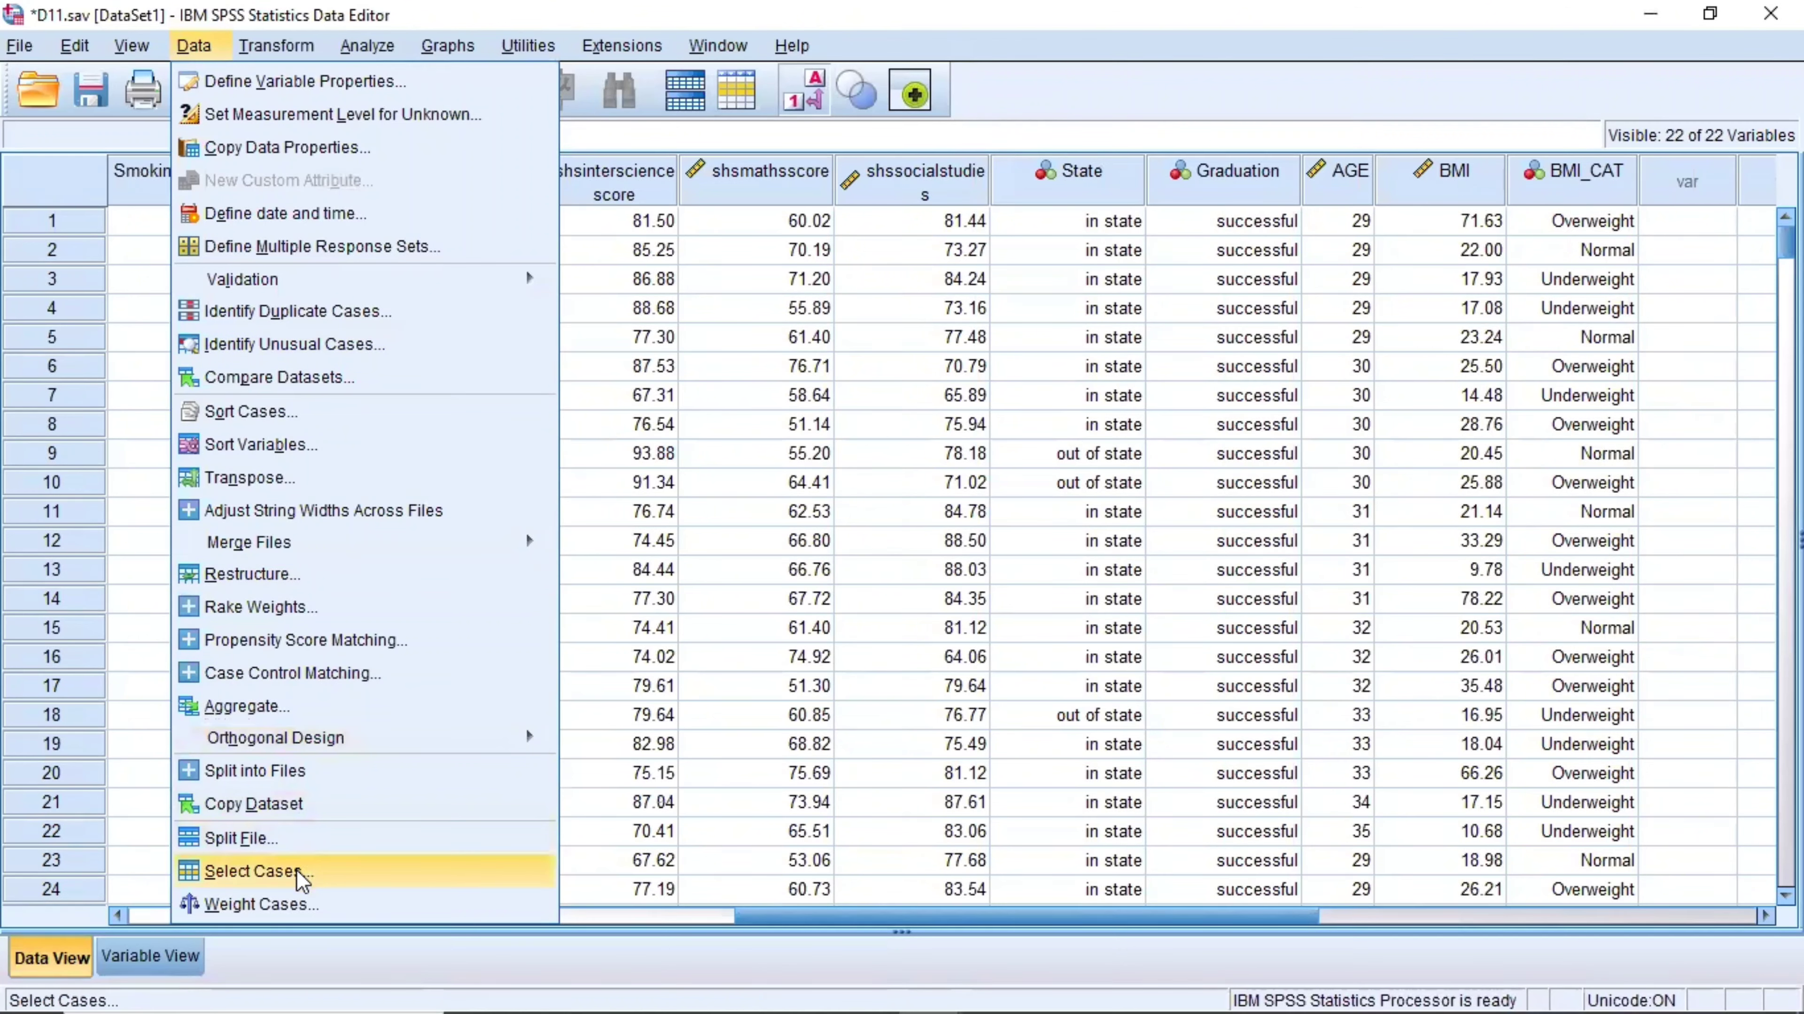
mouse_move(528, 542)
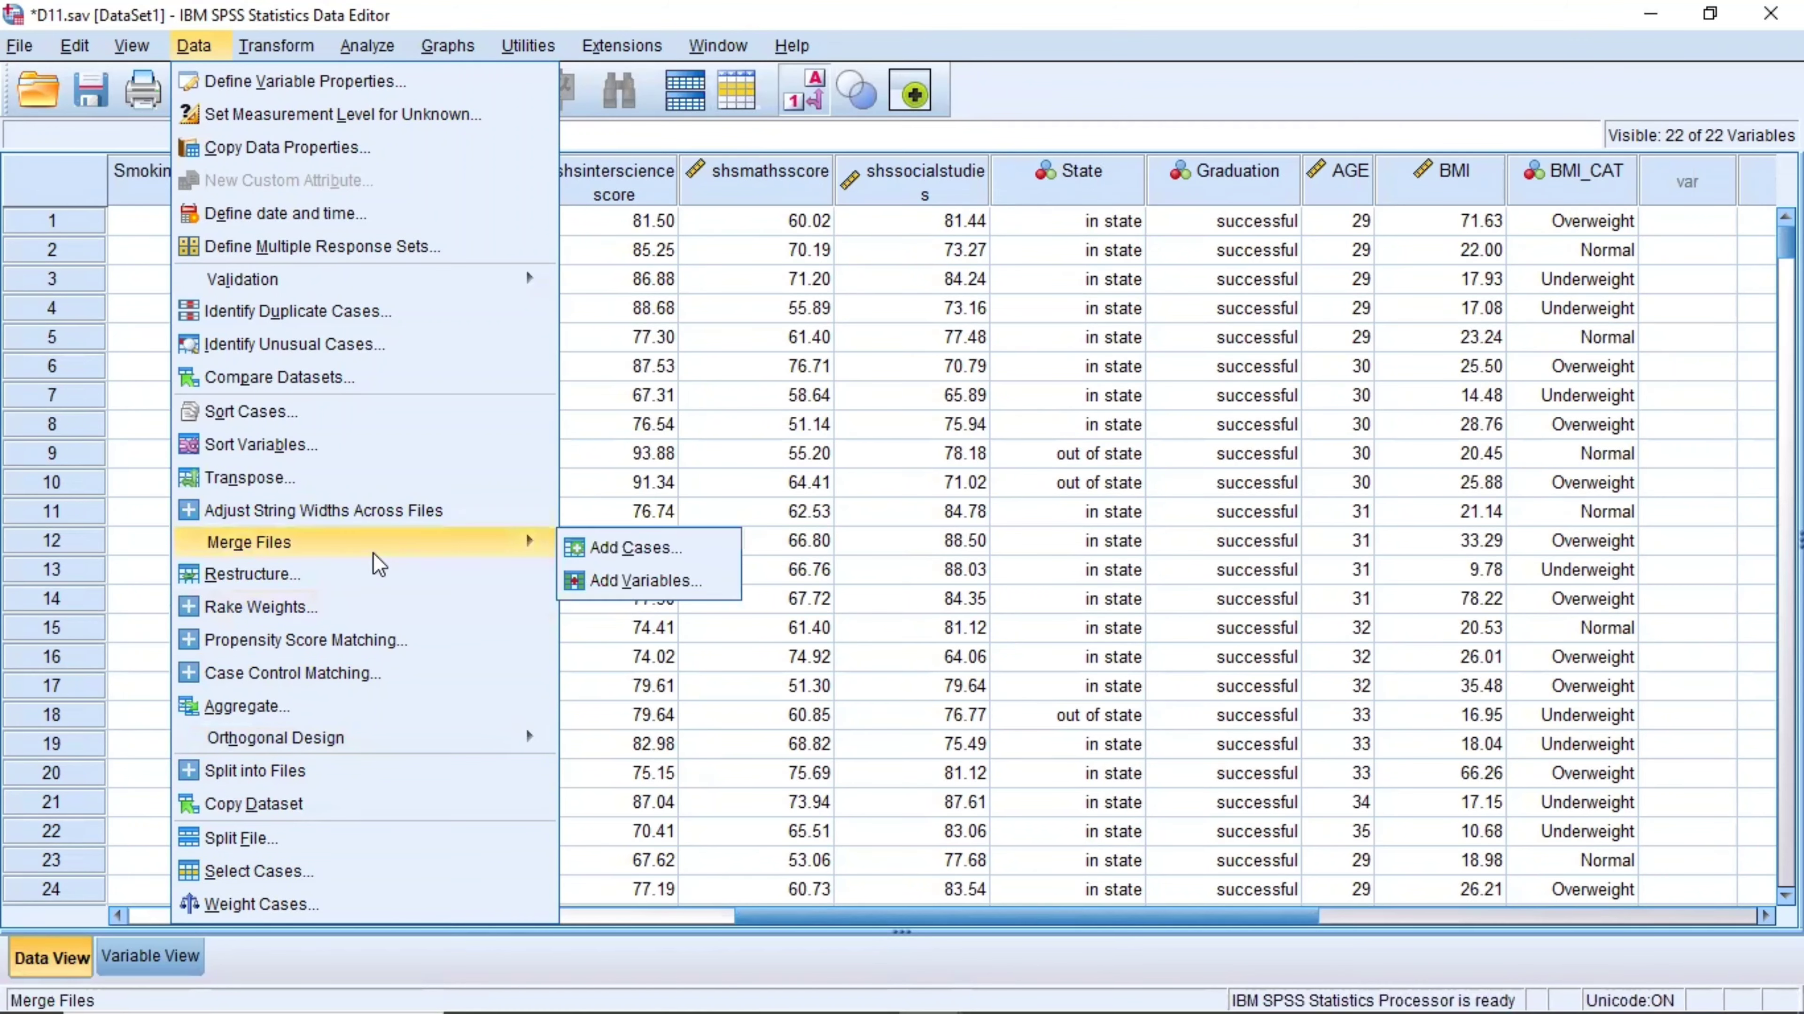
left_click(332, 880)
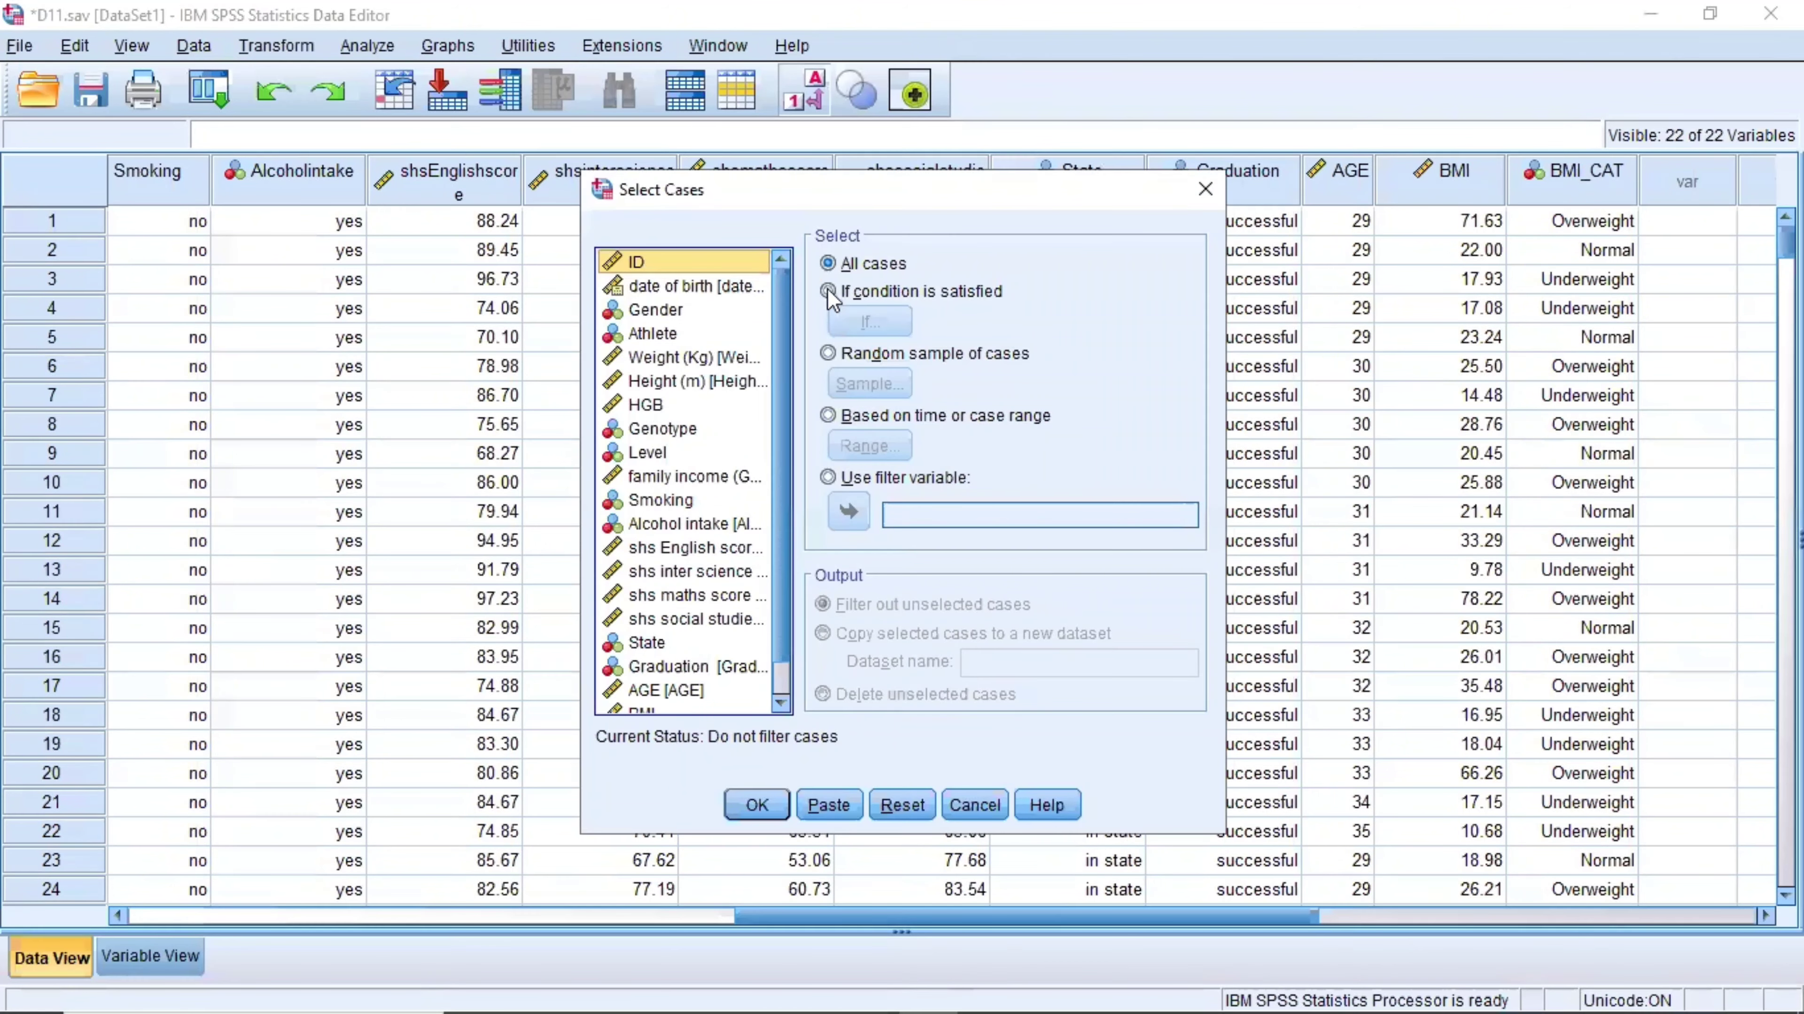
left_click(828, 291)
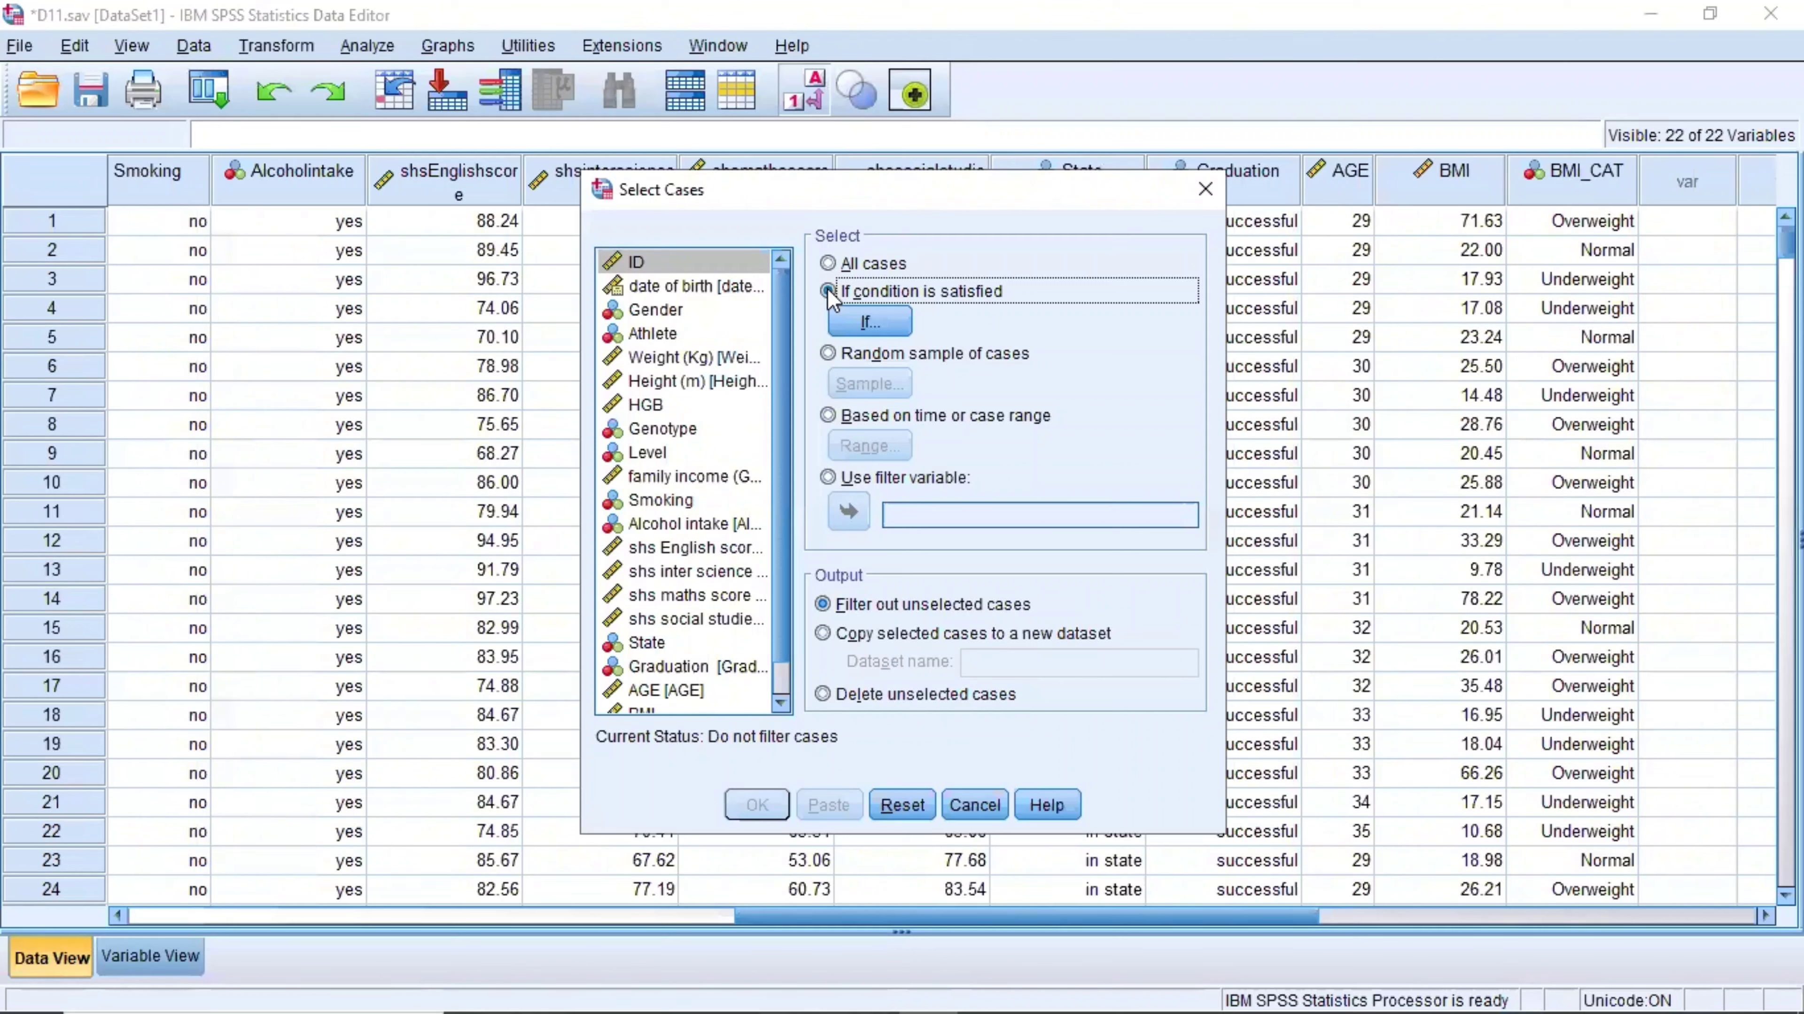
left_click(829, 264)
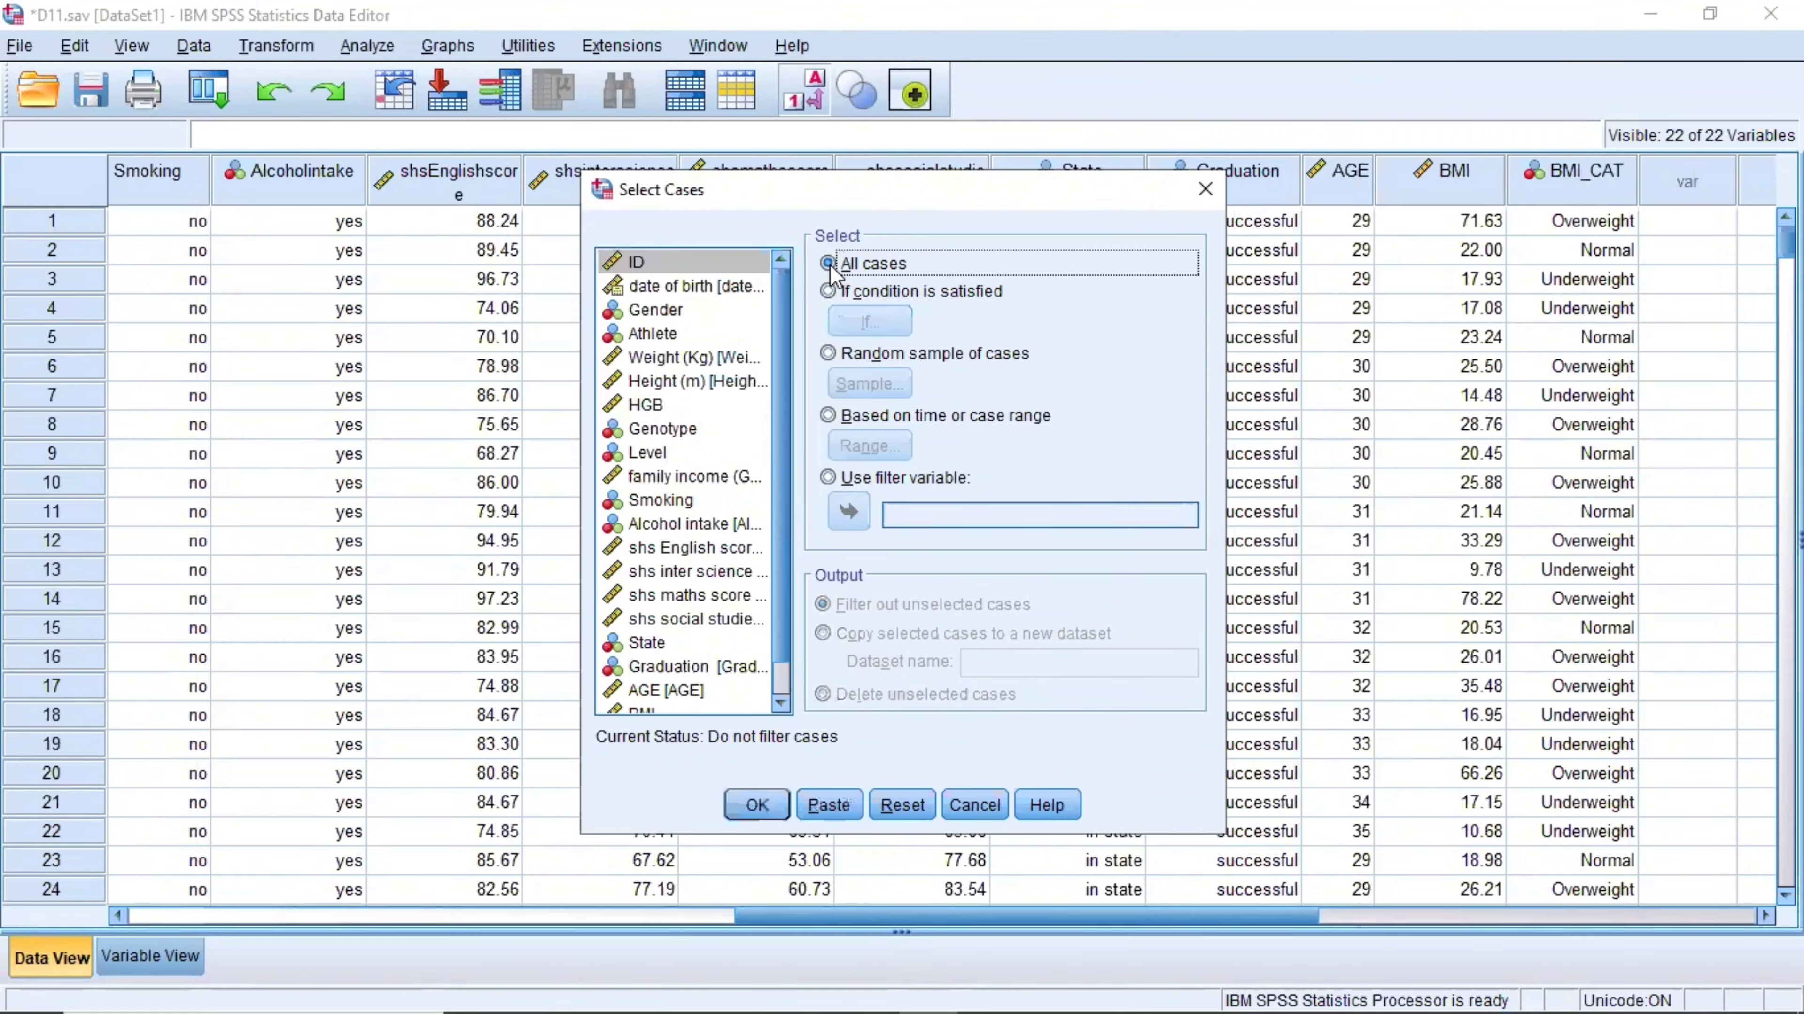
left_click(831, 293)
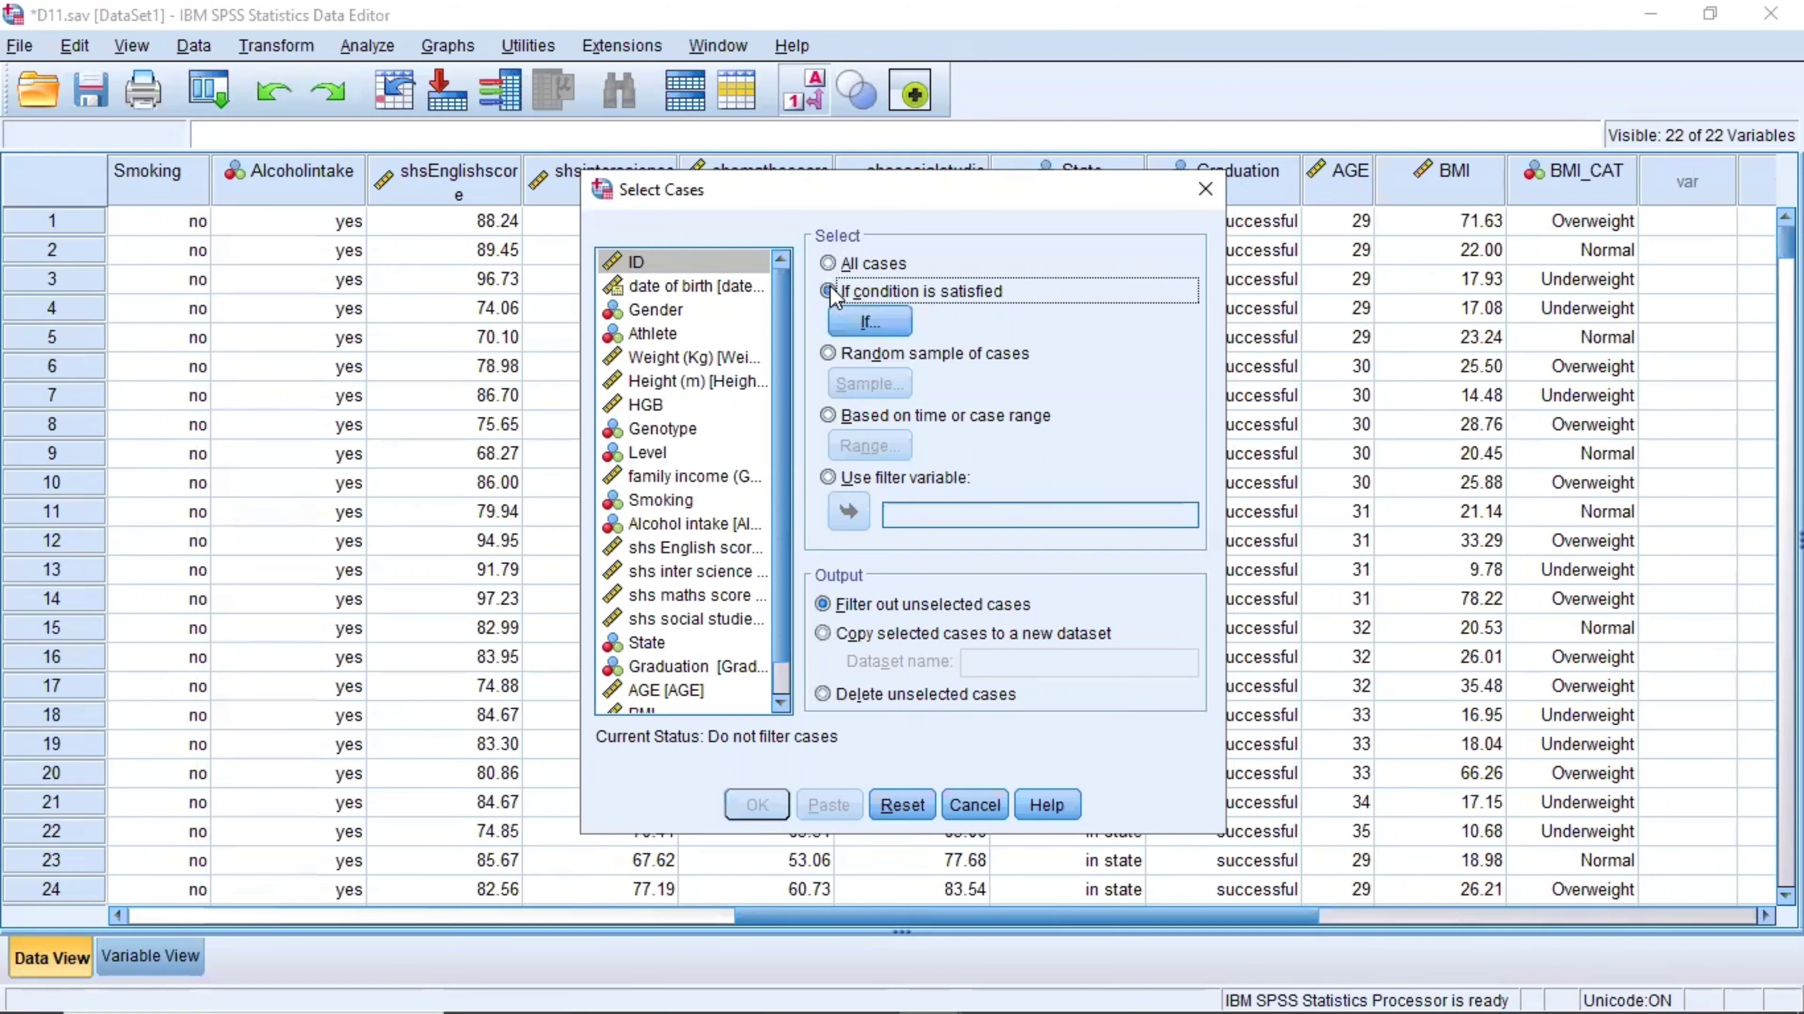
left_click(891, 320)
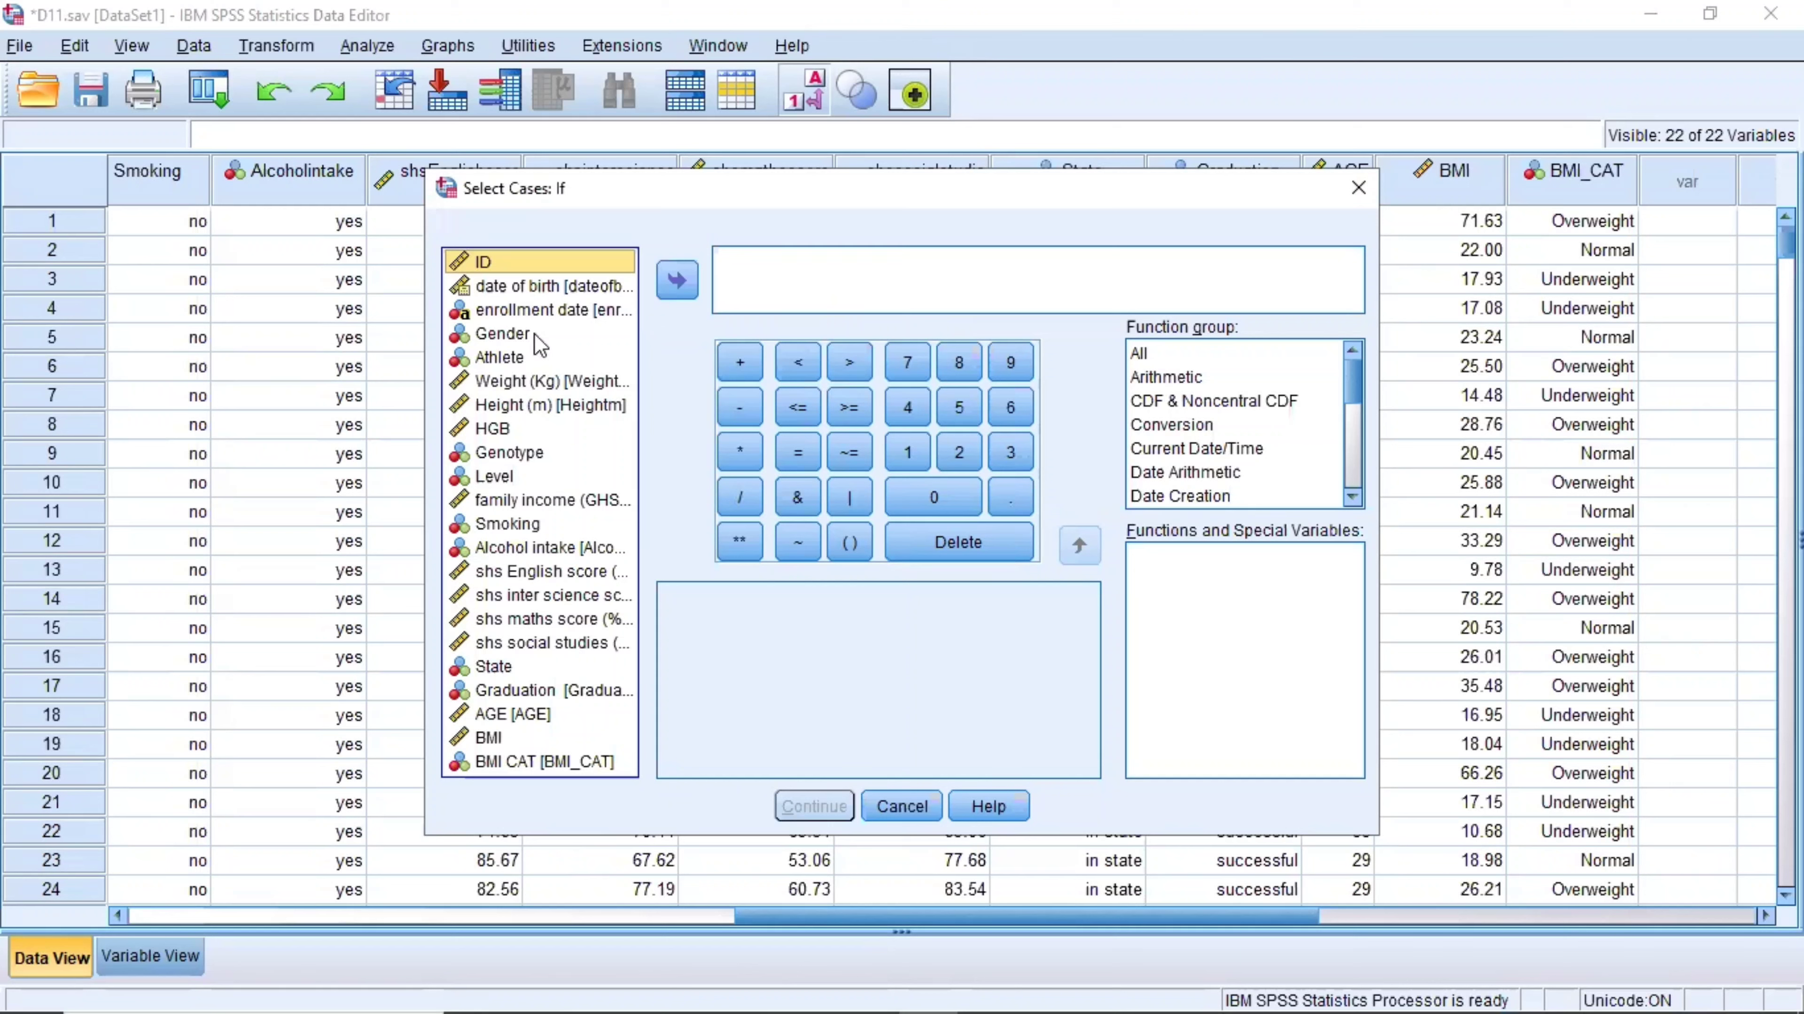
Define the selection condition as Gender = 2 and apply it, filtering out the unselected cases
left_click(509, 339)
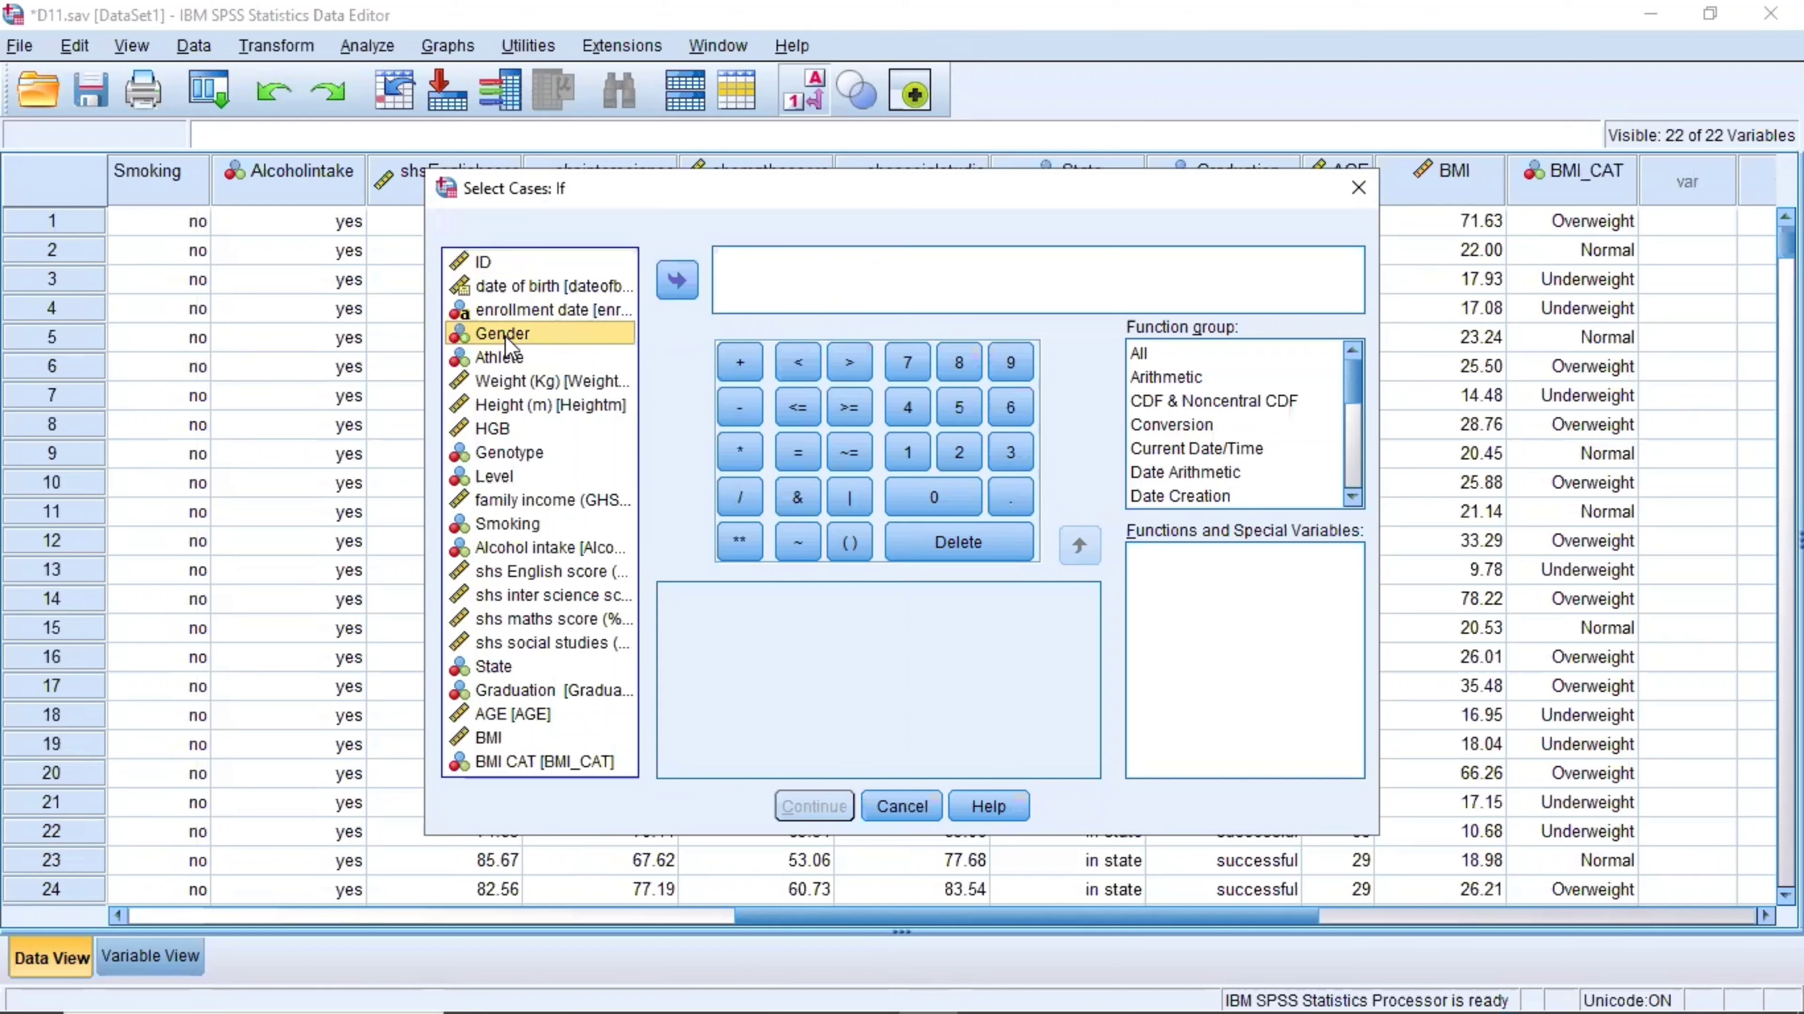
left_click(675, 282)
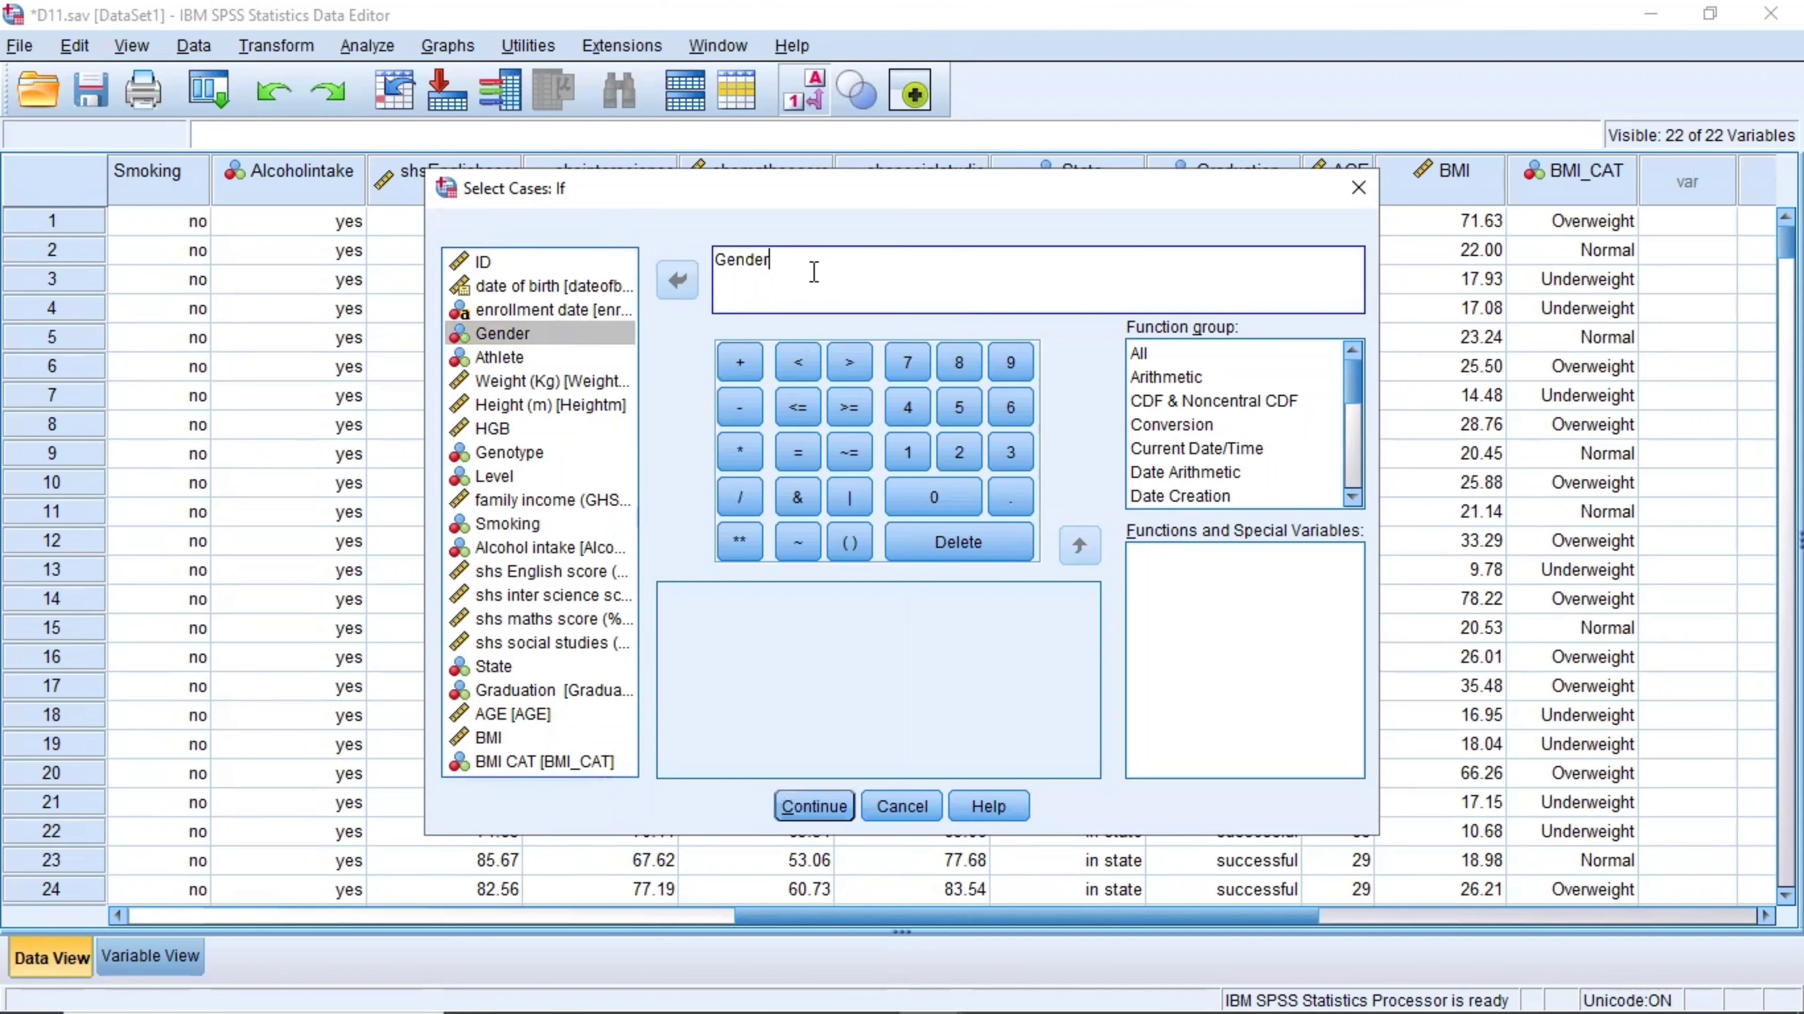
left_click(798, 452)
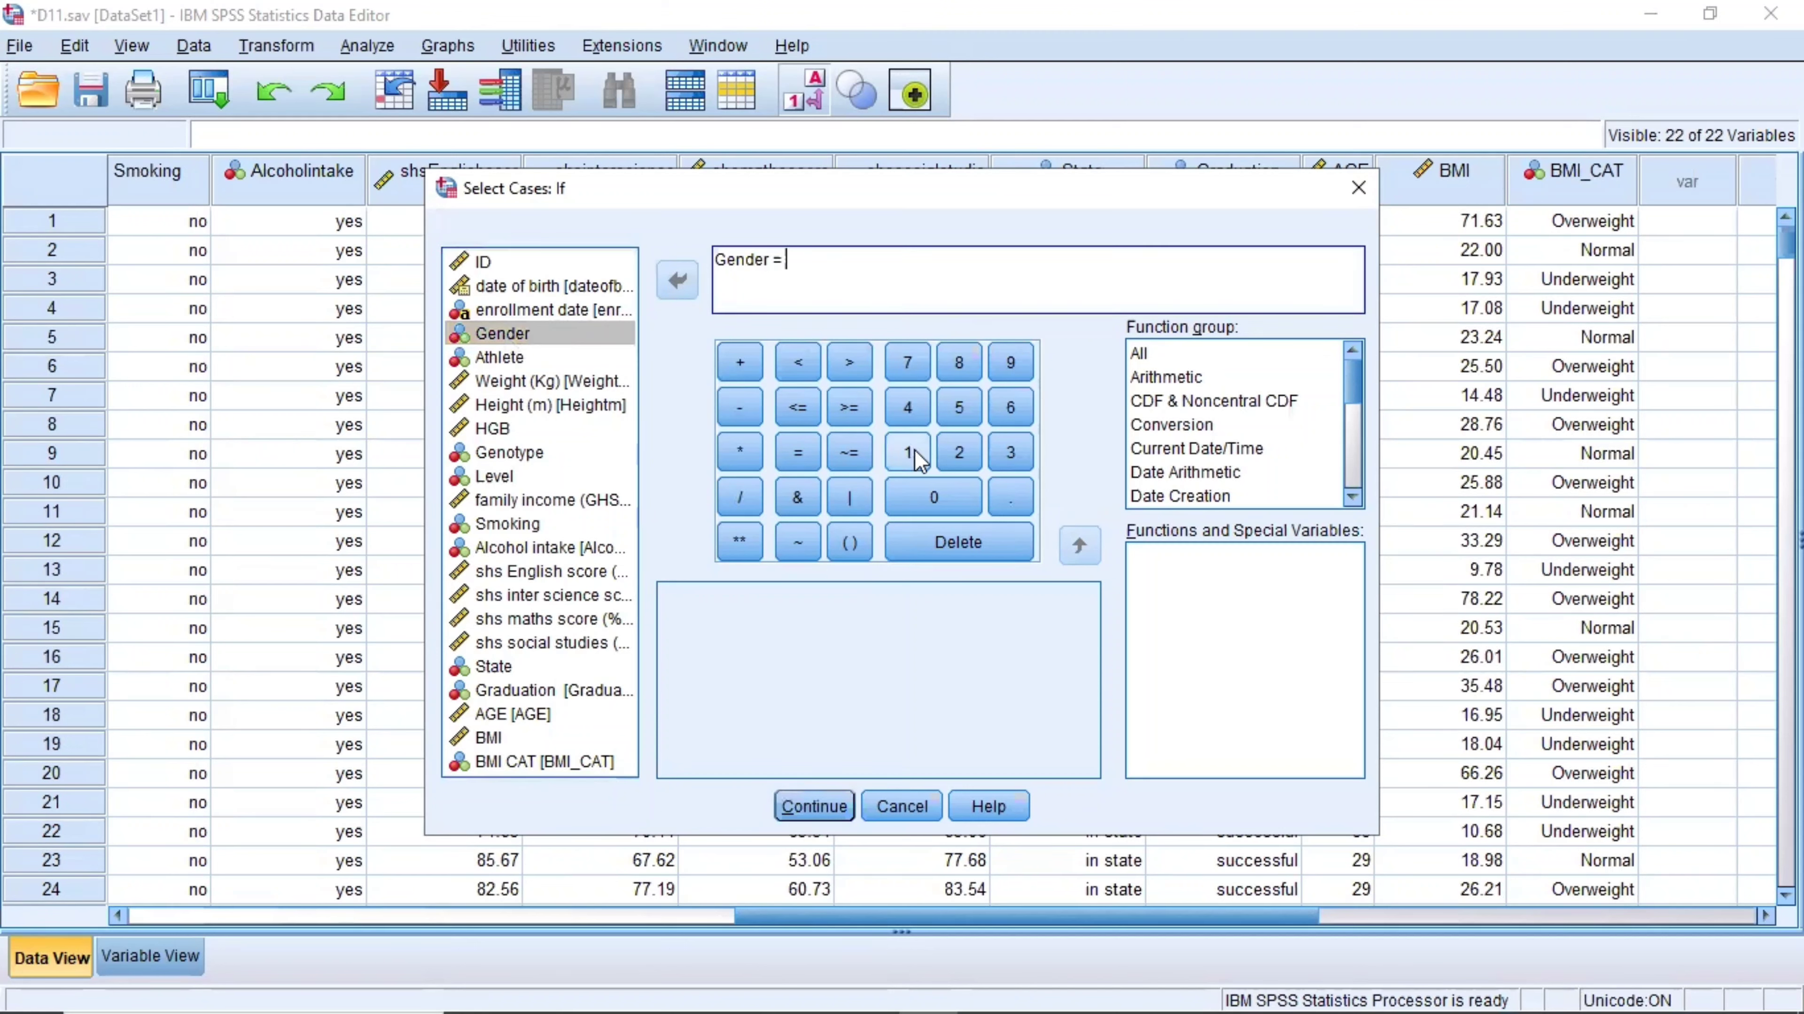
left_click(951, 453)
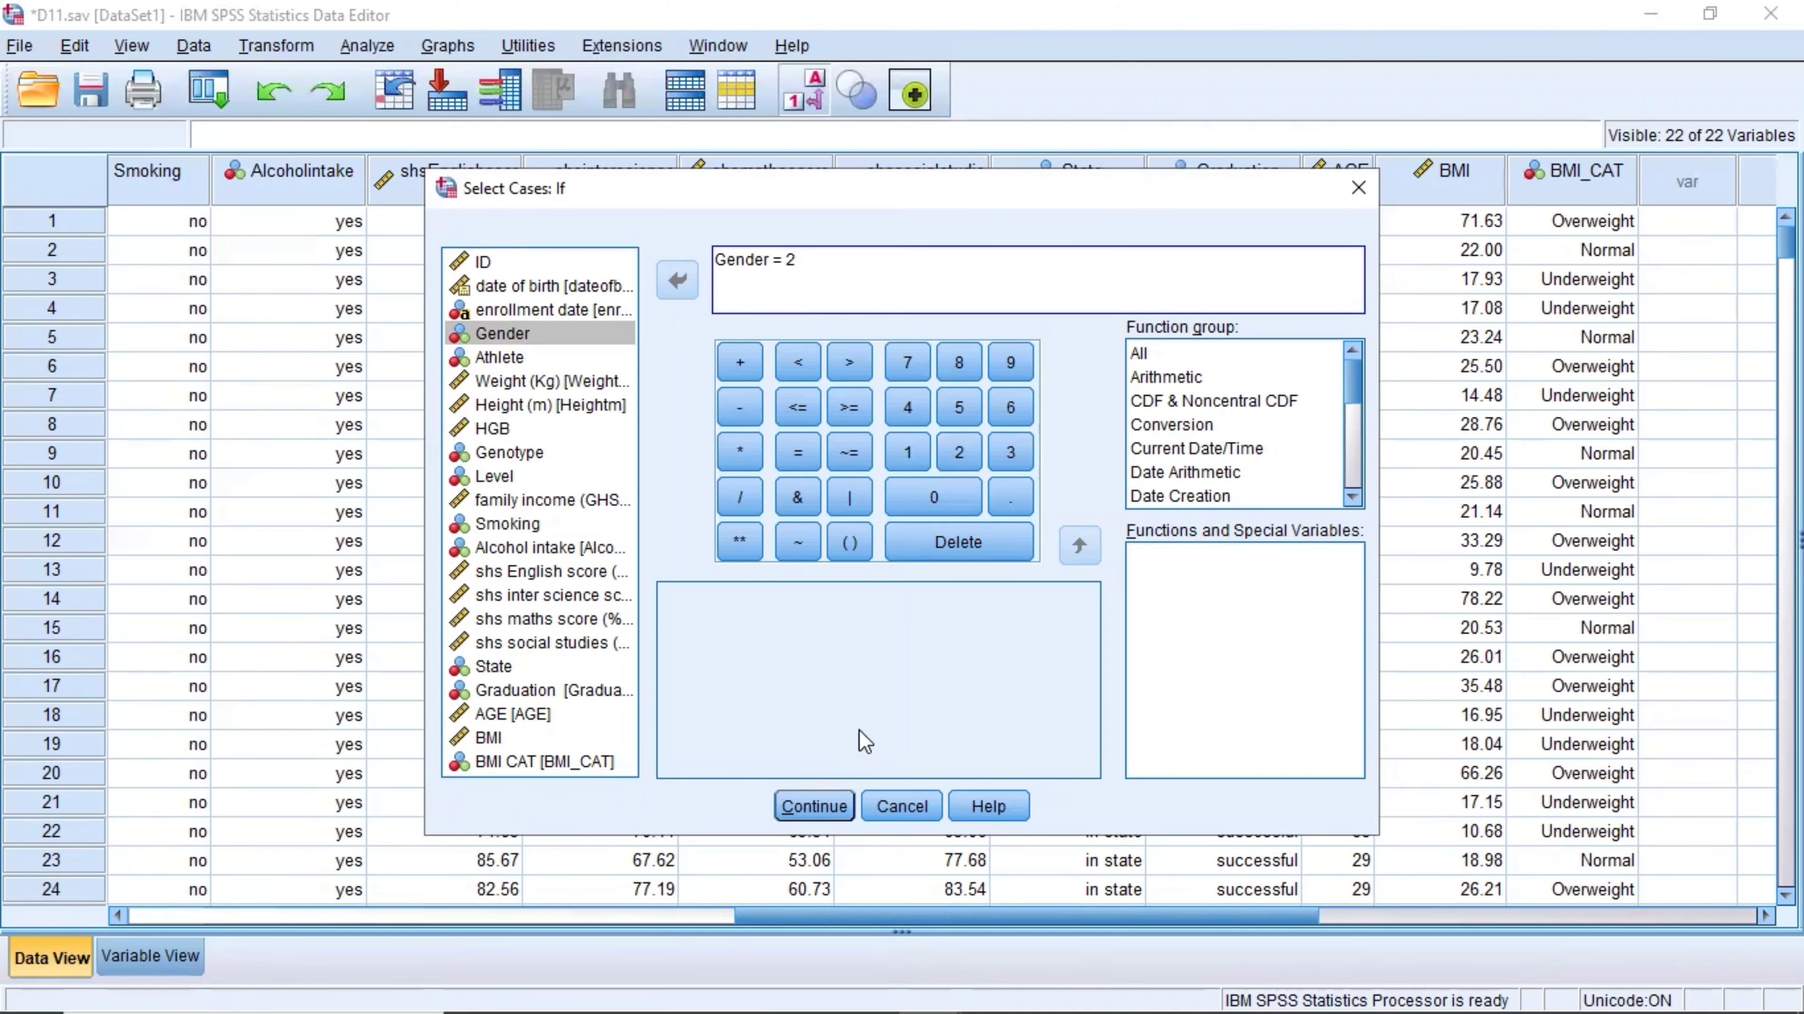
left_click(827, 796)
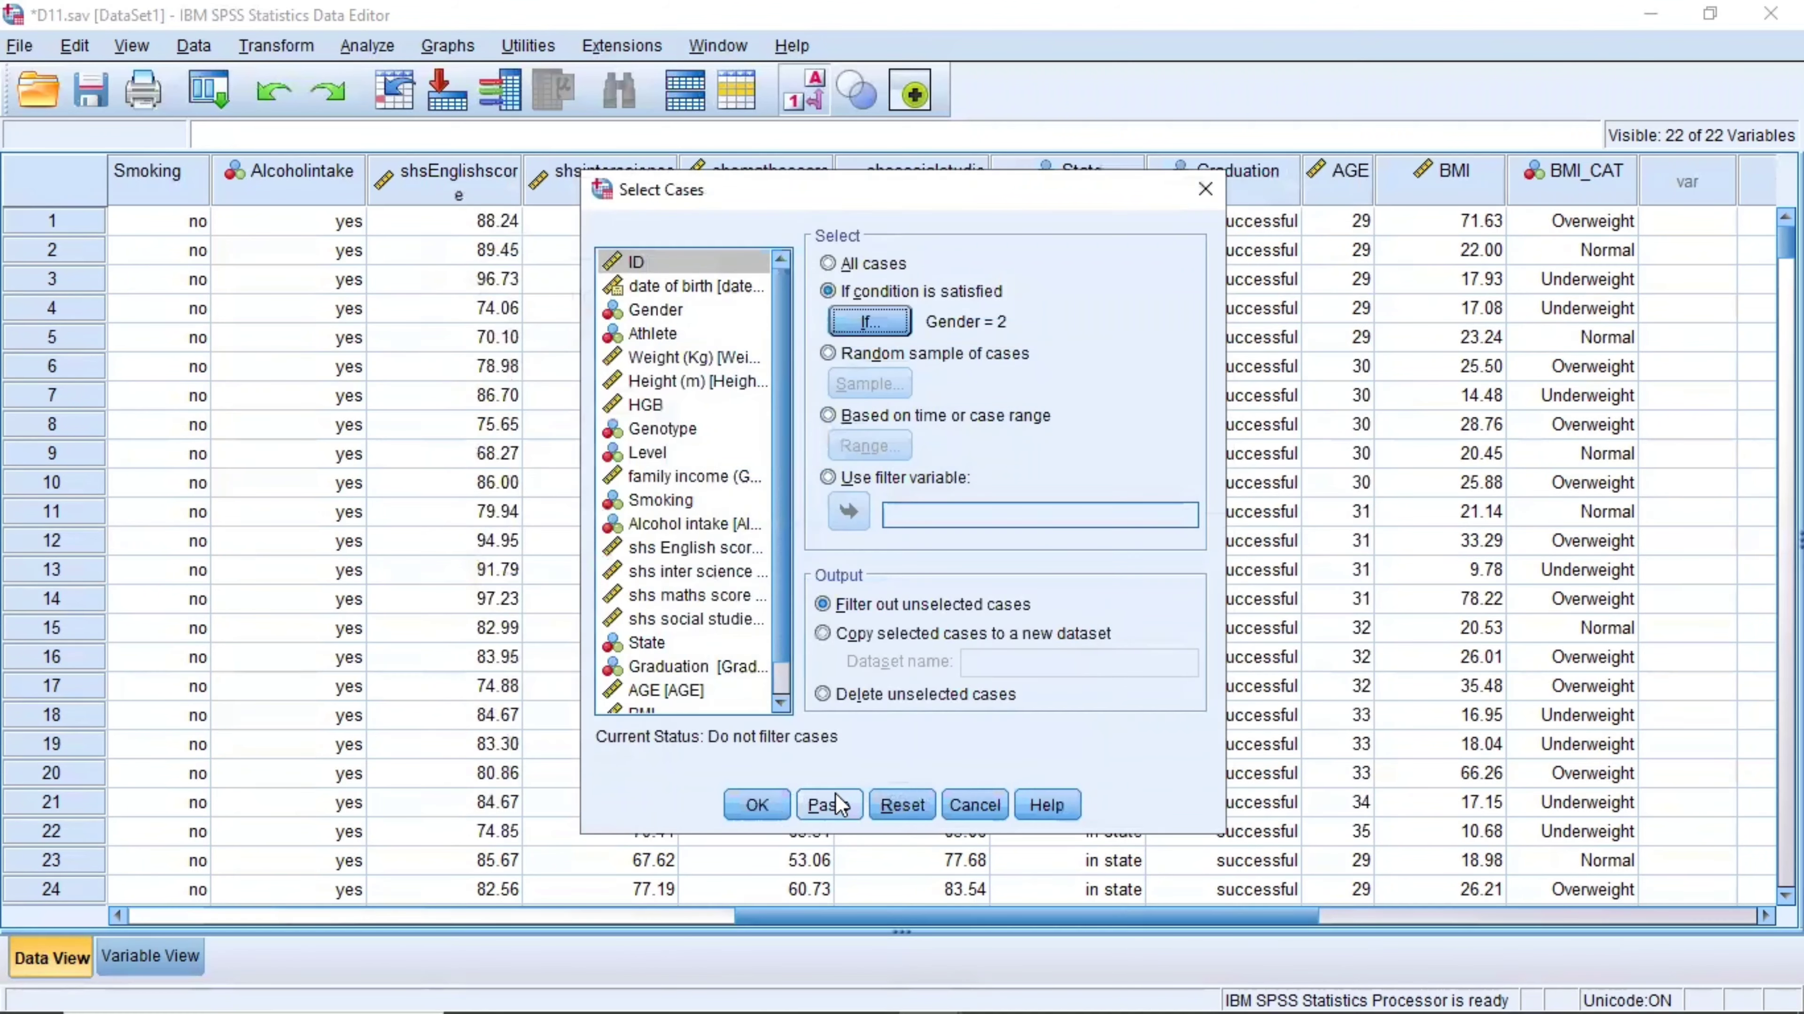
left_click(765, 803)
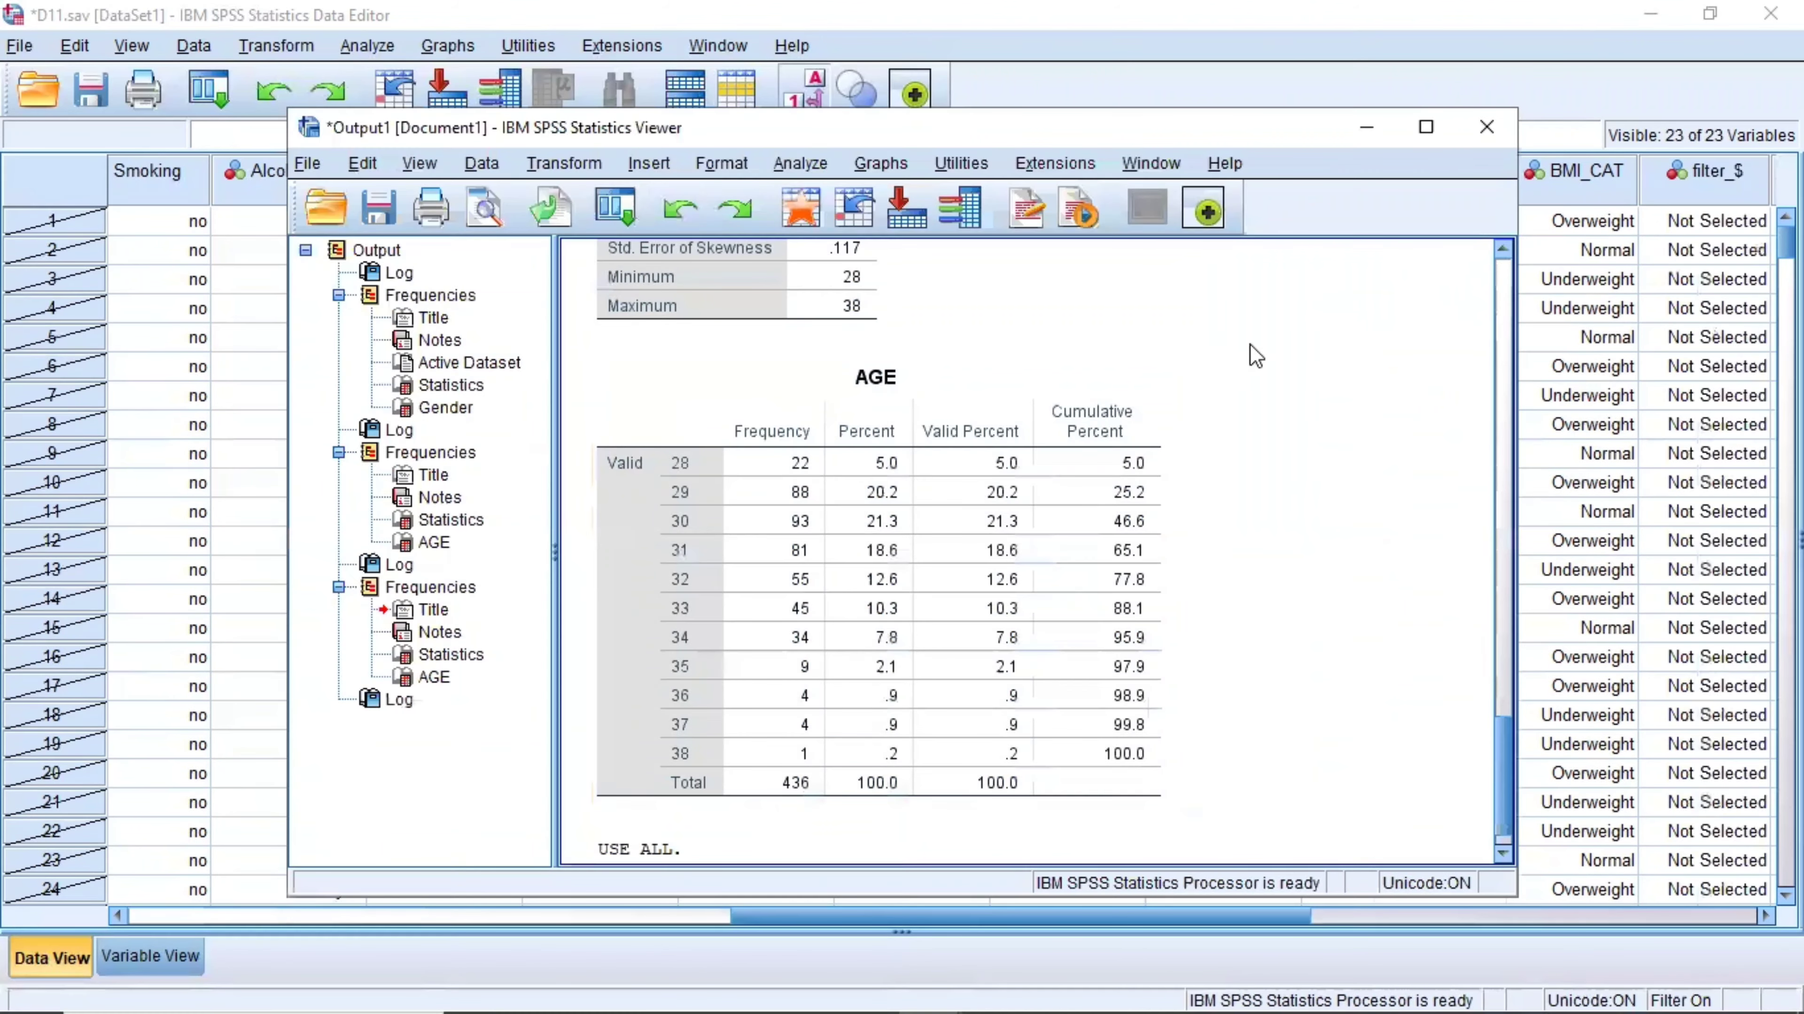
left_click(1367, 127)
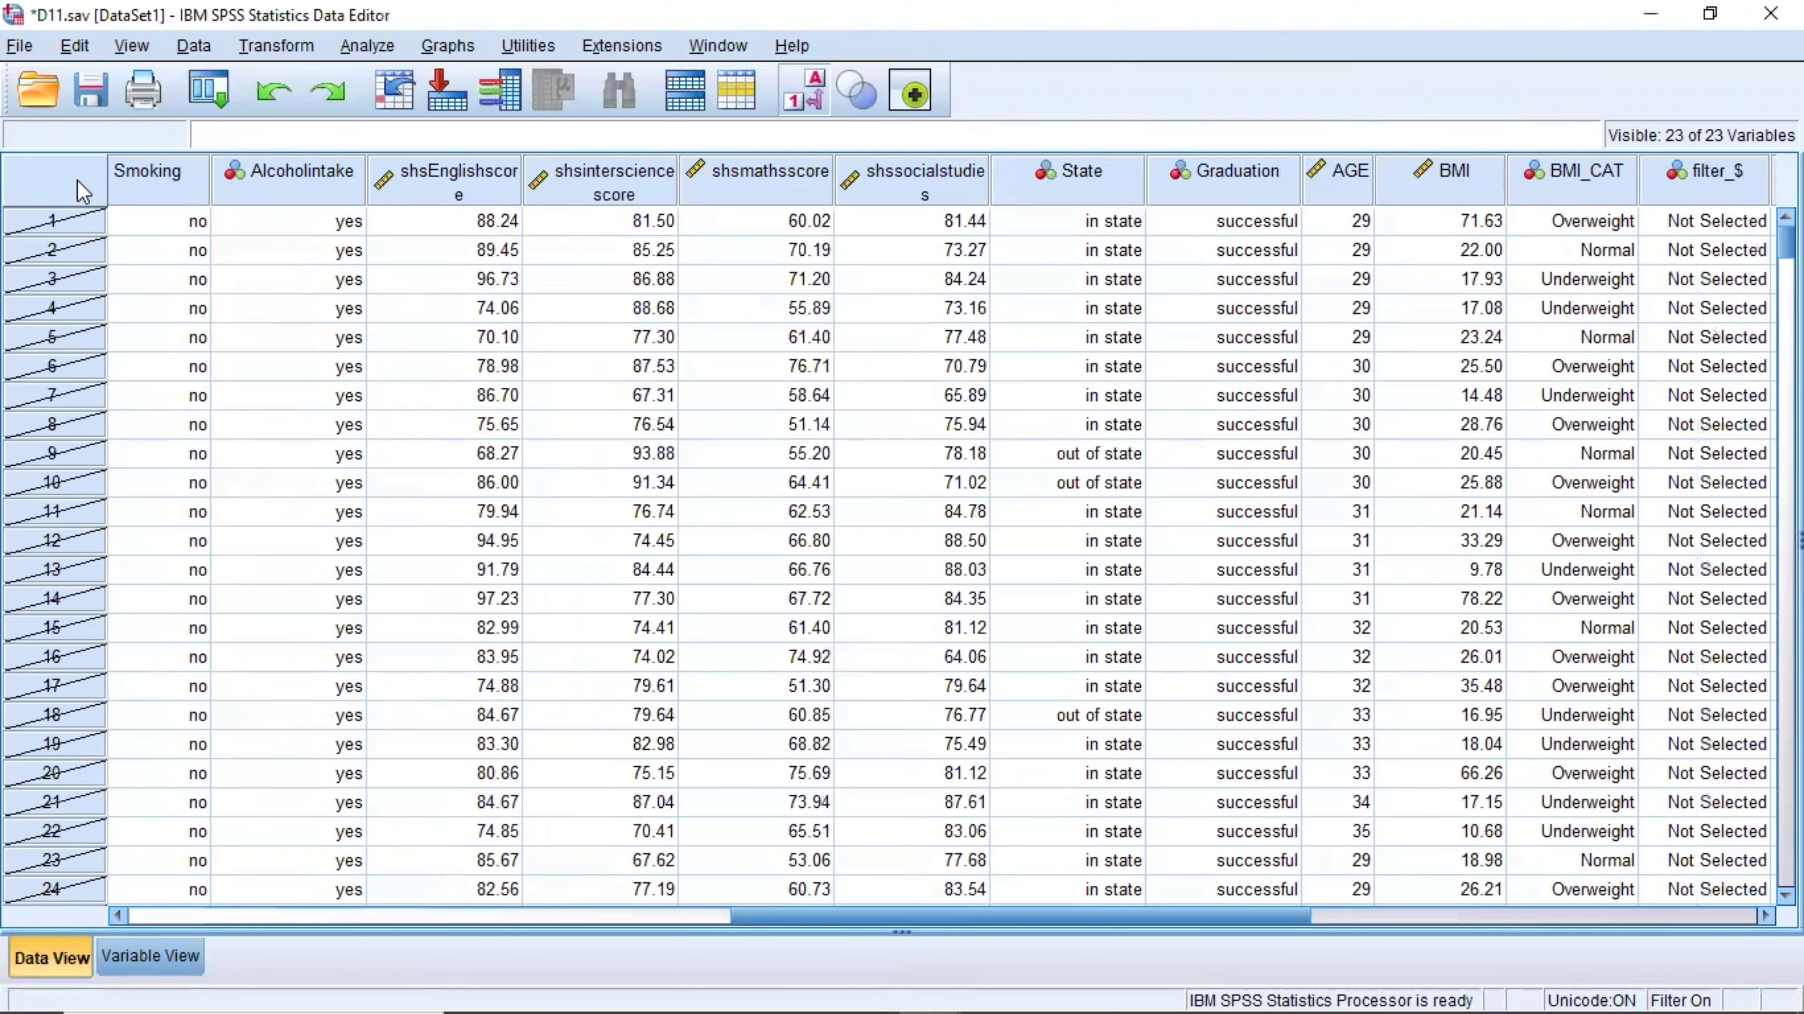
Examine the case rows and the filter_$ column to see which cases are selected and which are excluded
scroll(103, 604, "down", 19)
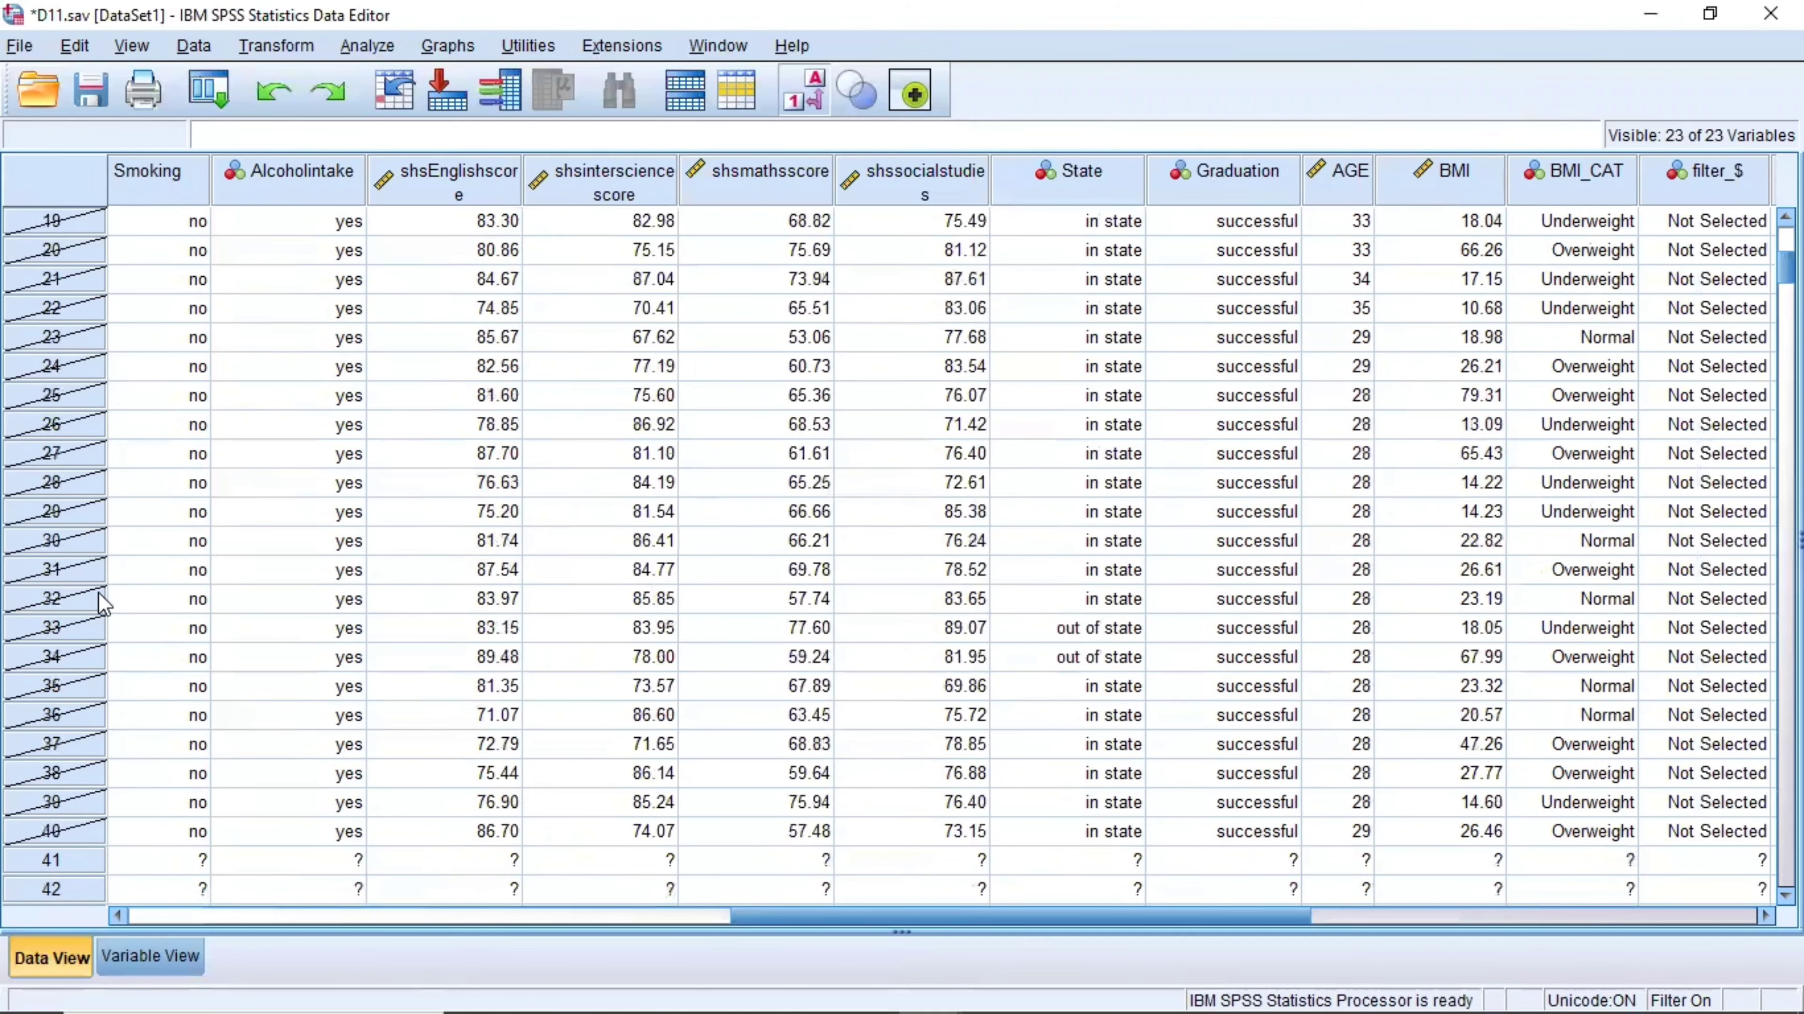
scroll(103, 603, "down", 20)
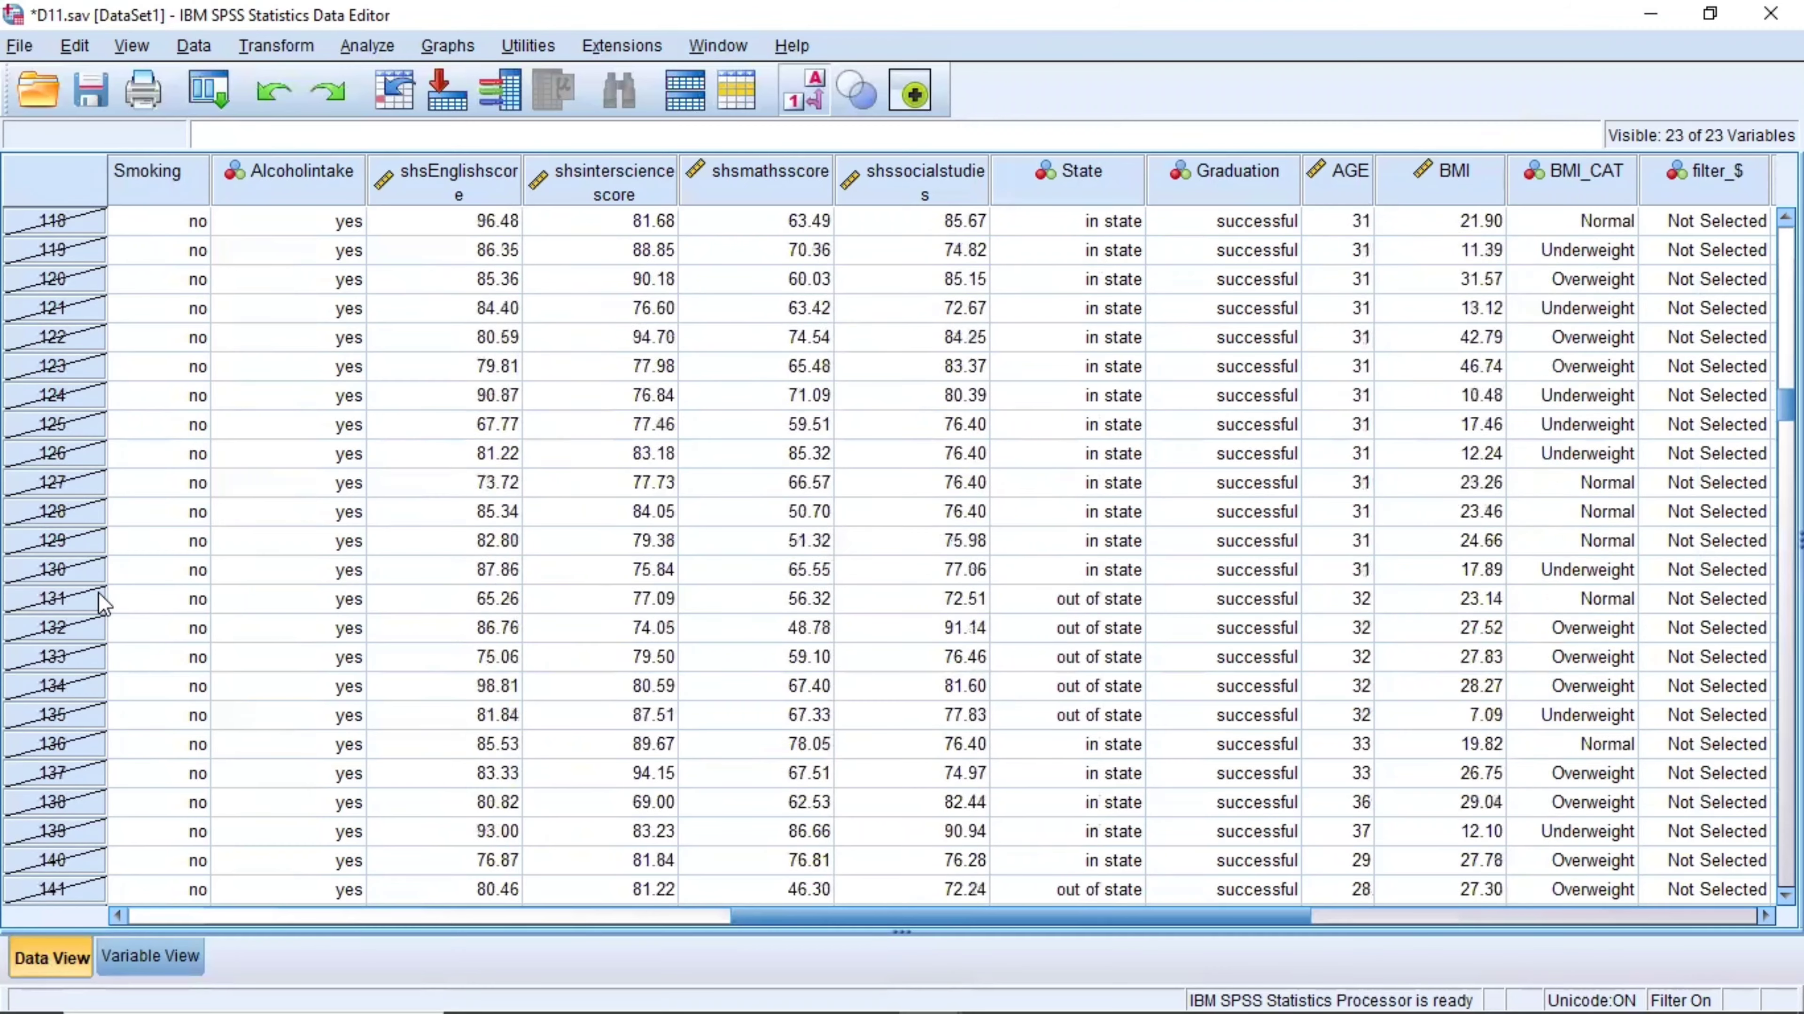
scroll(100, 595, "down", 20)
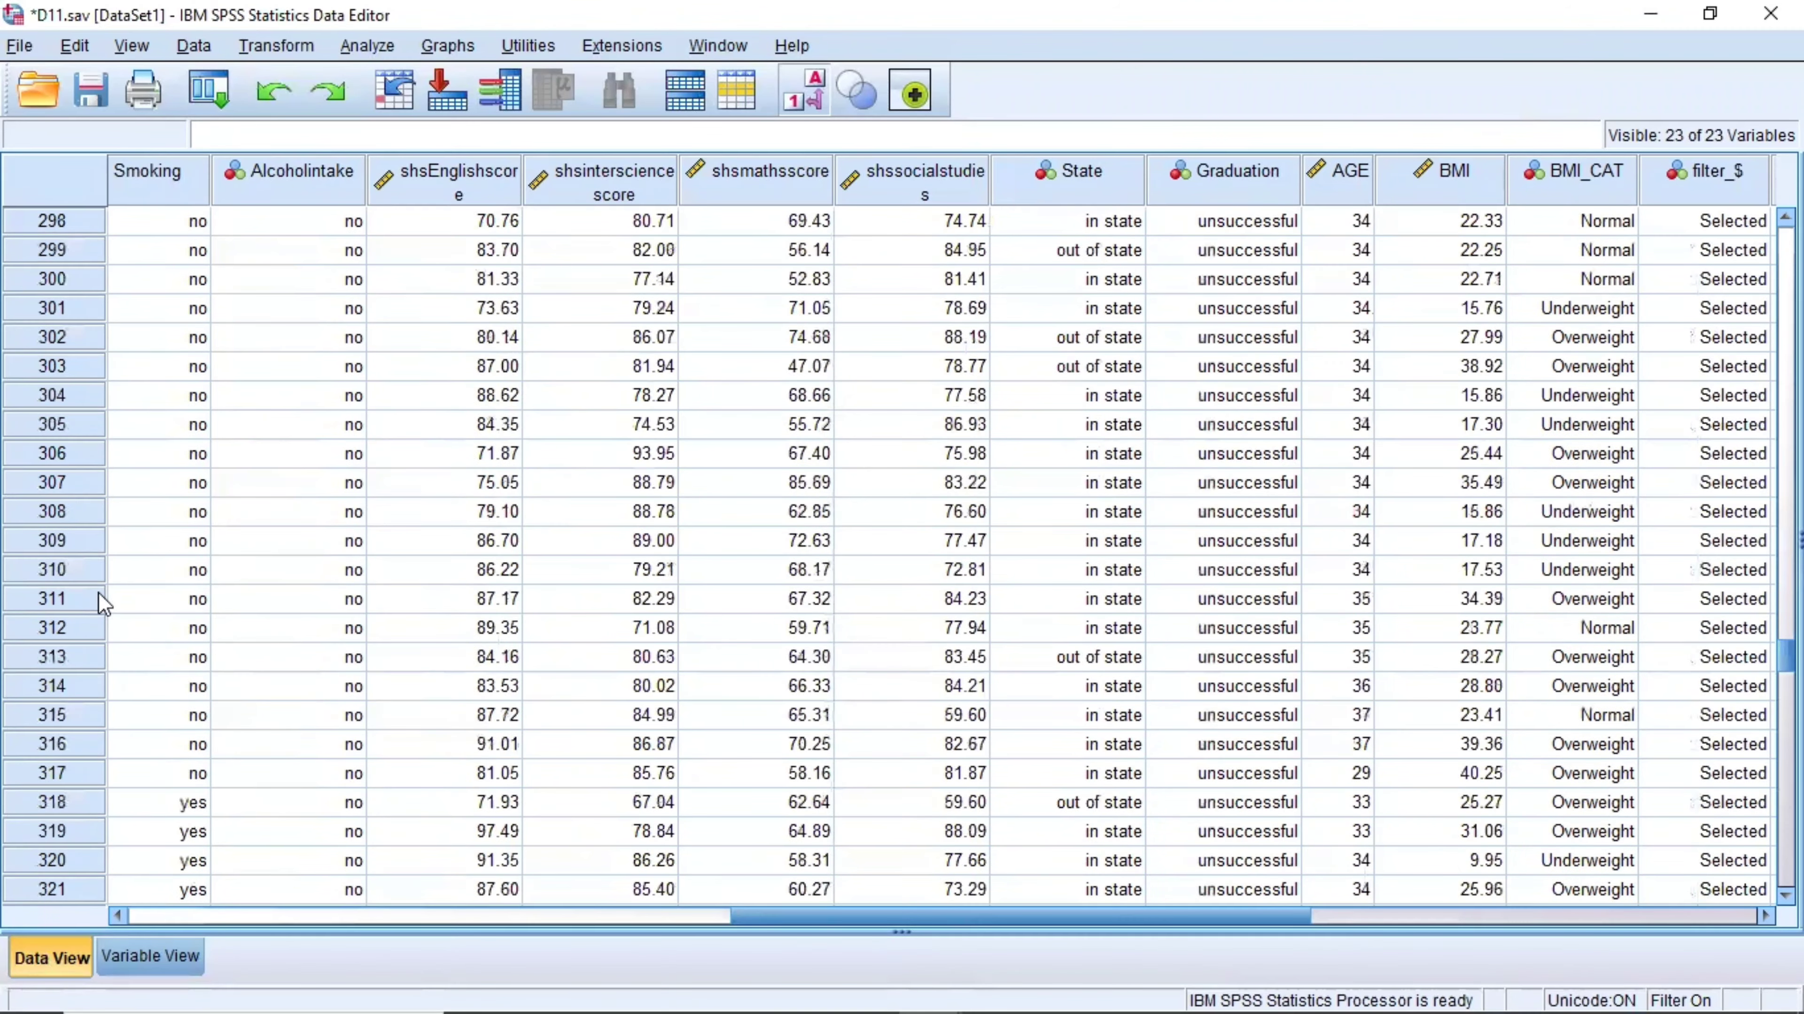
scroll(100, 595, "up", 20)
scroll(103, 604, "up", 20)
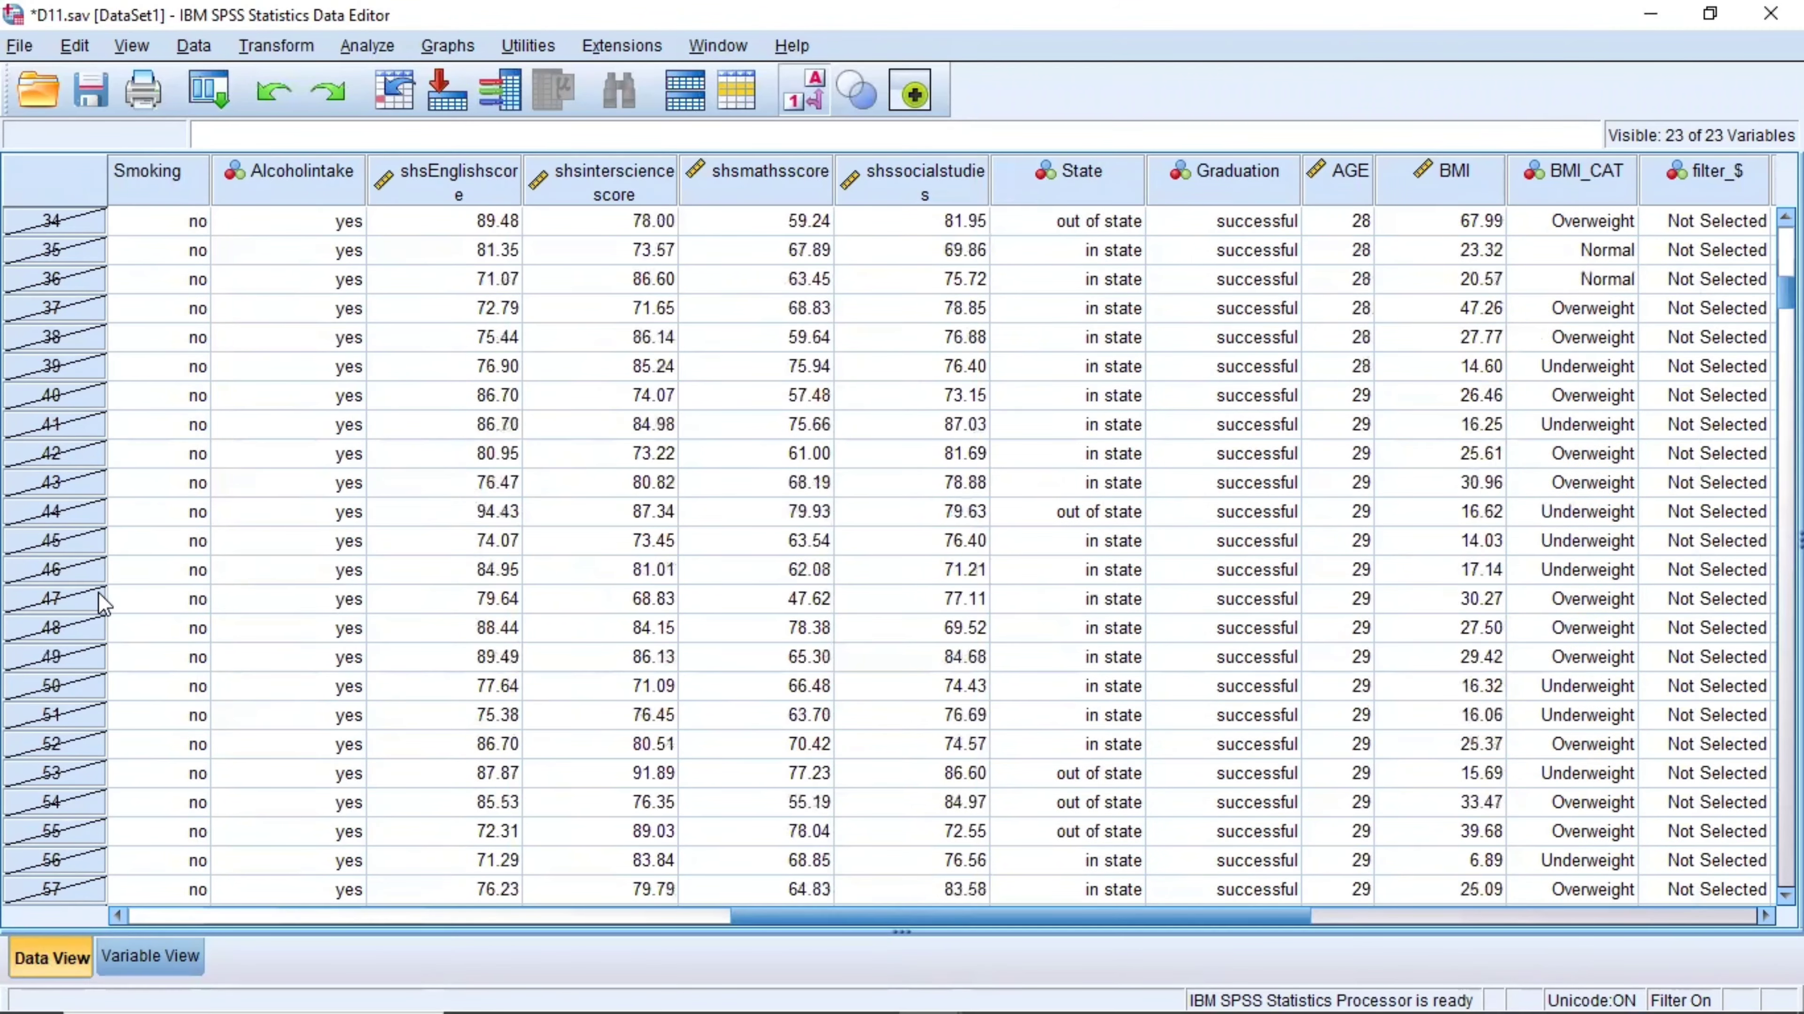
scroll(103, 604, "up", 11)
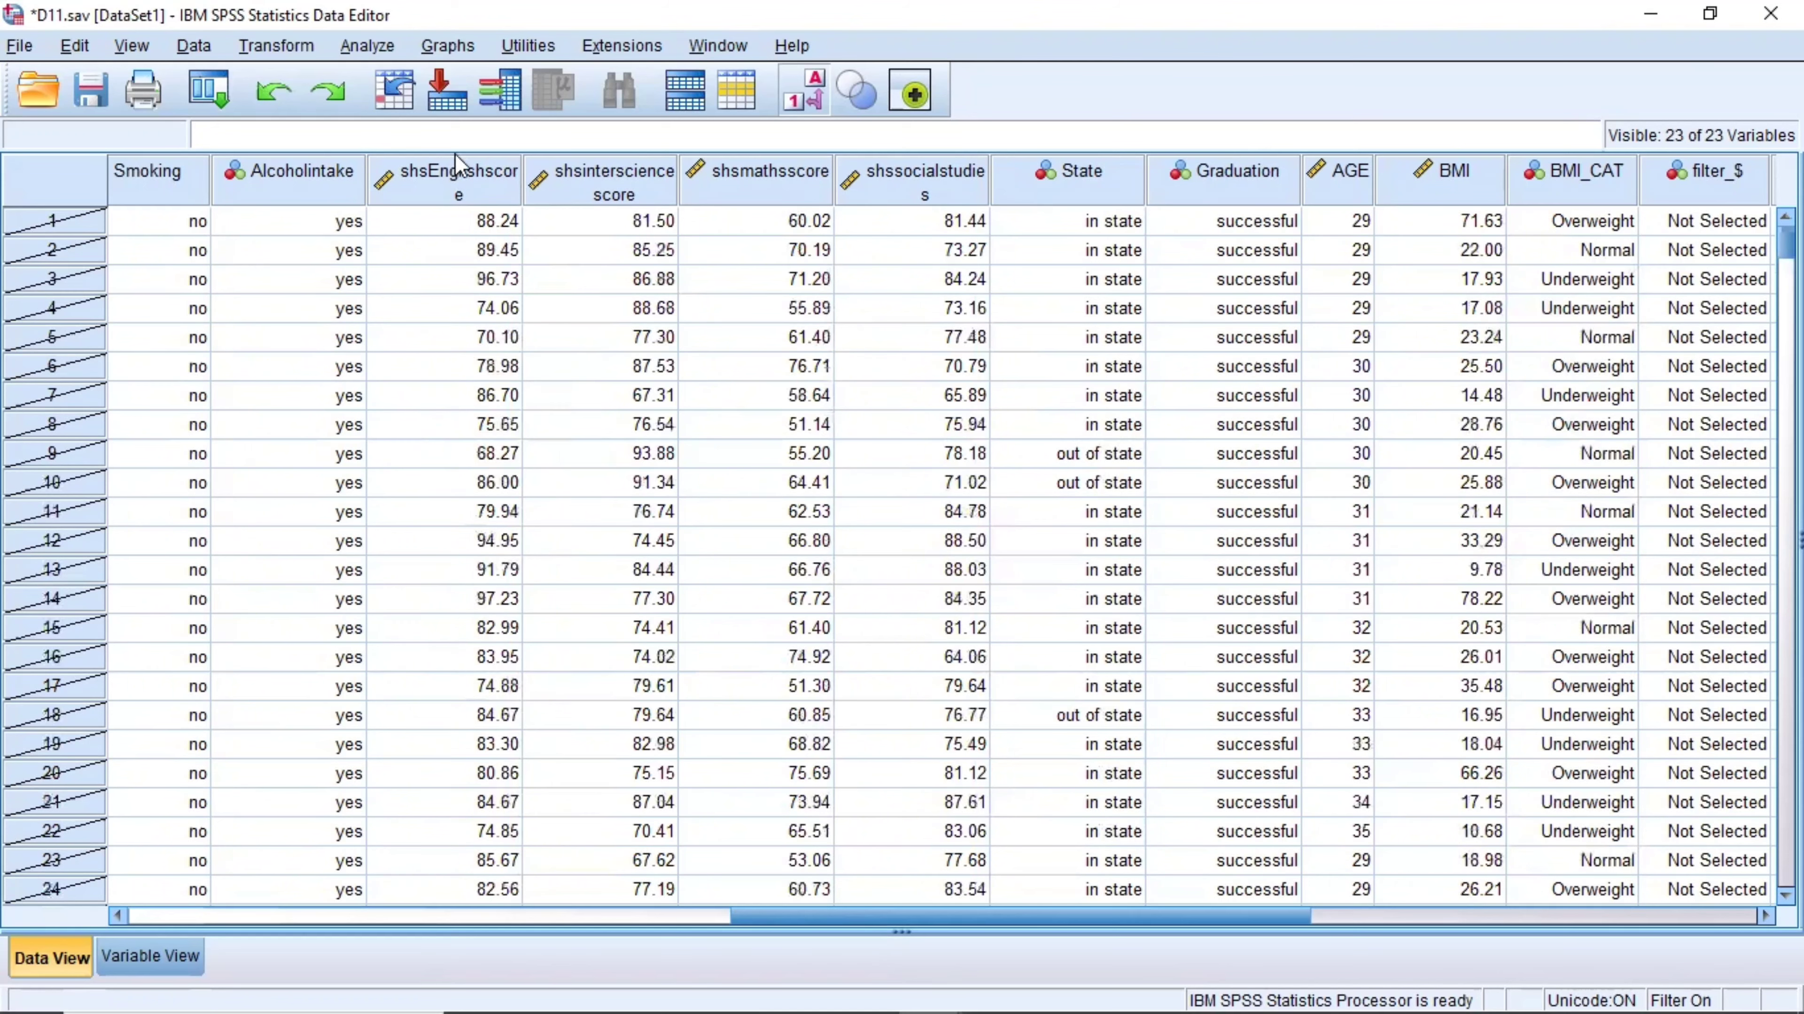
Set up a new Frequencies analysis with State as the analysed variable in place of AGE
left_click(366, 47)
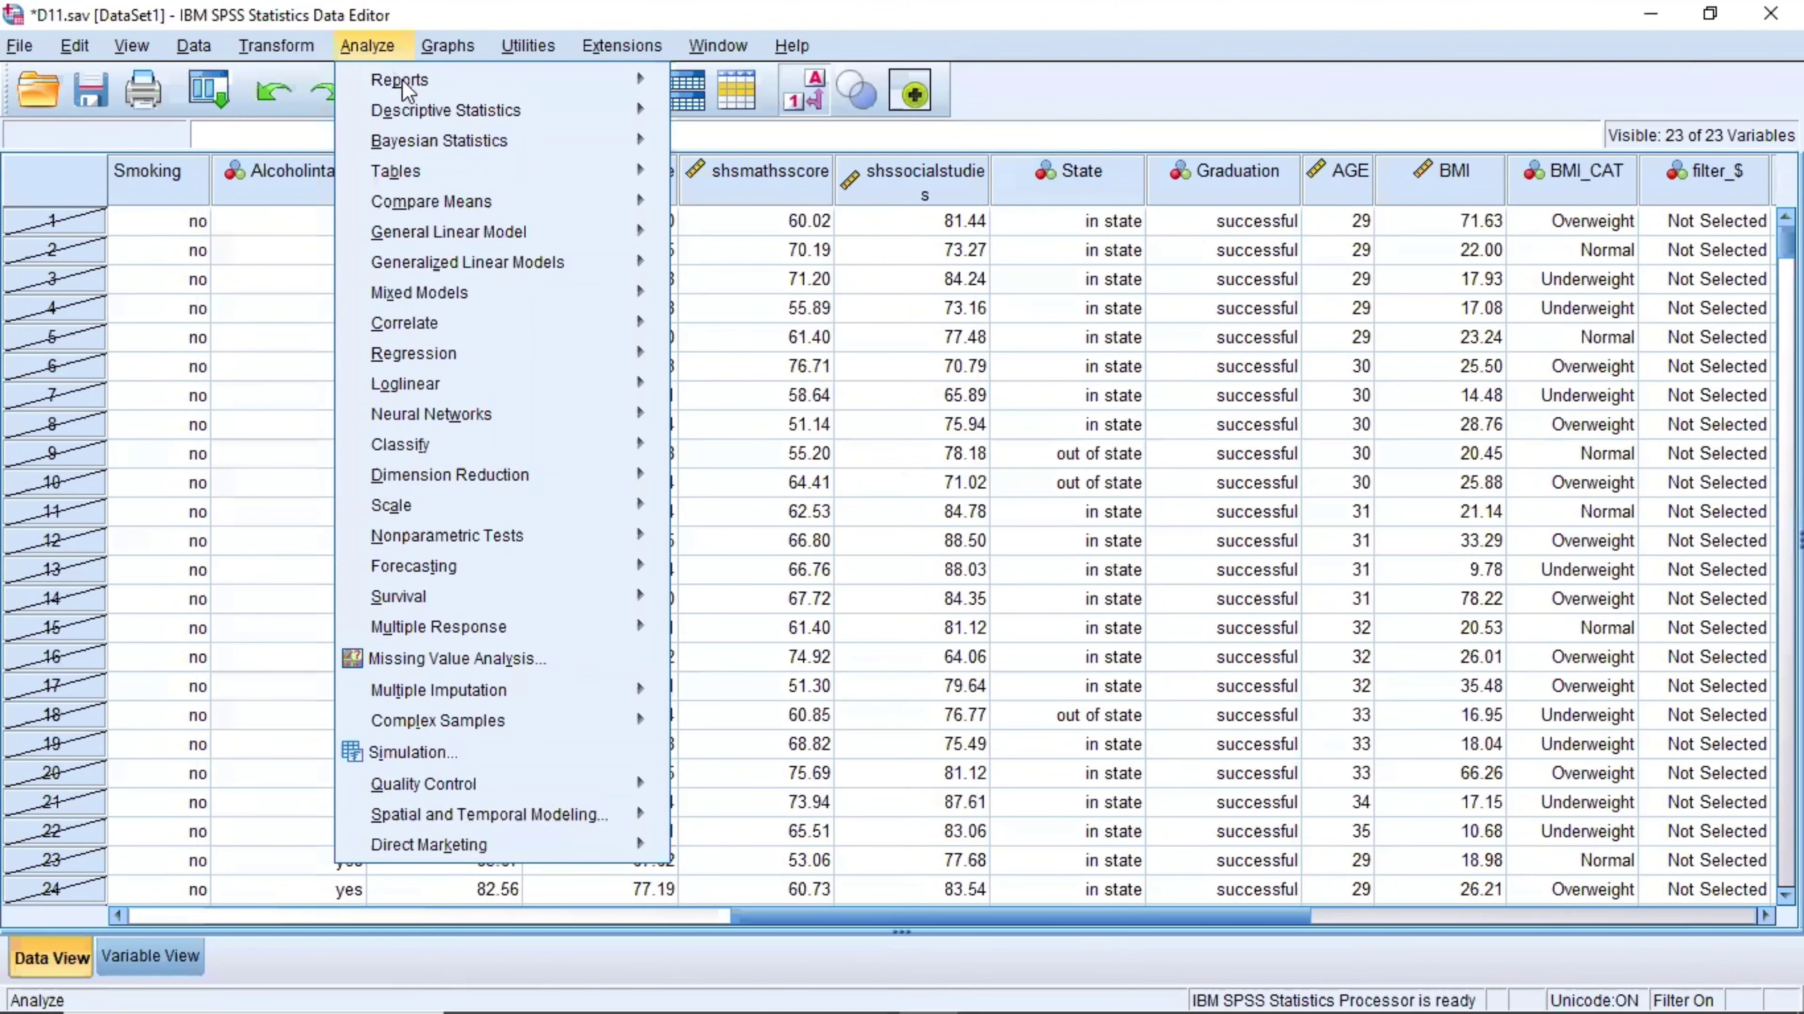
mouse_move(444, 120)
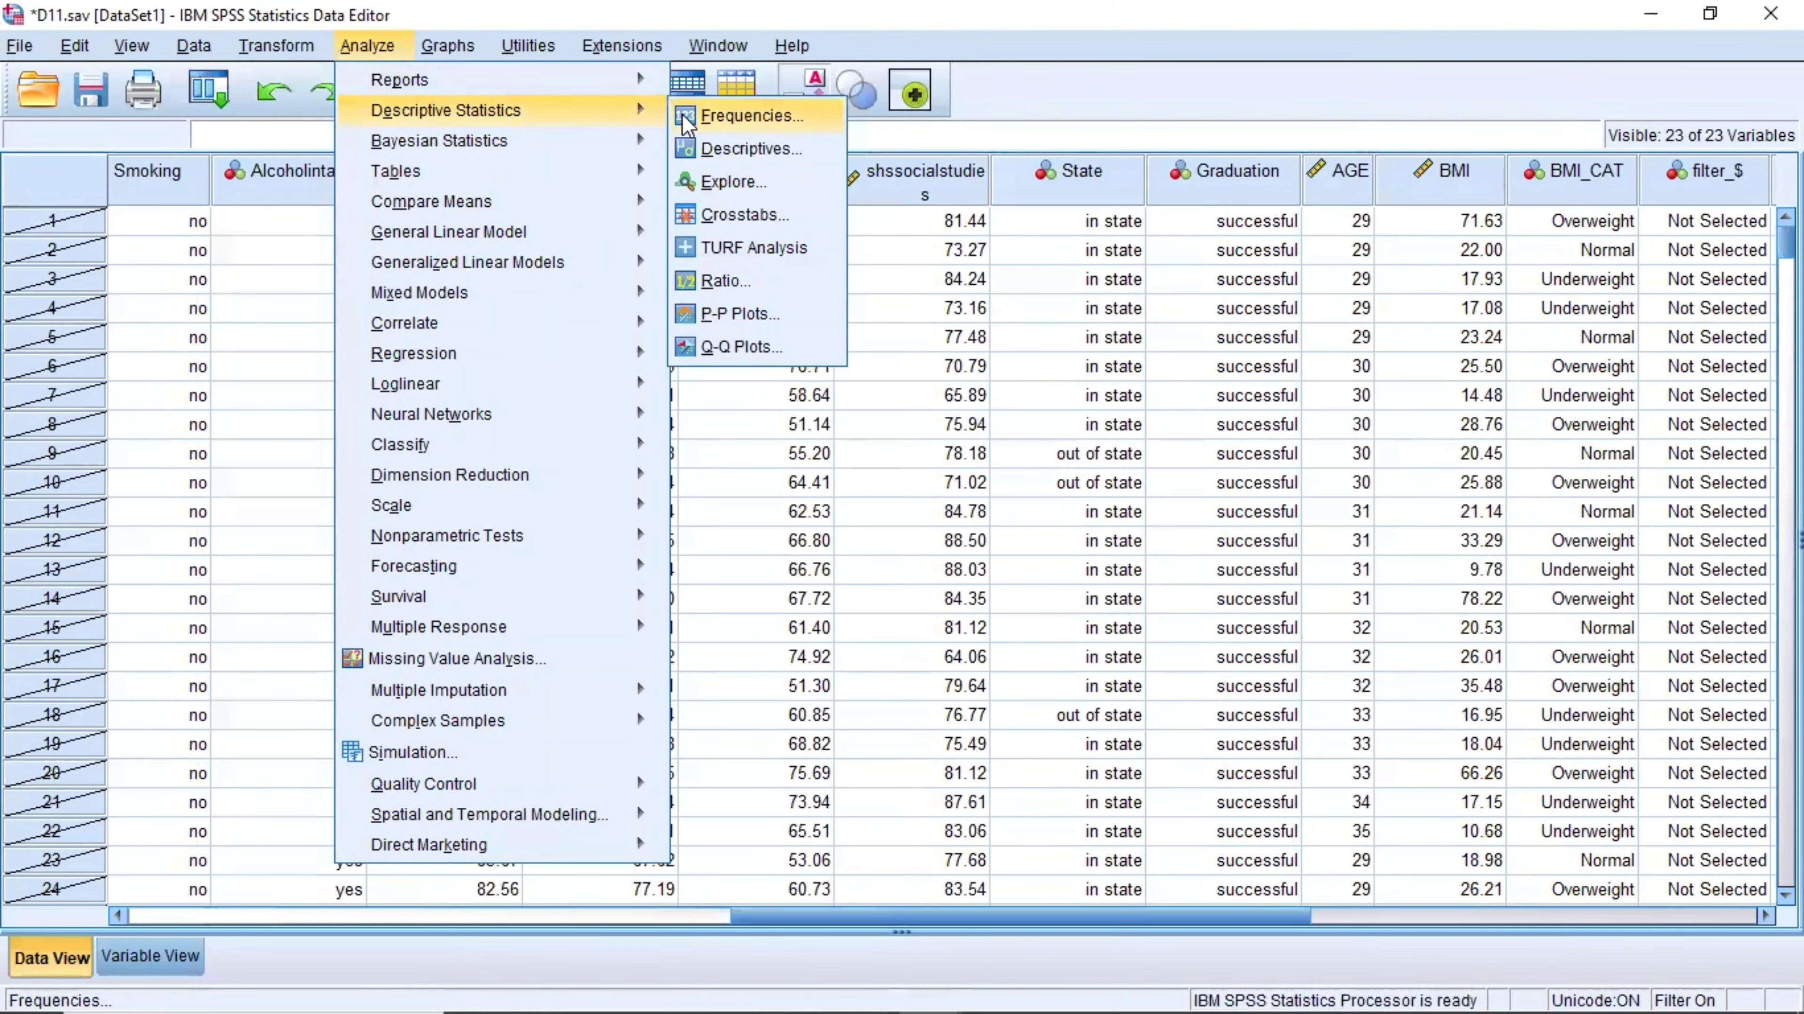
left_click(712, 128)
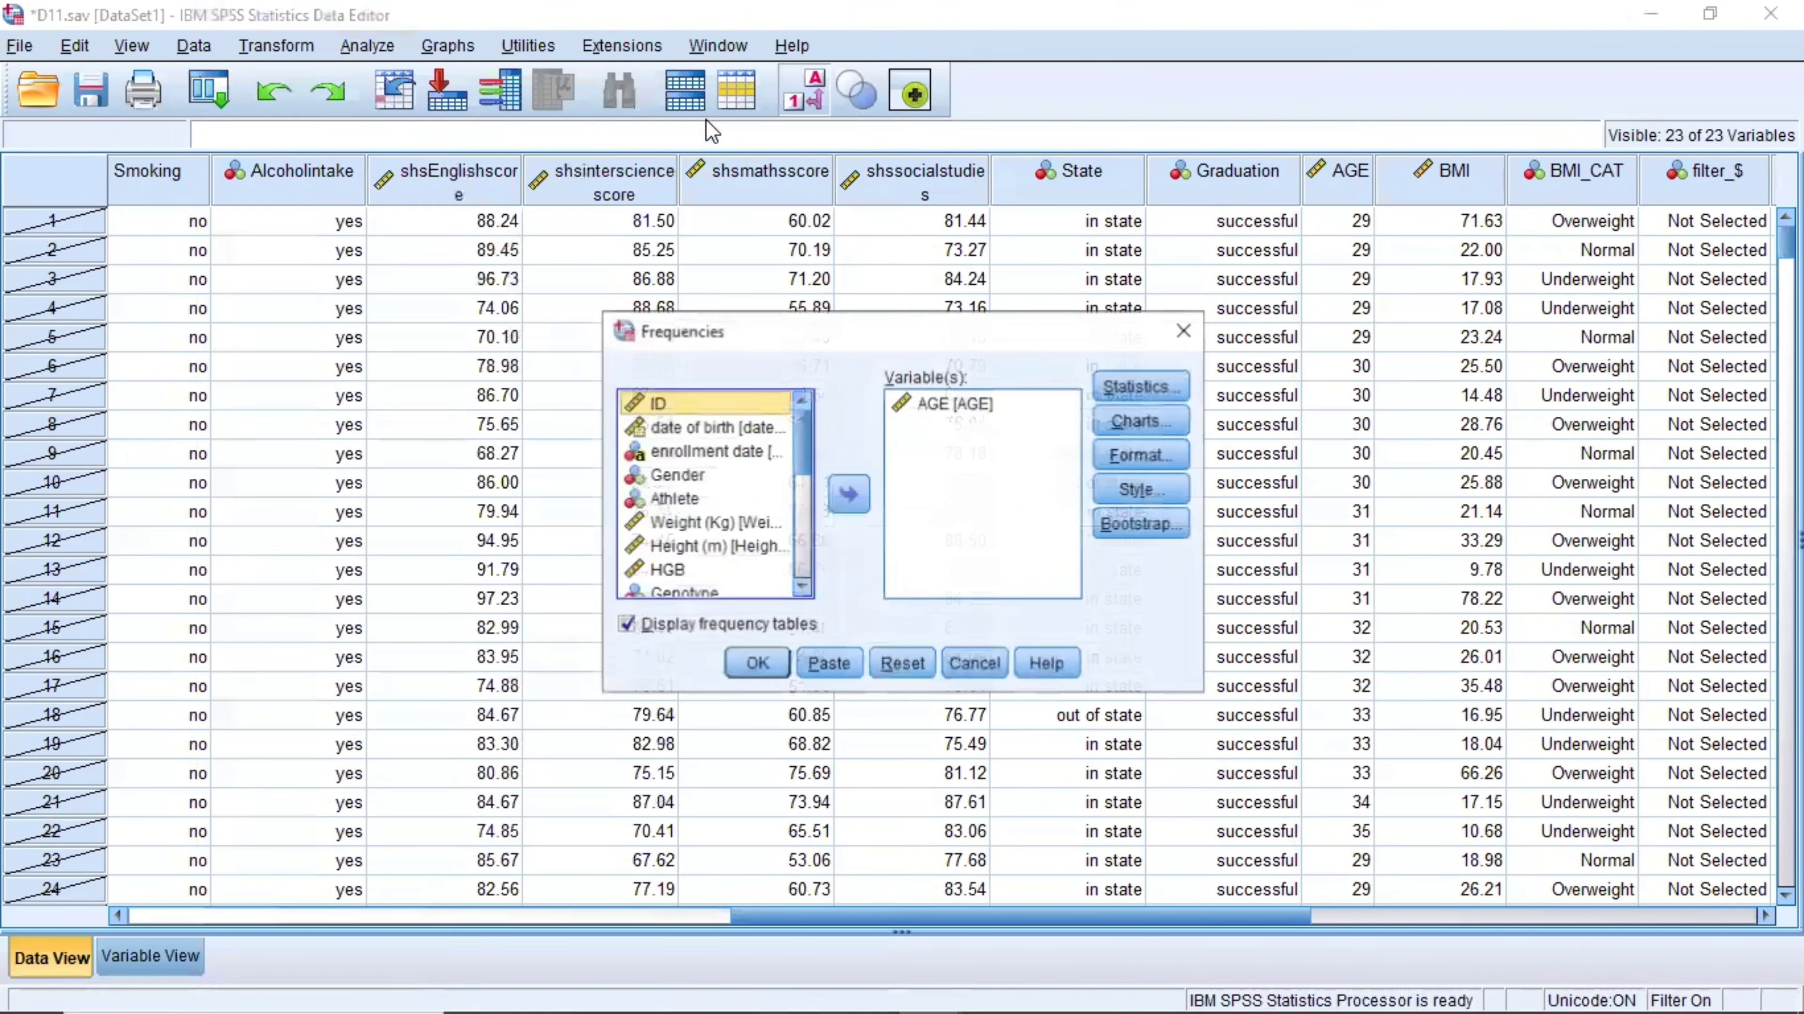
left_click(965, 406)
left_click(860, 490)
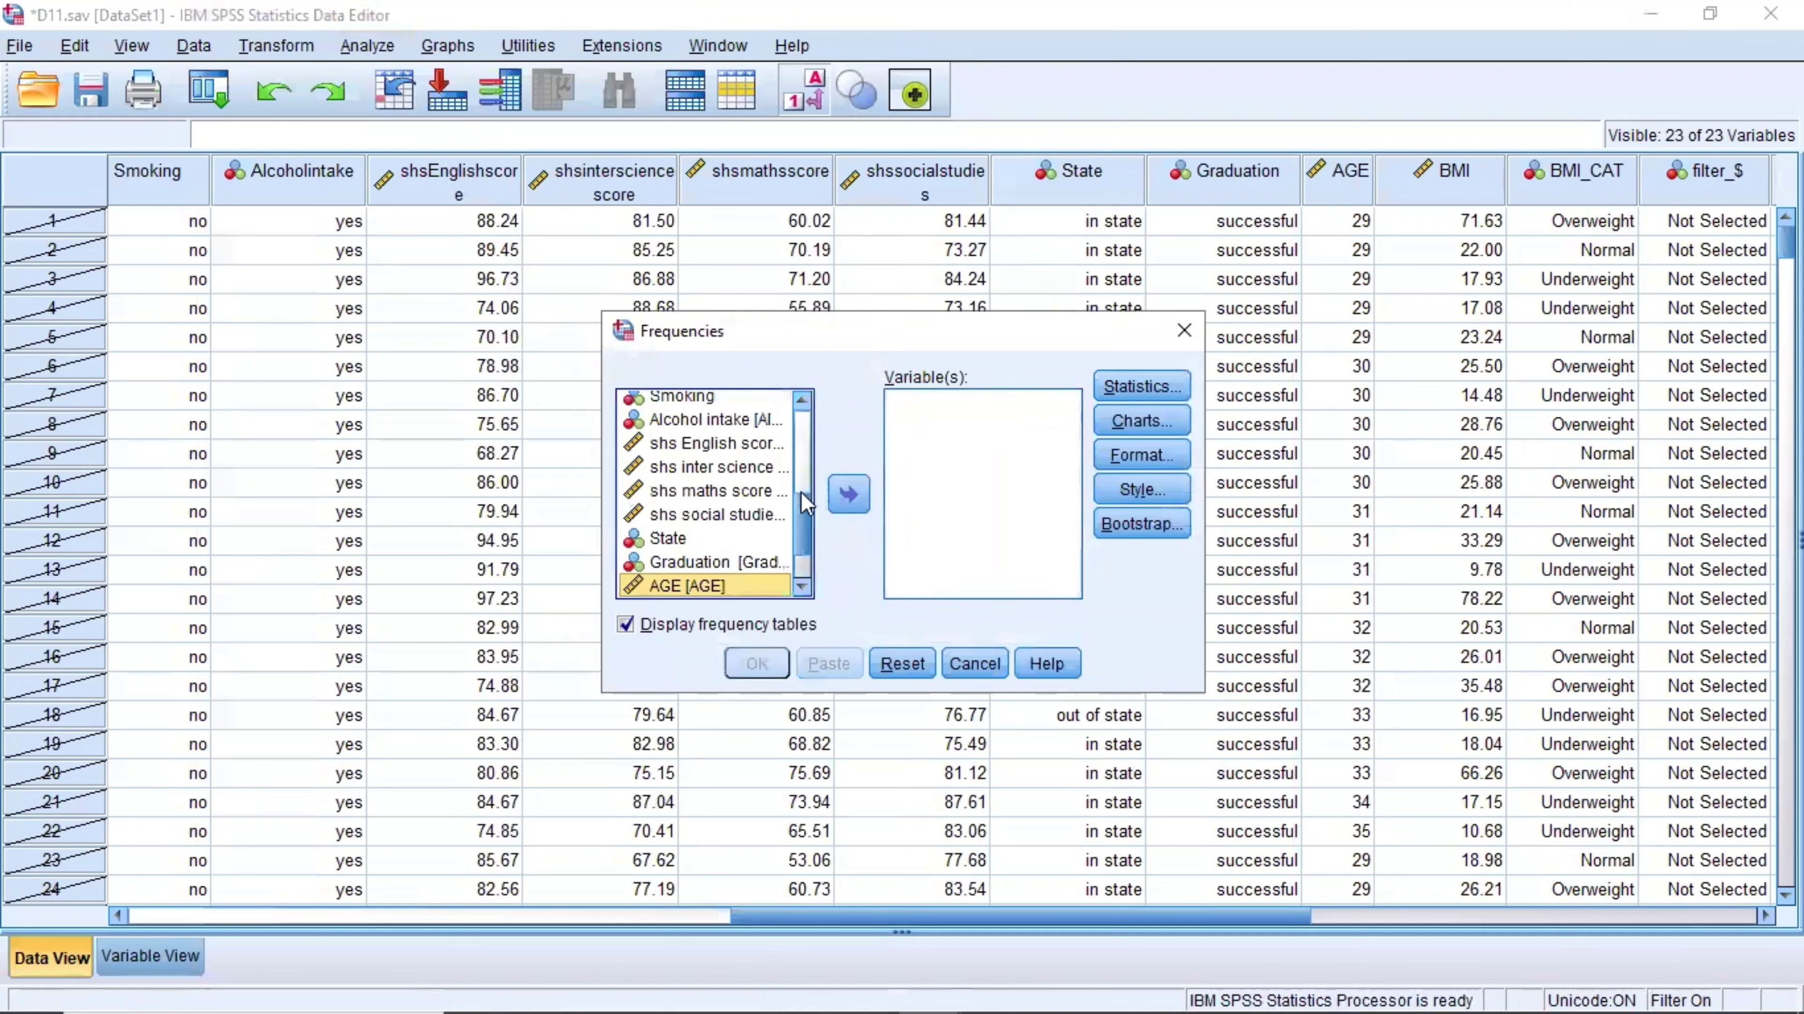
mouse_move(795, 504)
left_mouse_down()
mouse_move(796, 450)
mouse_move(794, 538)
left_mouse_up()
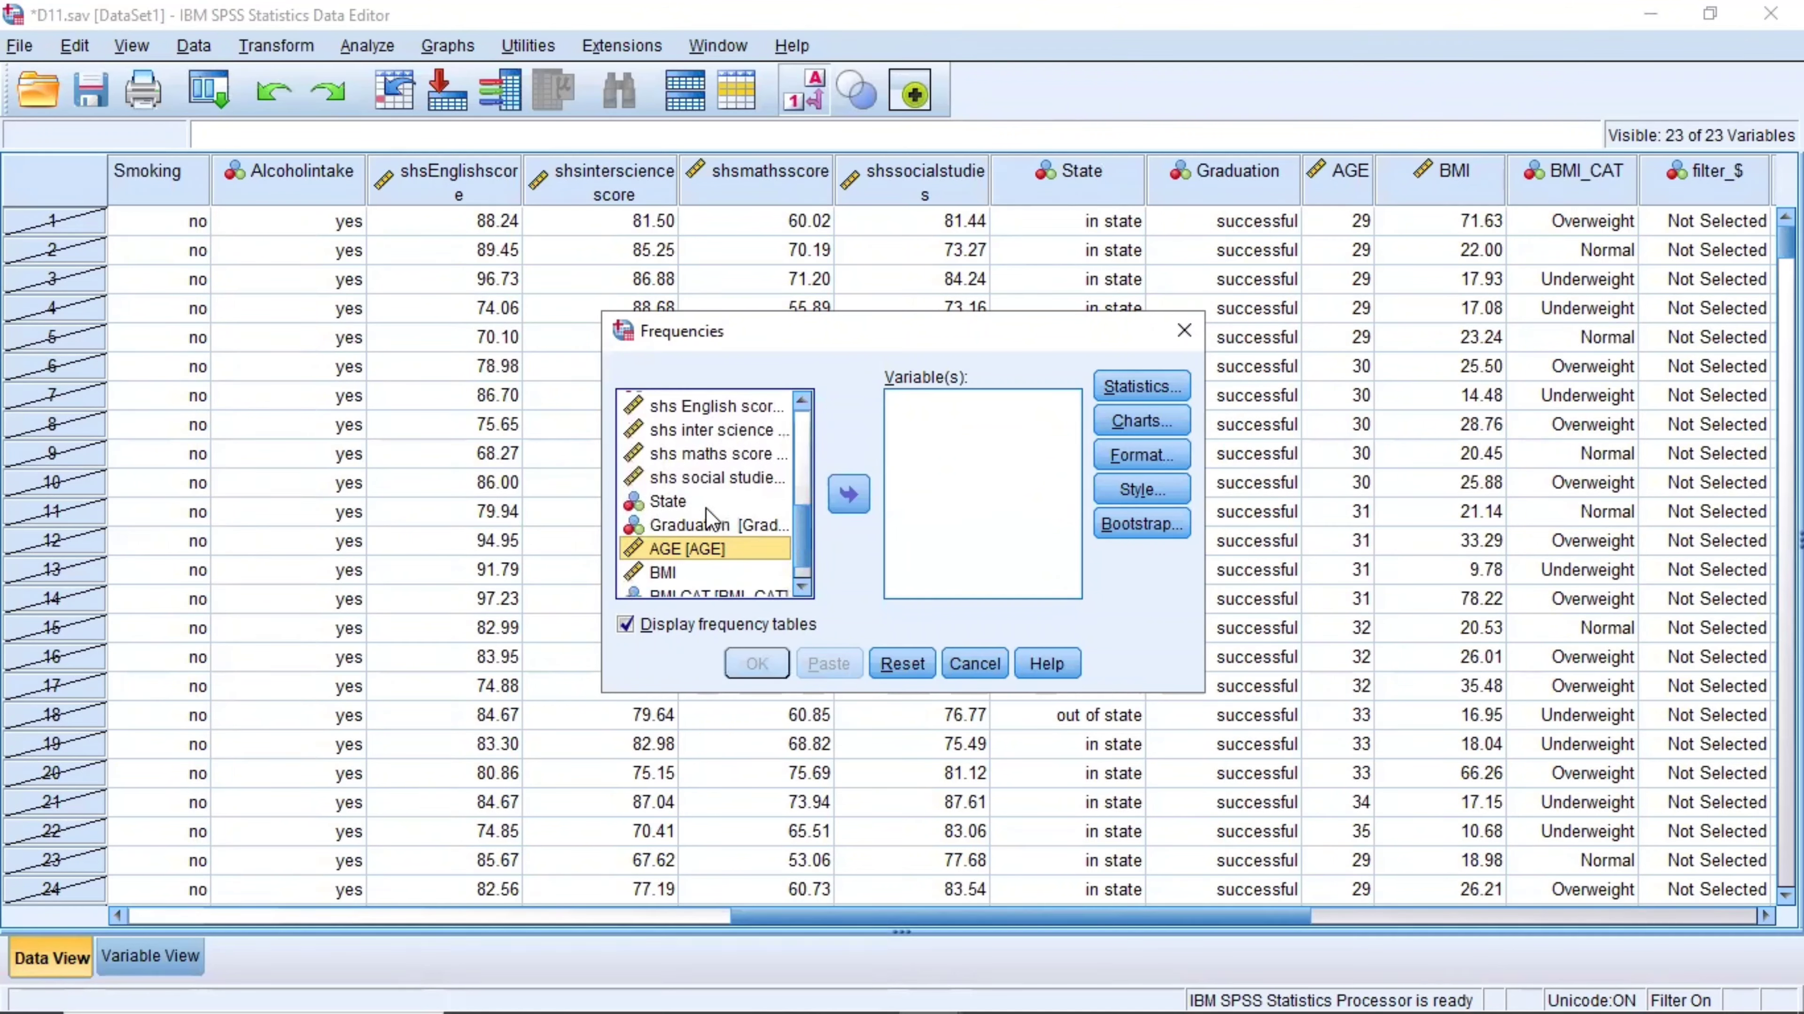
left_click(682, 506)
left_click(852, 500)
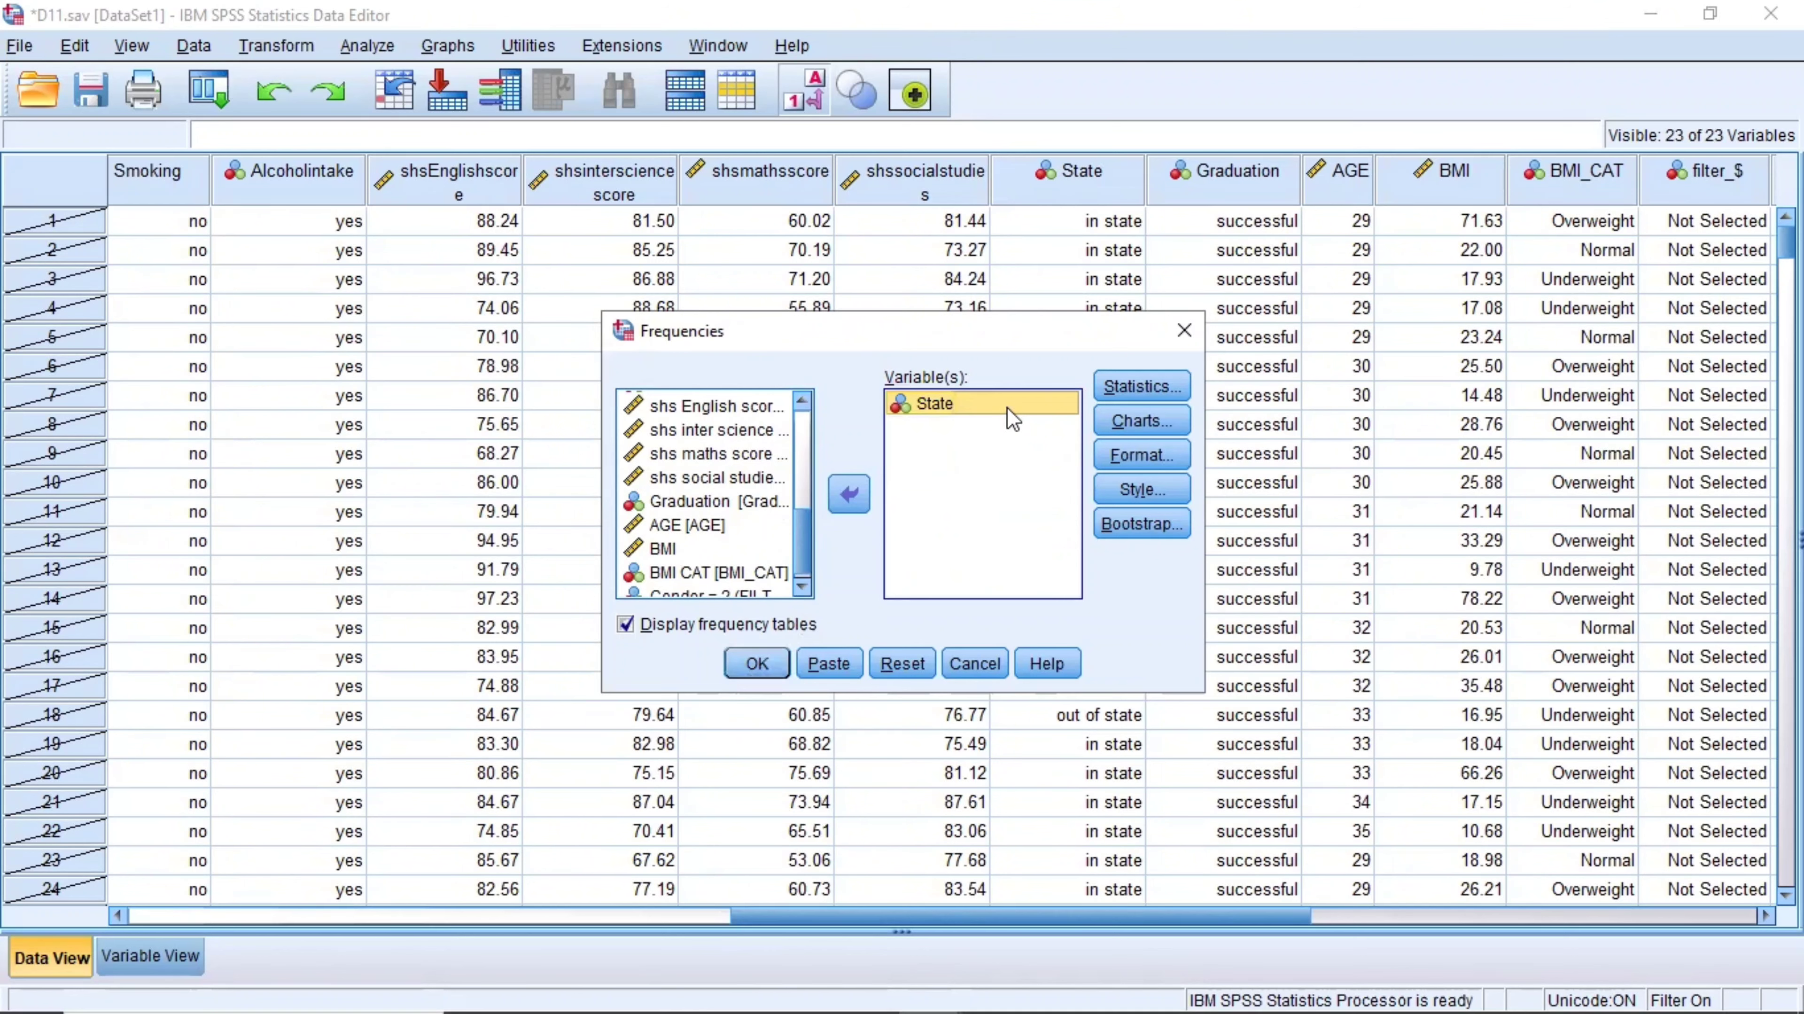
Run the Frequencies analysis of State on the filtered cases and review its statistics and frequency table
left_click(739, 671)
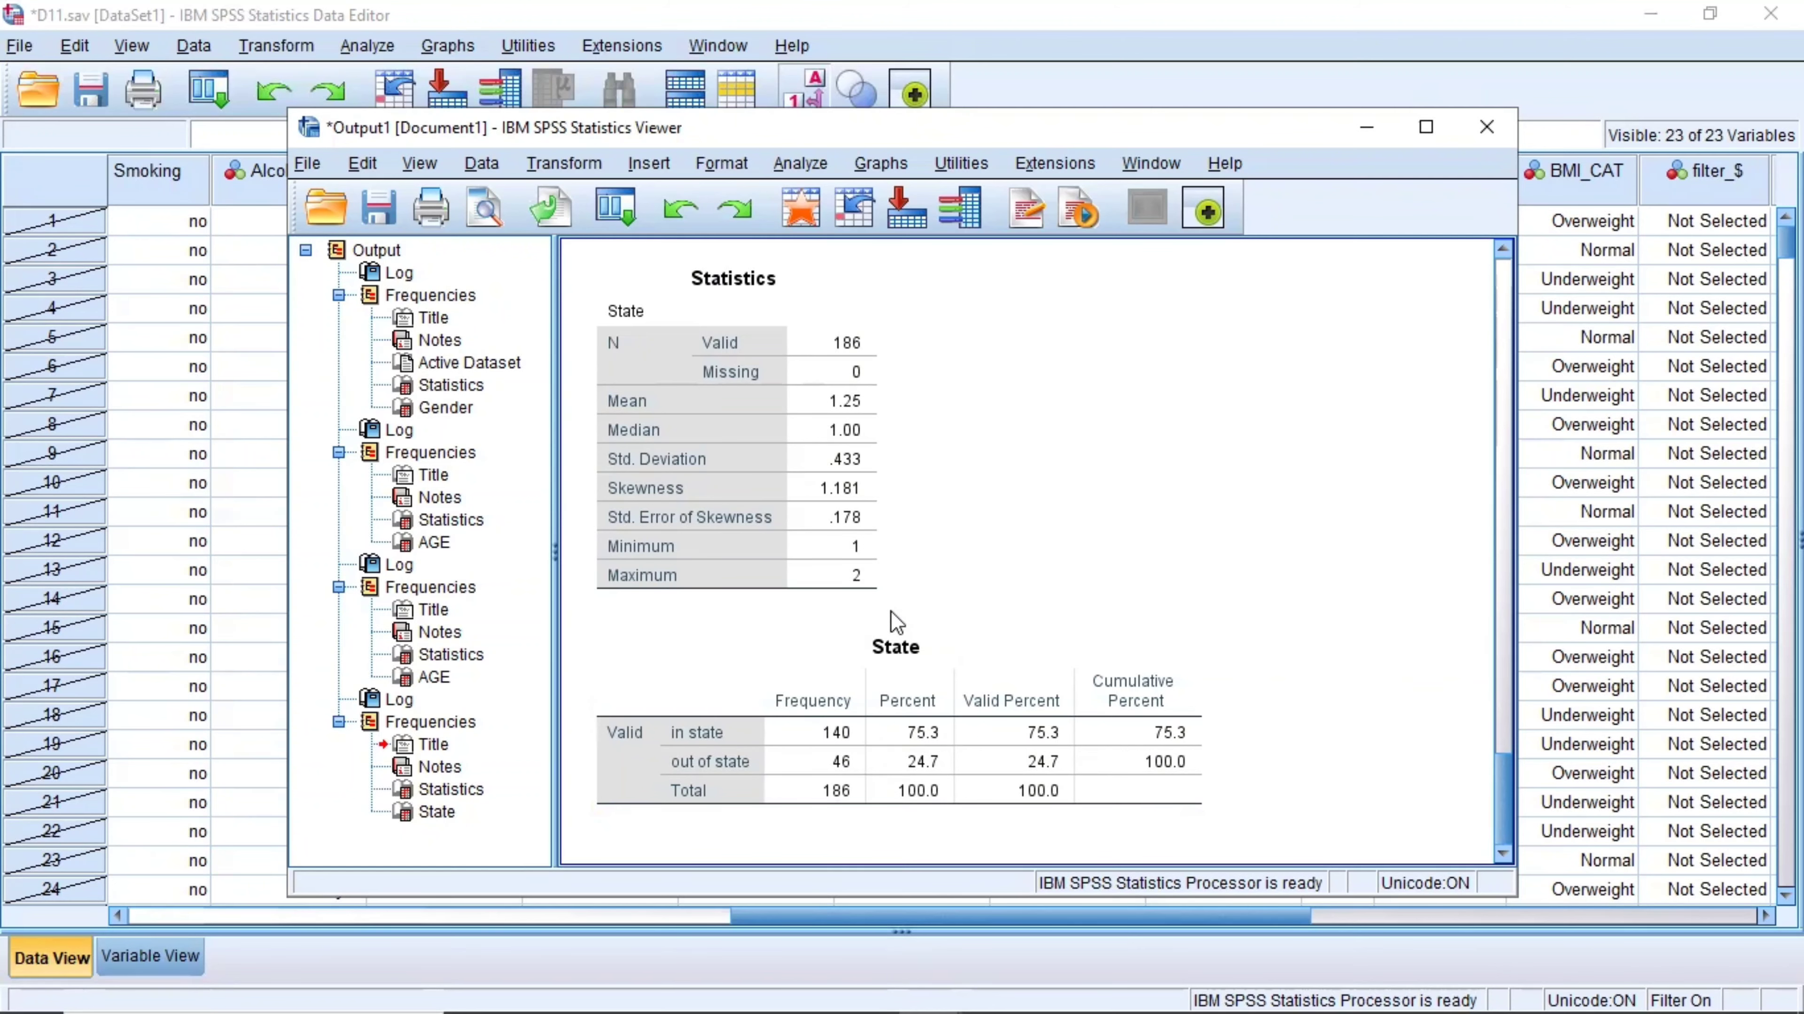
left_click(1366, 129)
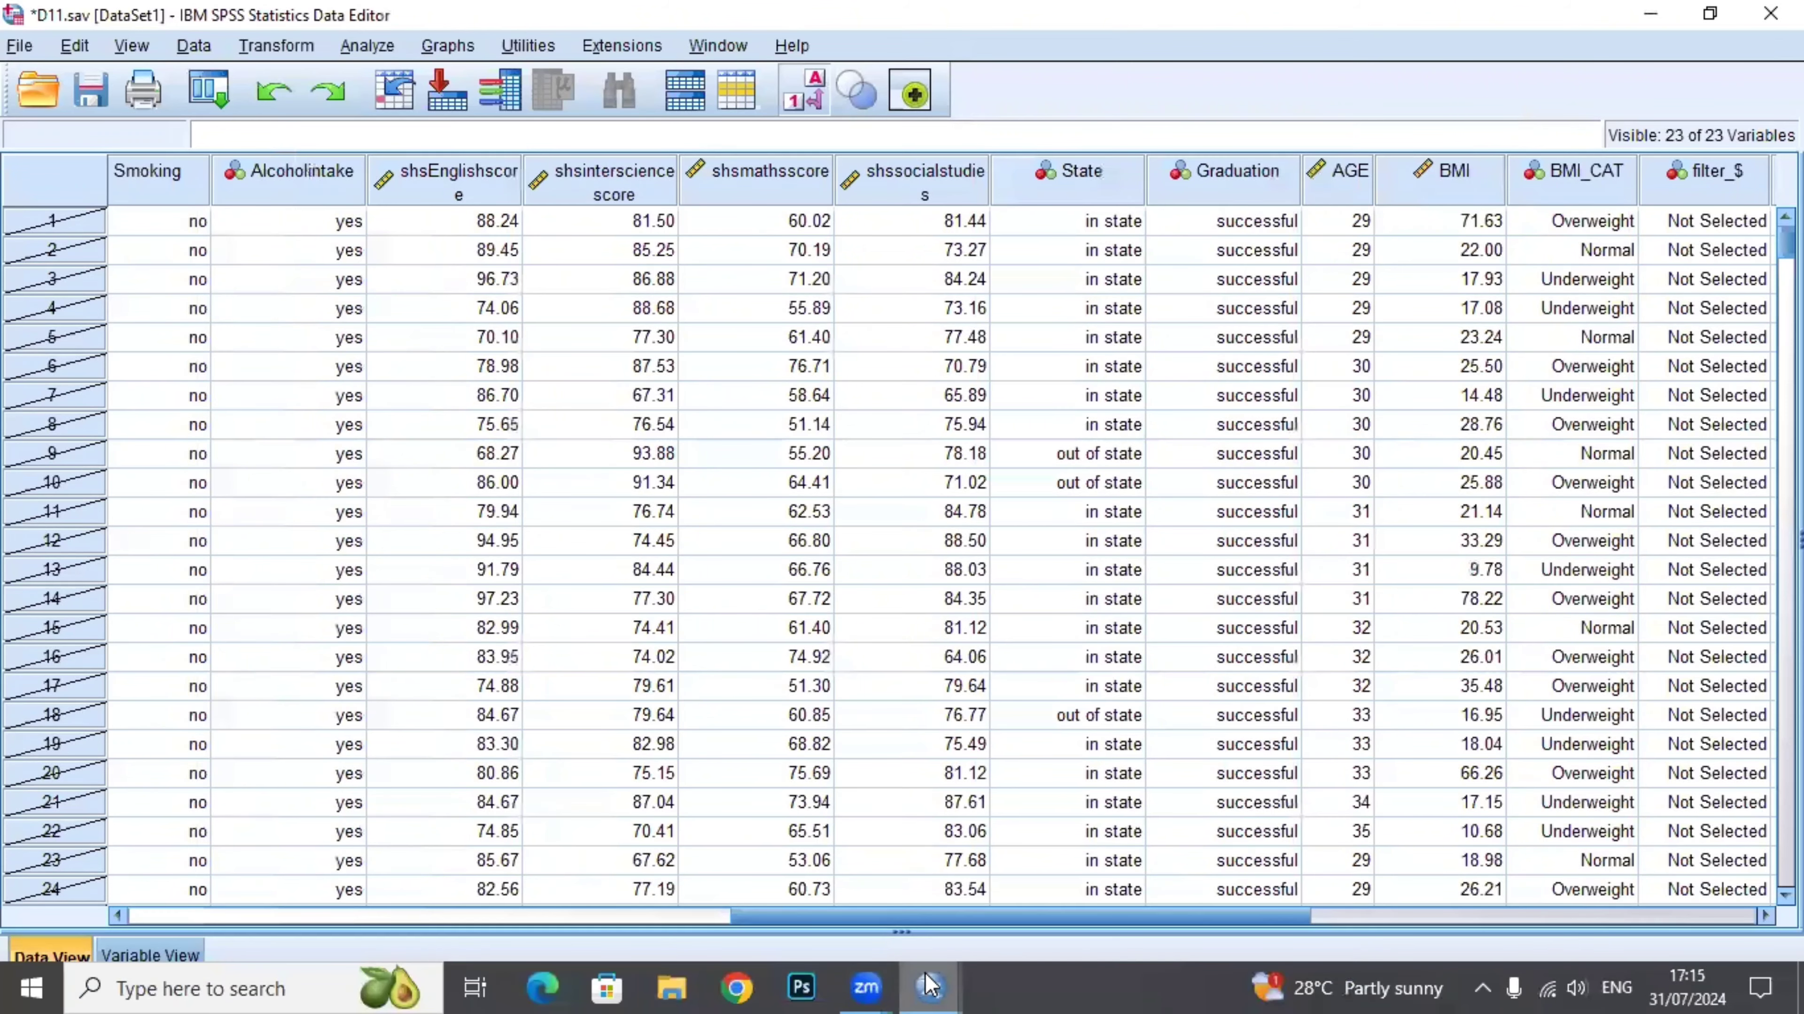
mouse_move(929, 985)
left_click(781, 816)
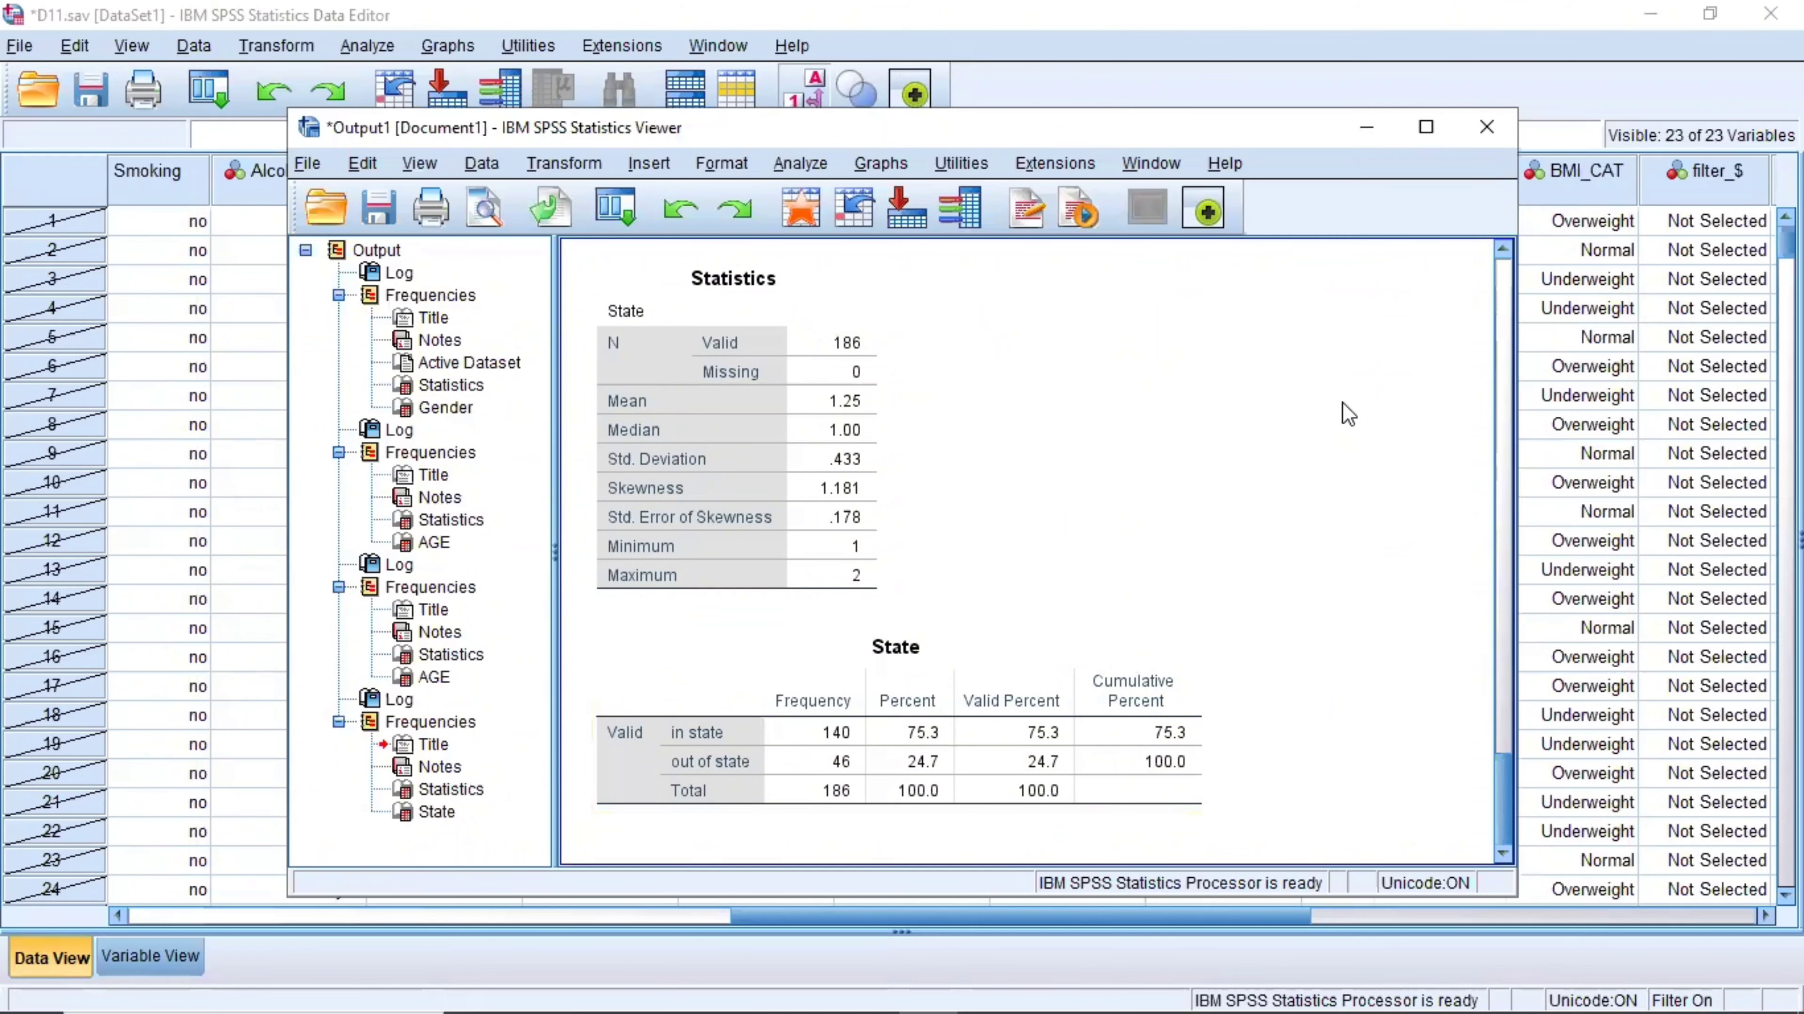
left_click(1366, 134)
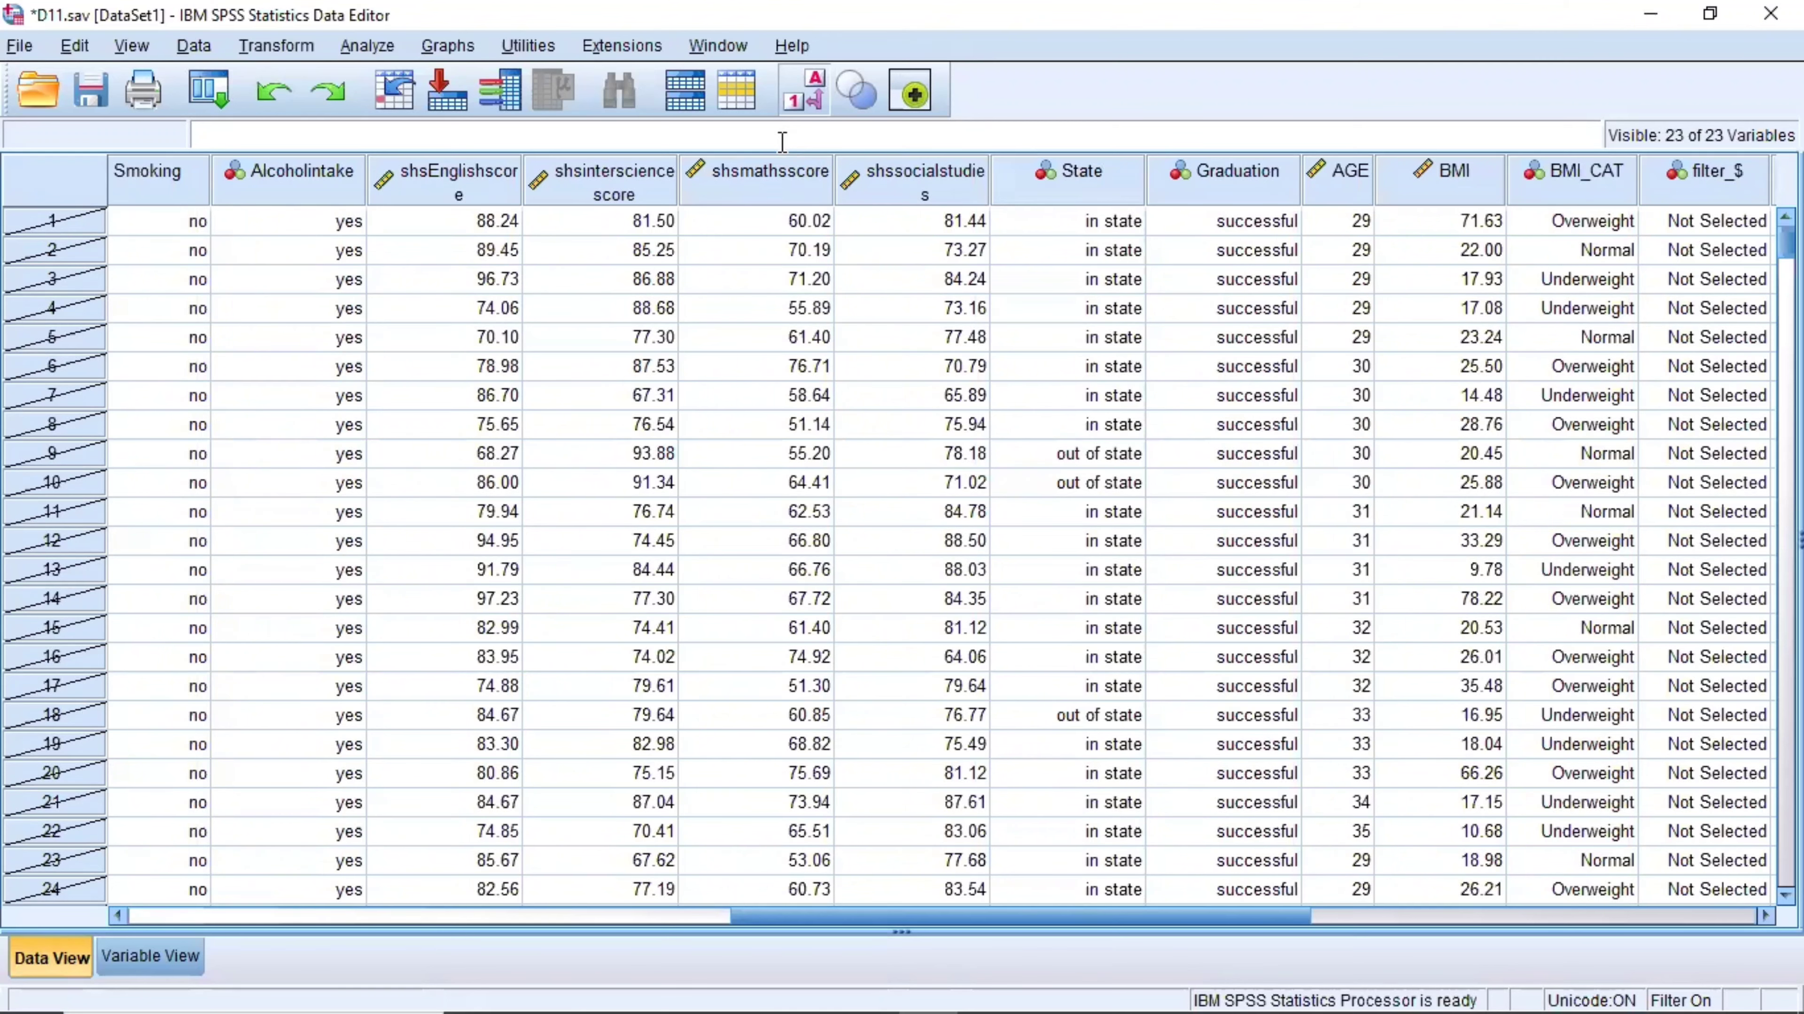
Reset Select Cases and apply it so that the Gender = 2 filter is removed and all cases are used
left_click(195, 46)
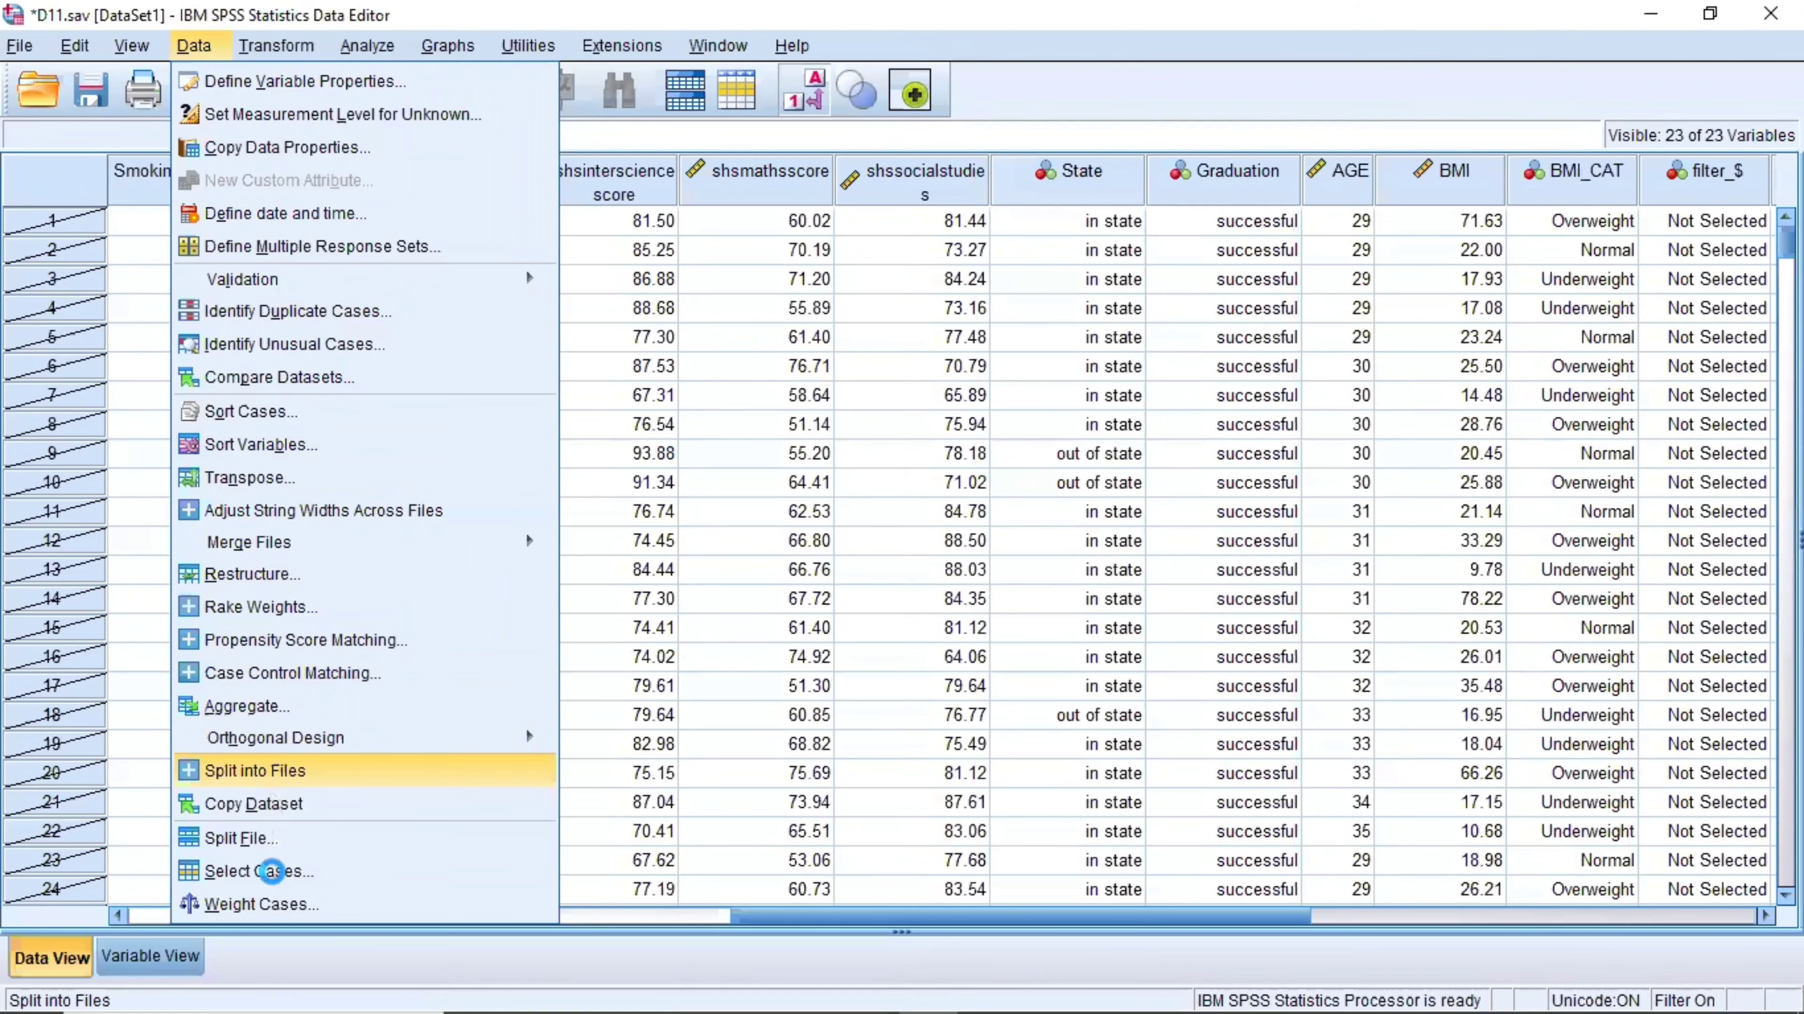
left_click(277, 871)
left_click(896, 806)
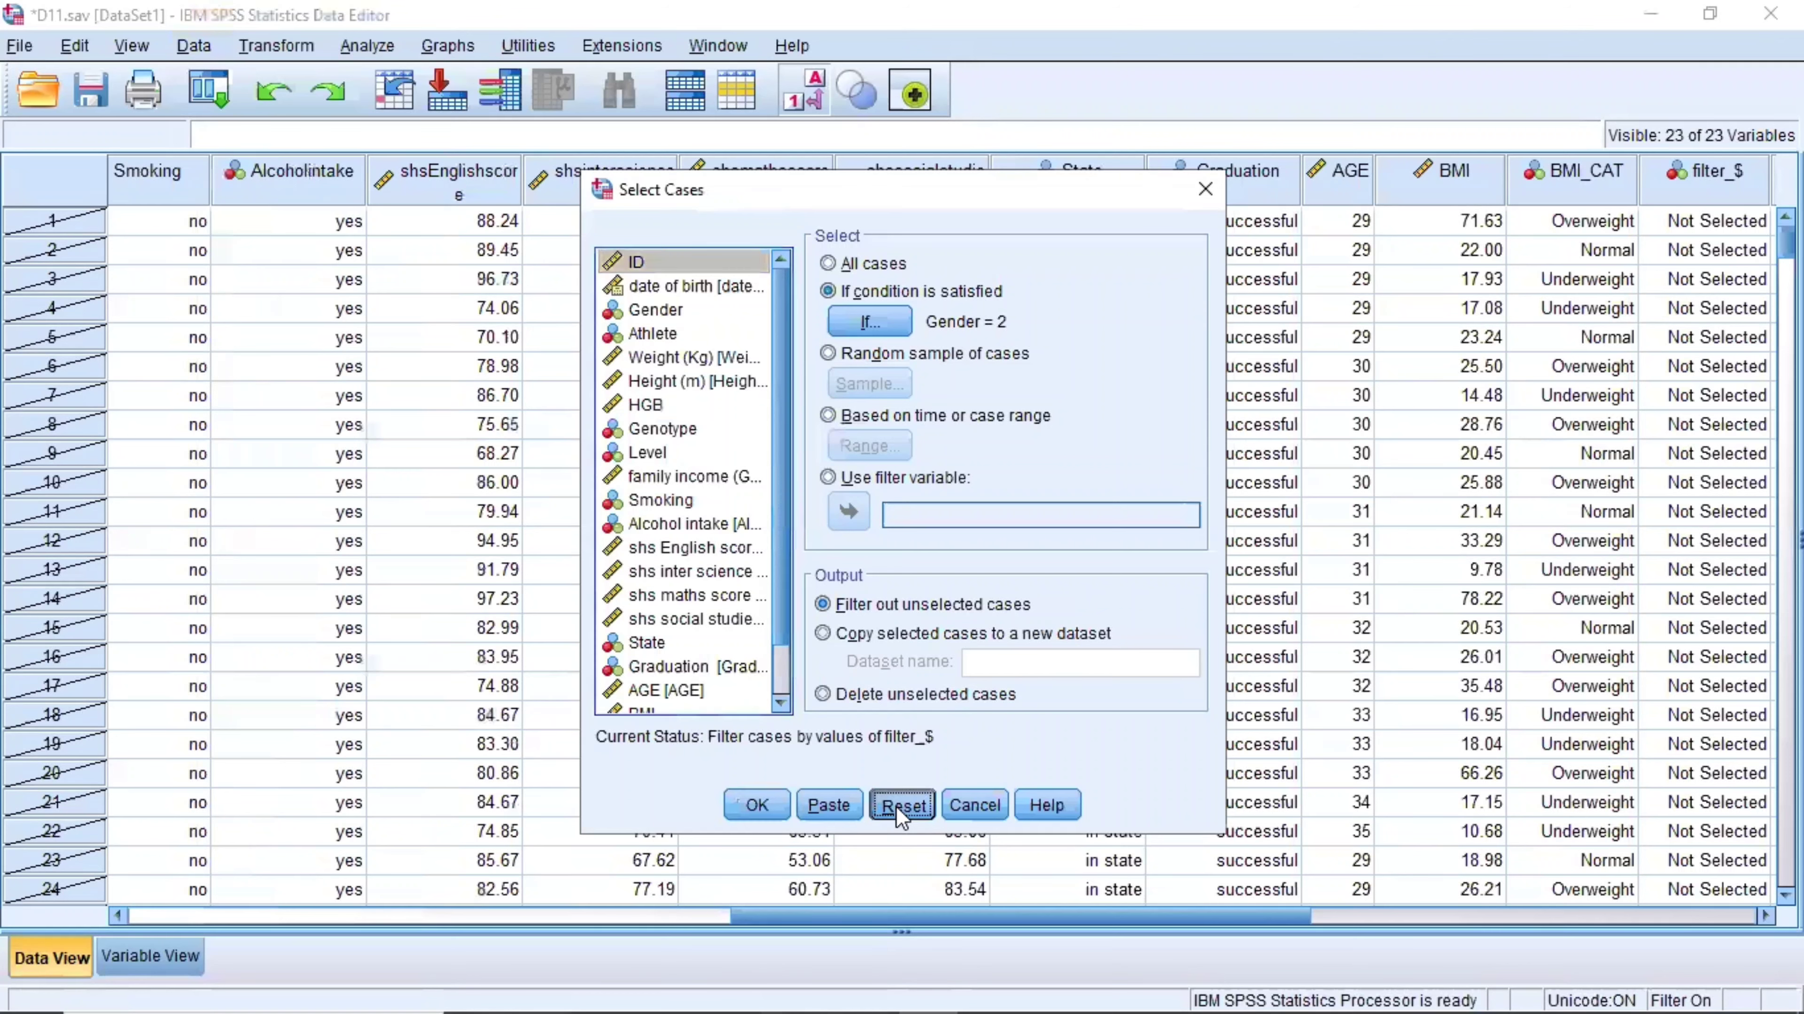
left_click(750, 818)
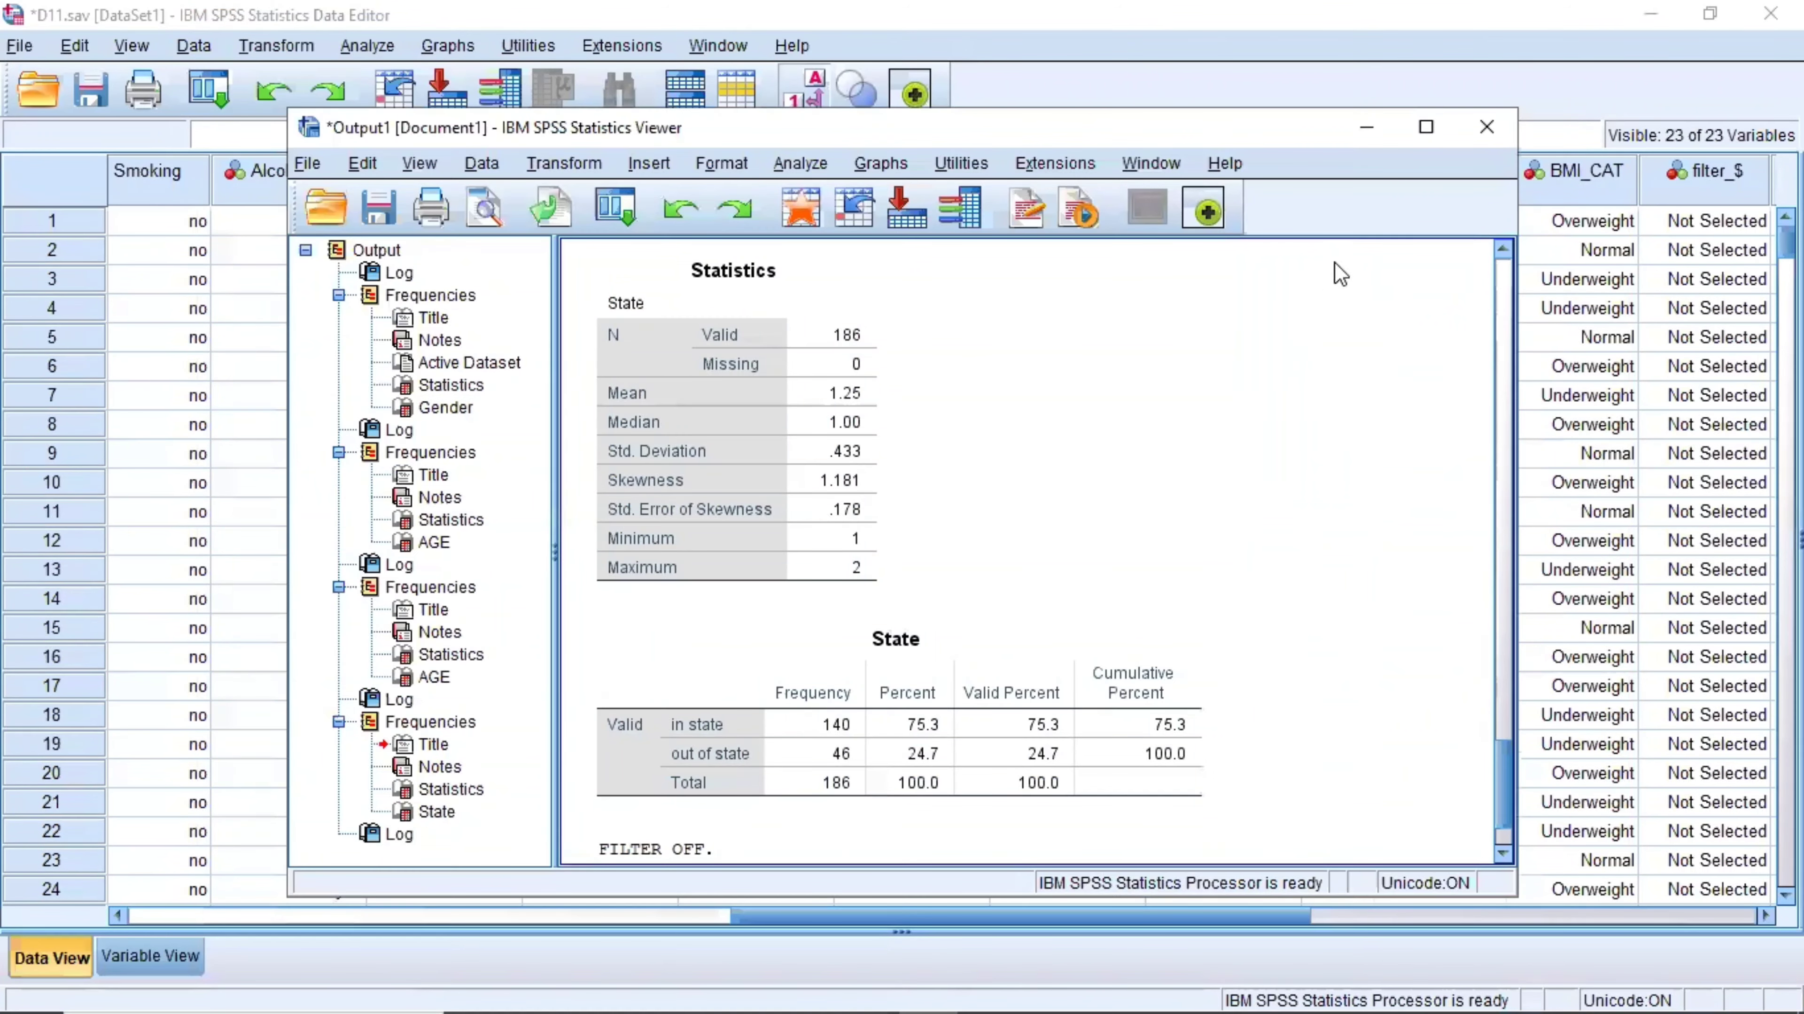
left_click(1368, 128)
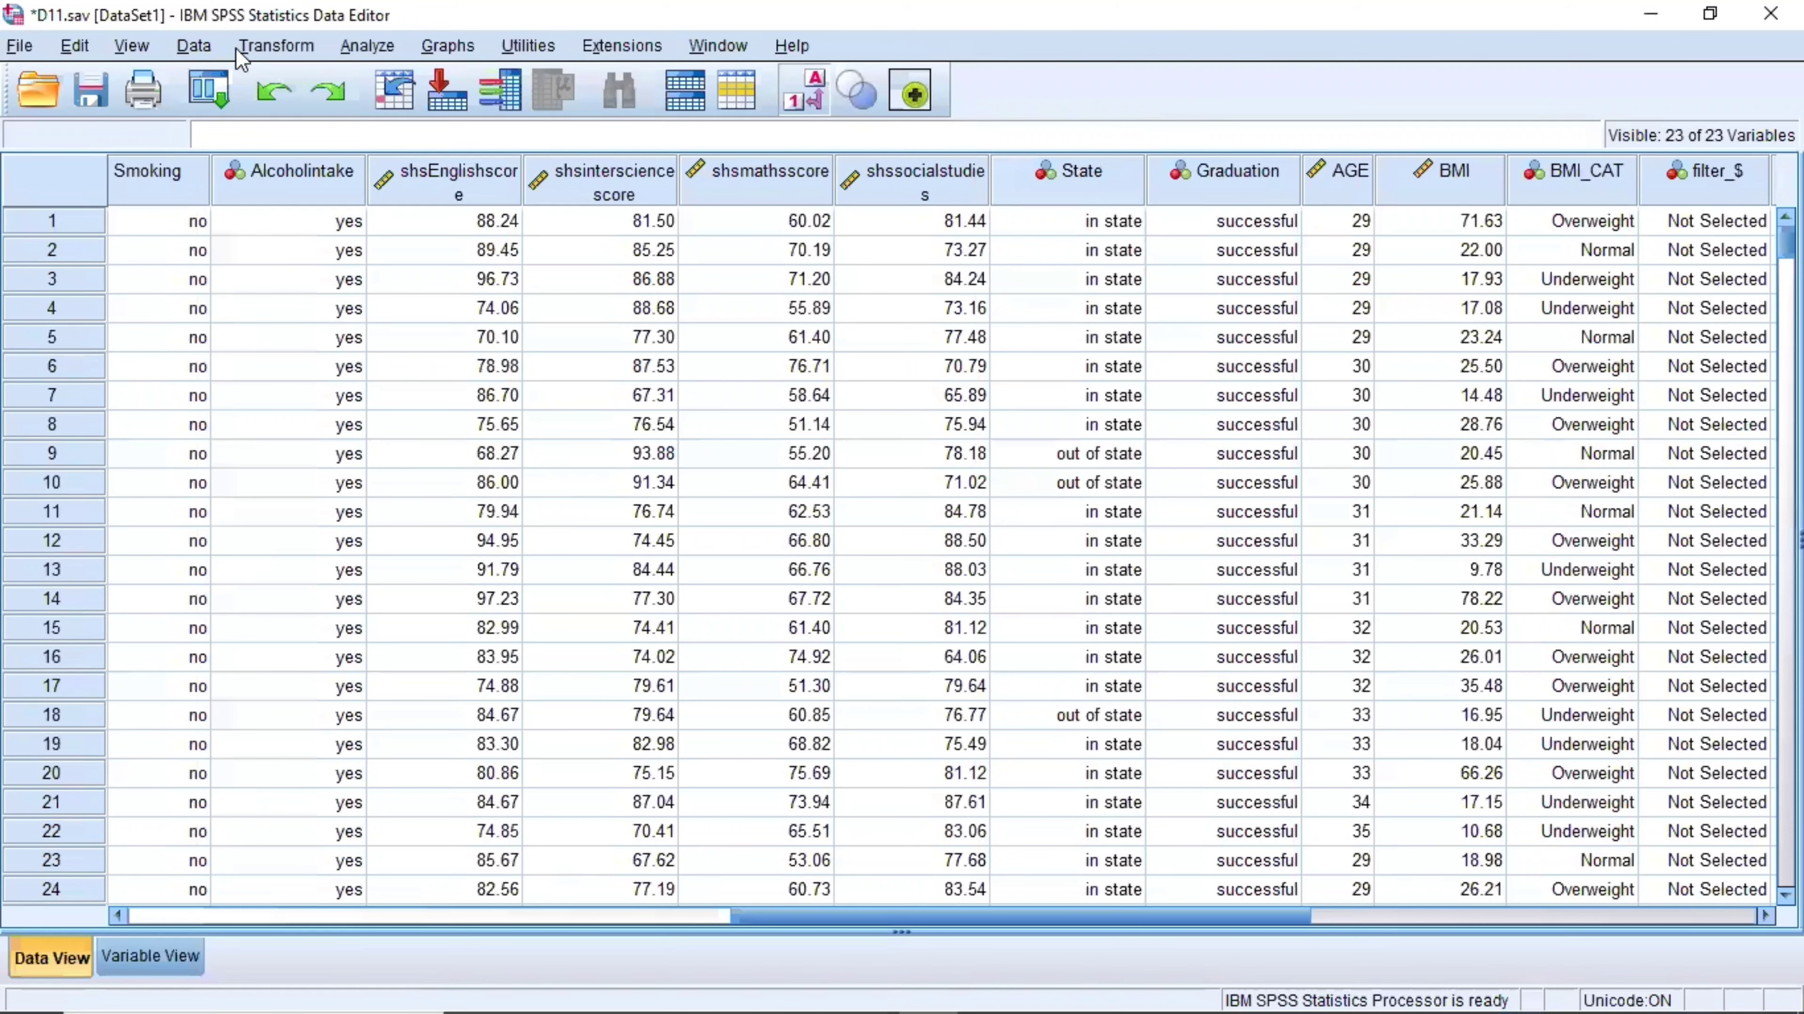
Split the file with Compare groups, based on Gender, sorting the file by the grouping variable
left_click(218, 47)
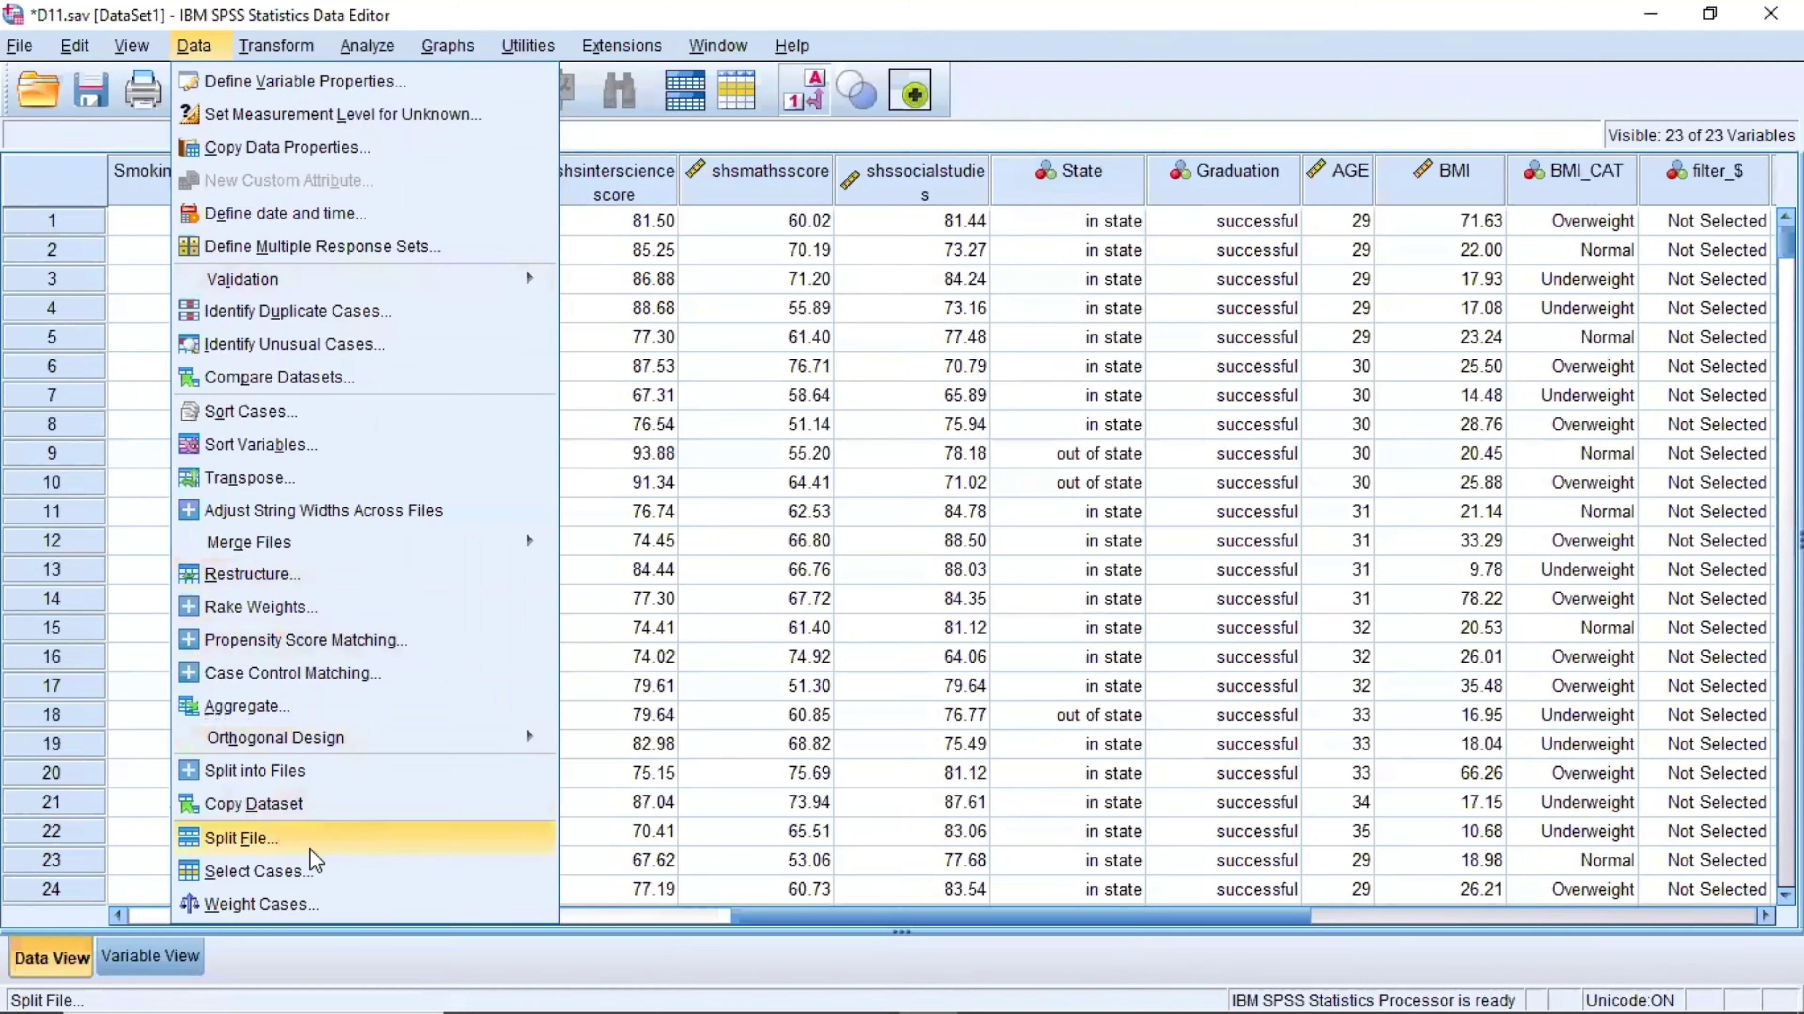
left_click(323, 845)
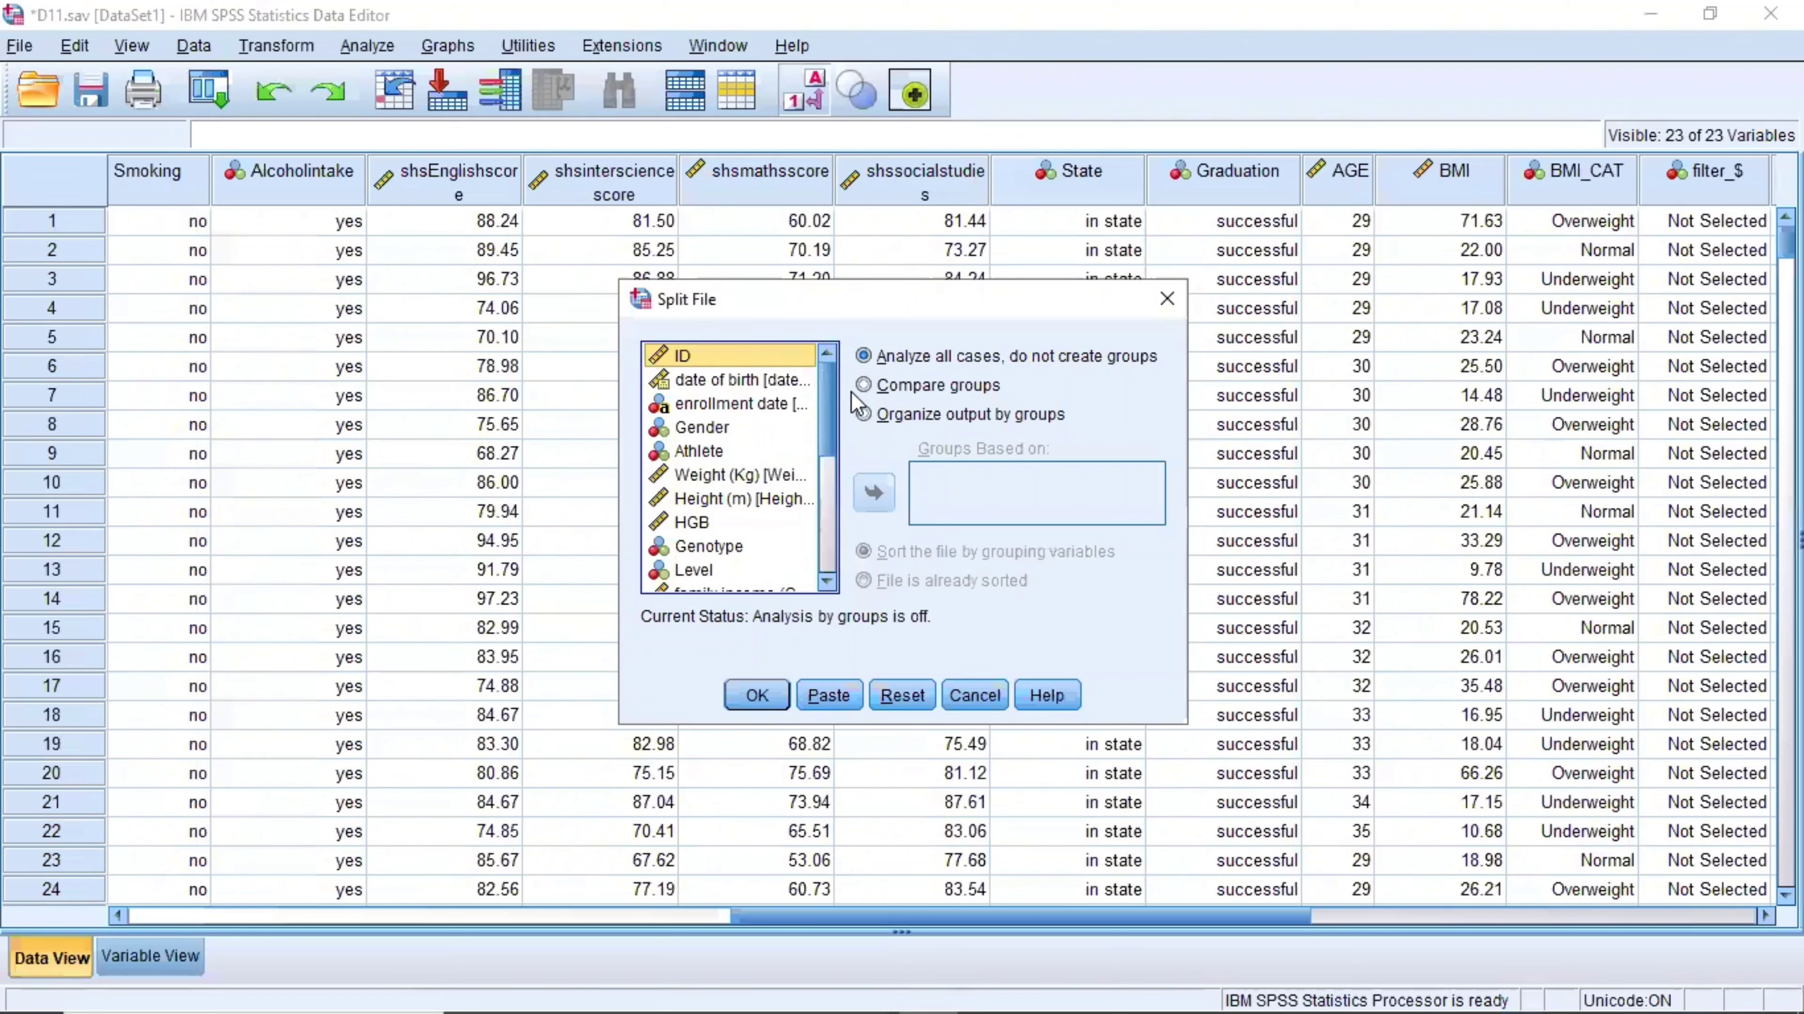
left_click(864, 386)
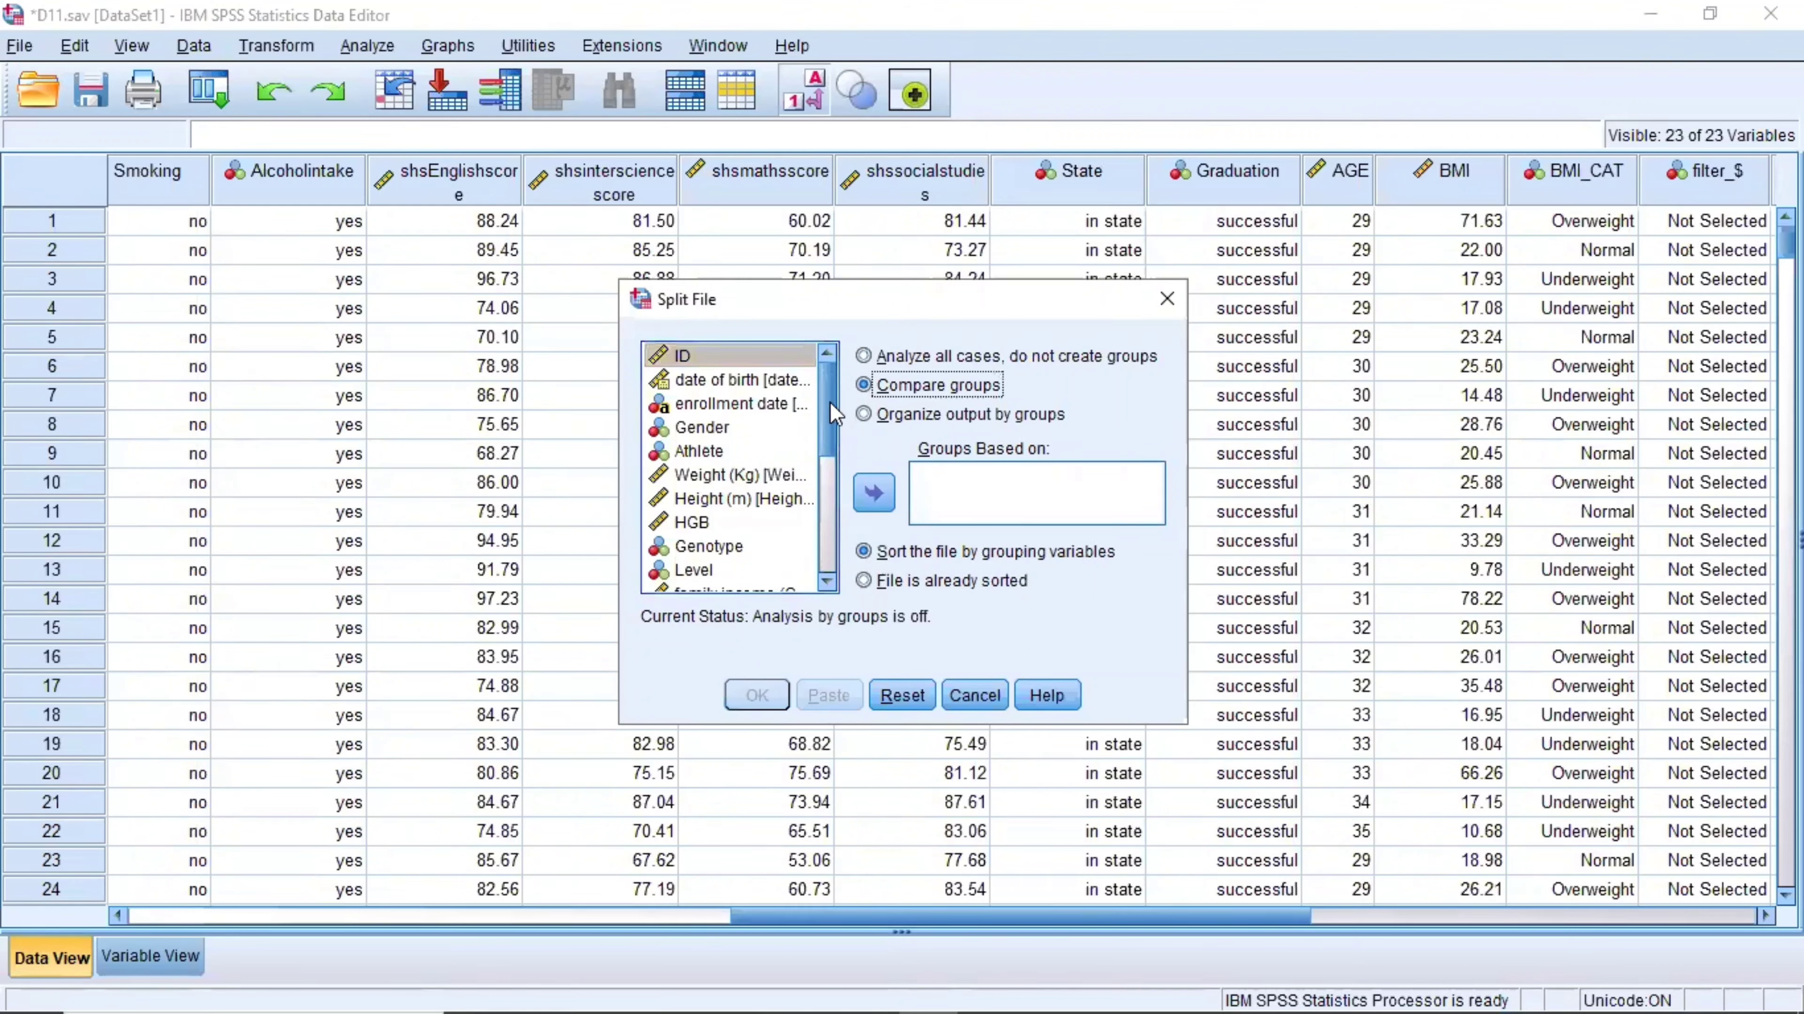
left_click_drag(828, 403, 828, 424)
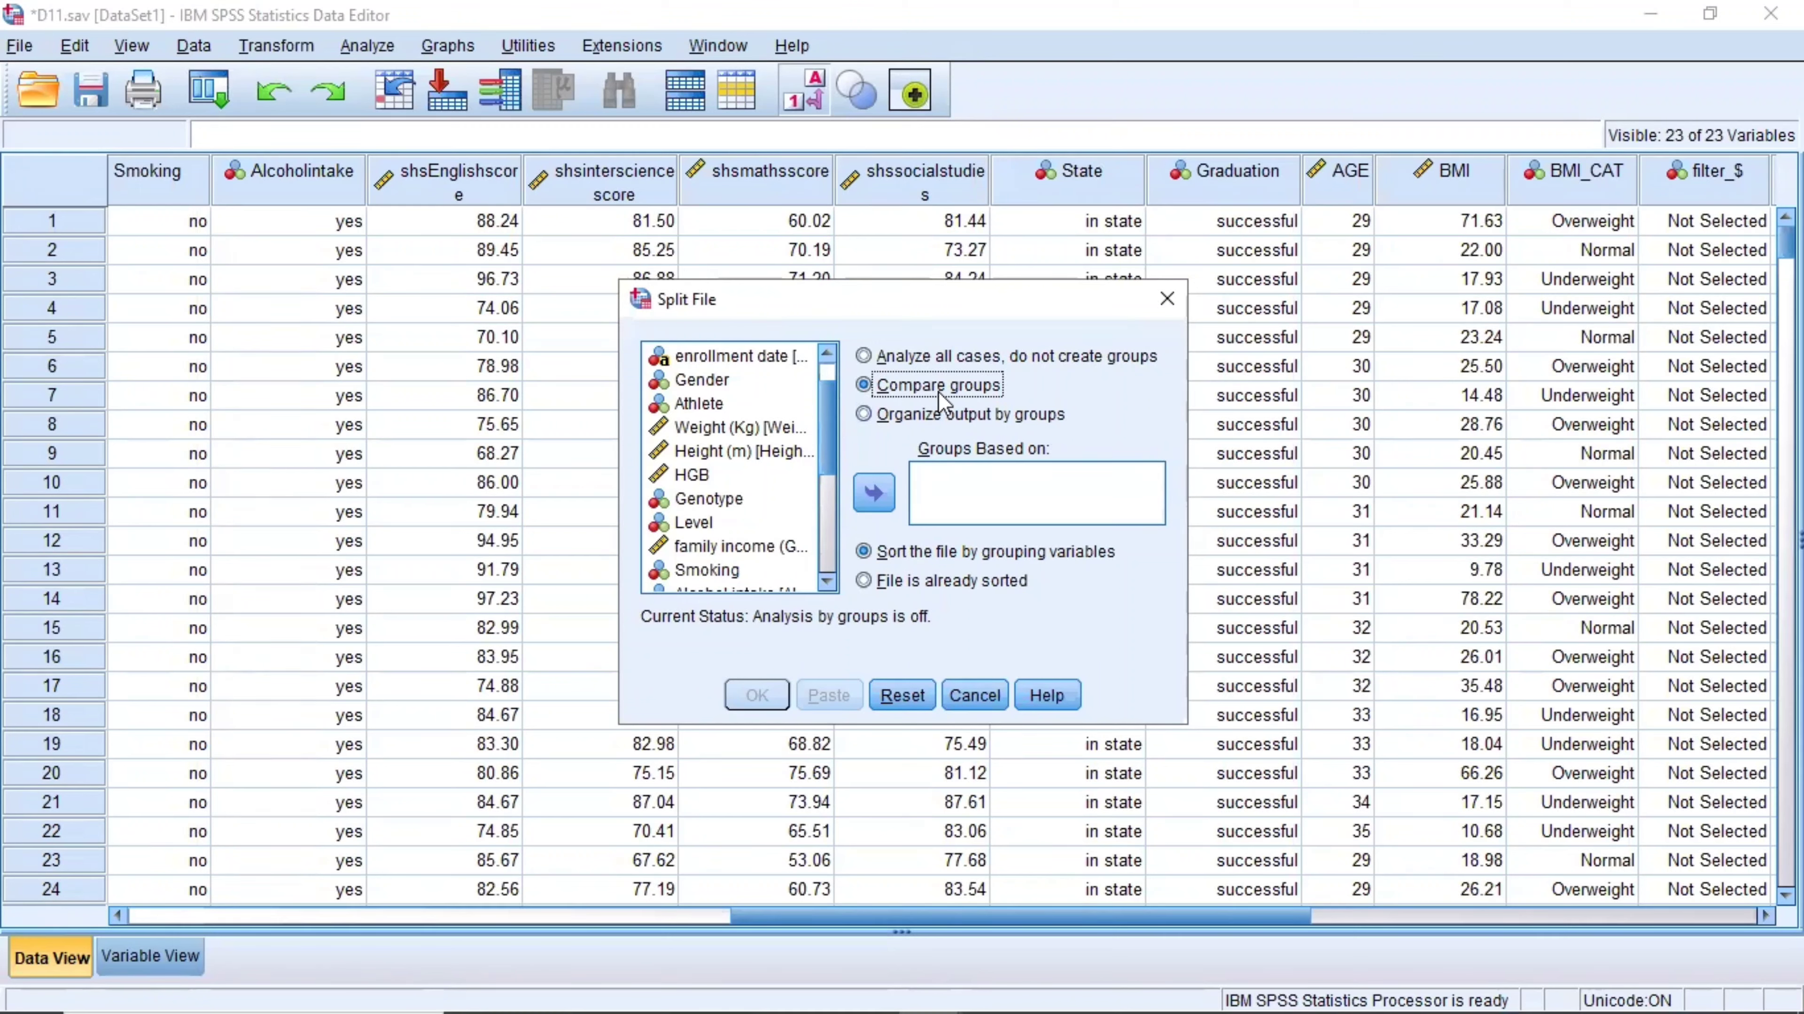
left_click(694, 383)
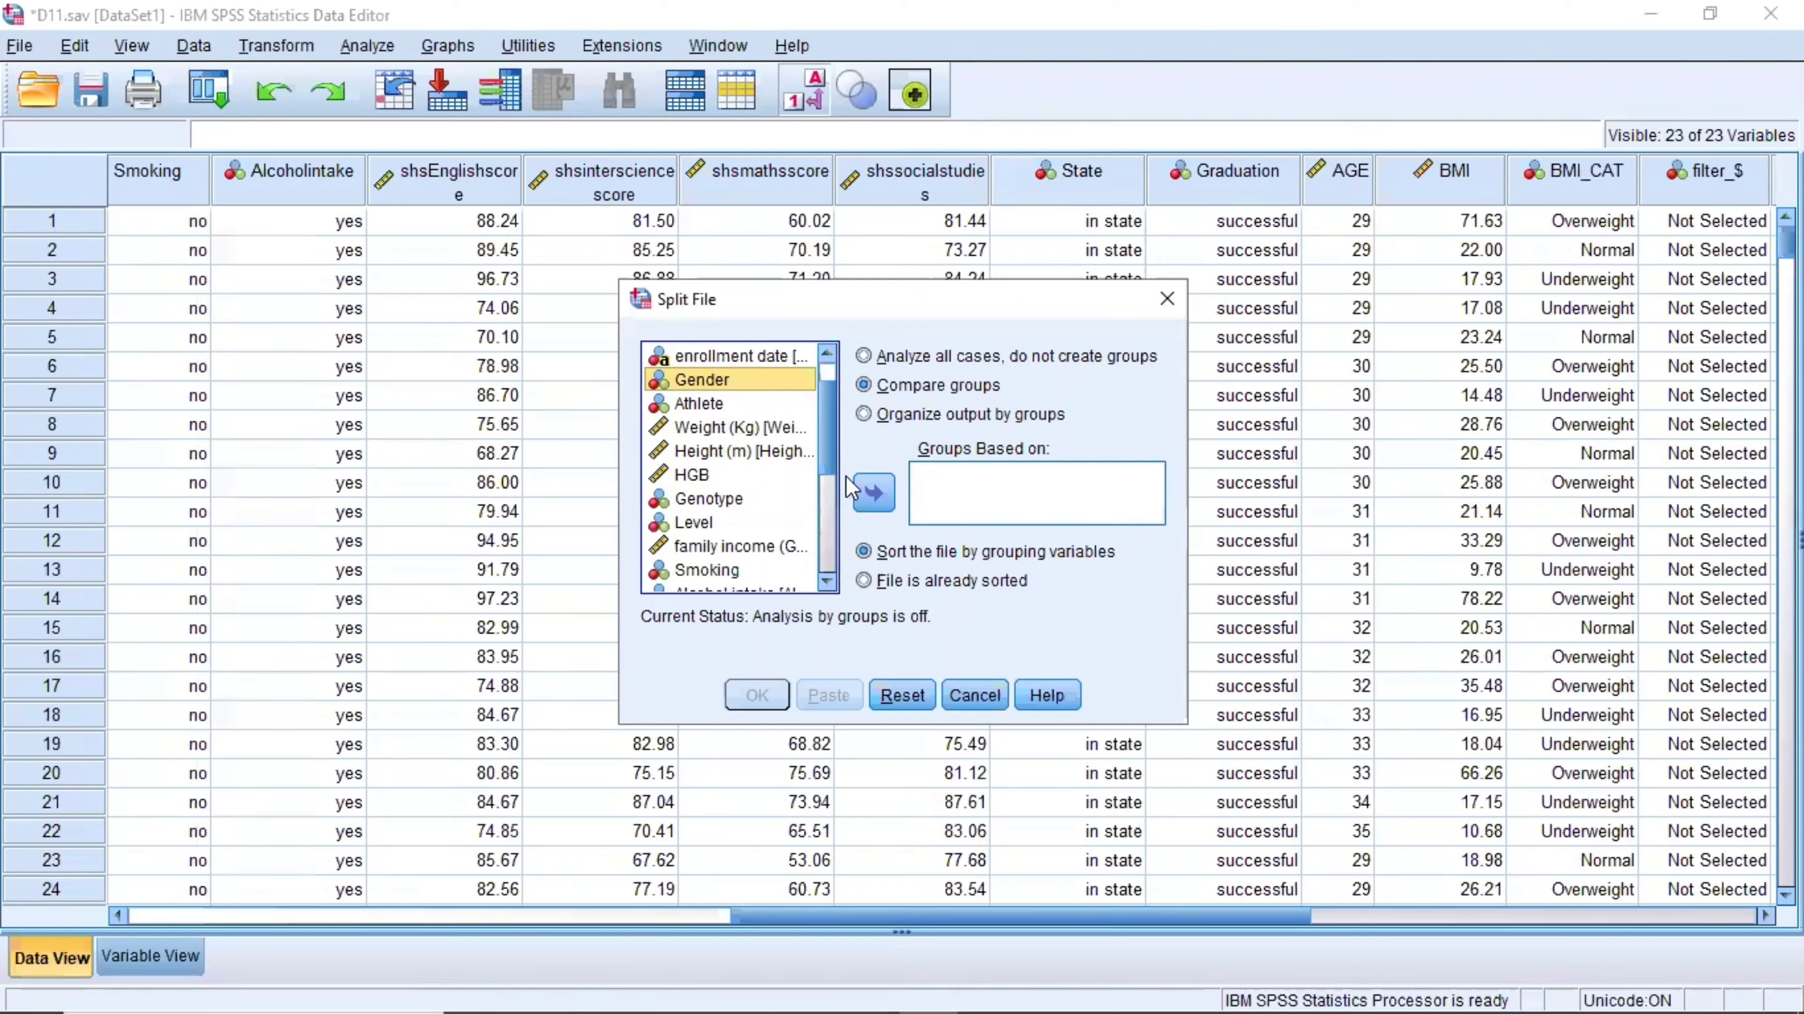
left_click(880, 493)
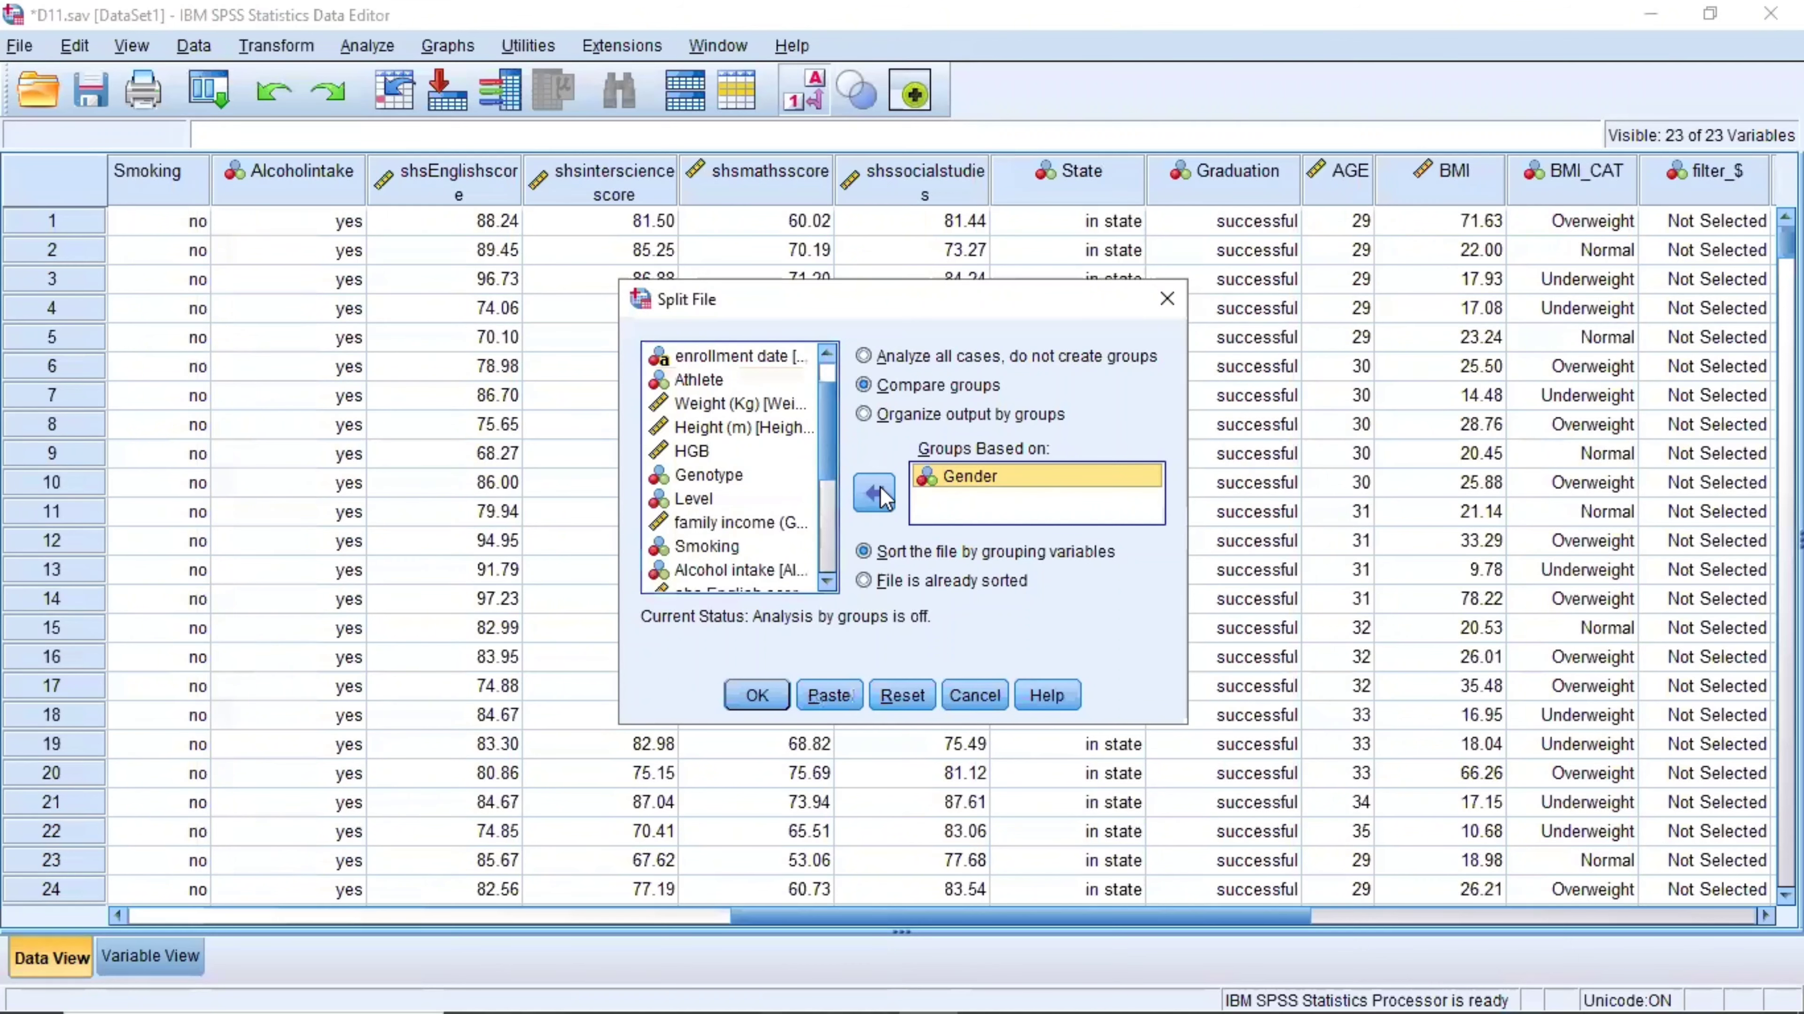
left_click(755, 692)
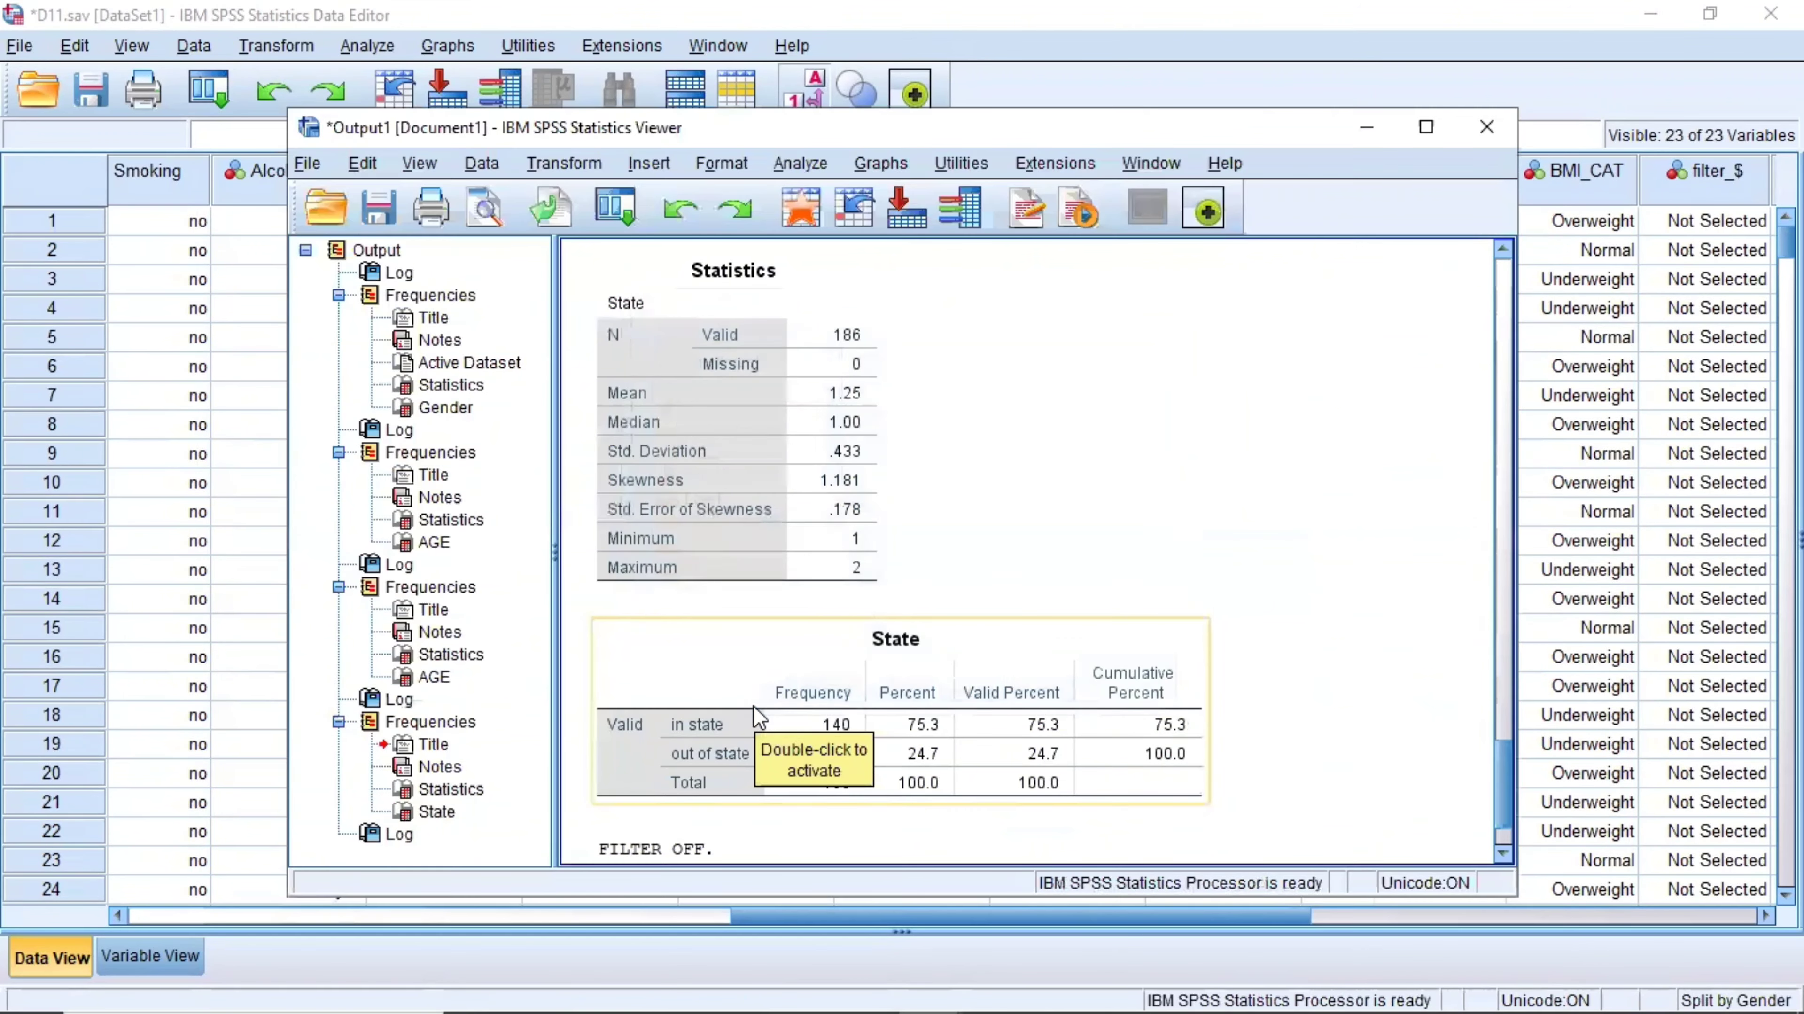
left_click(1366, 130)
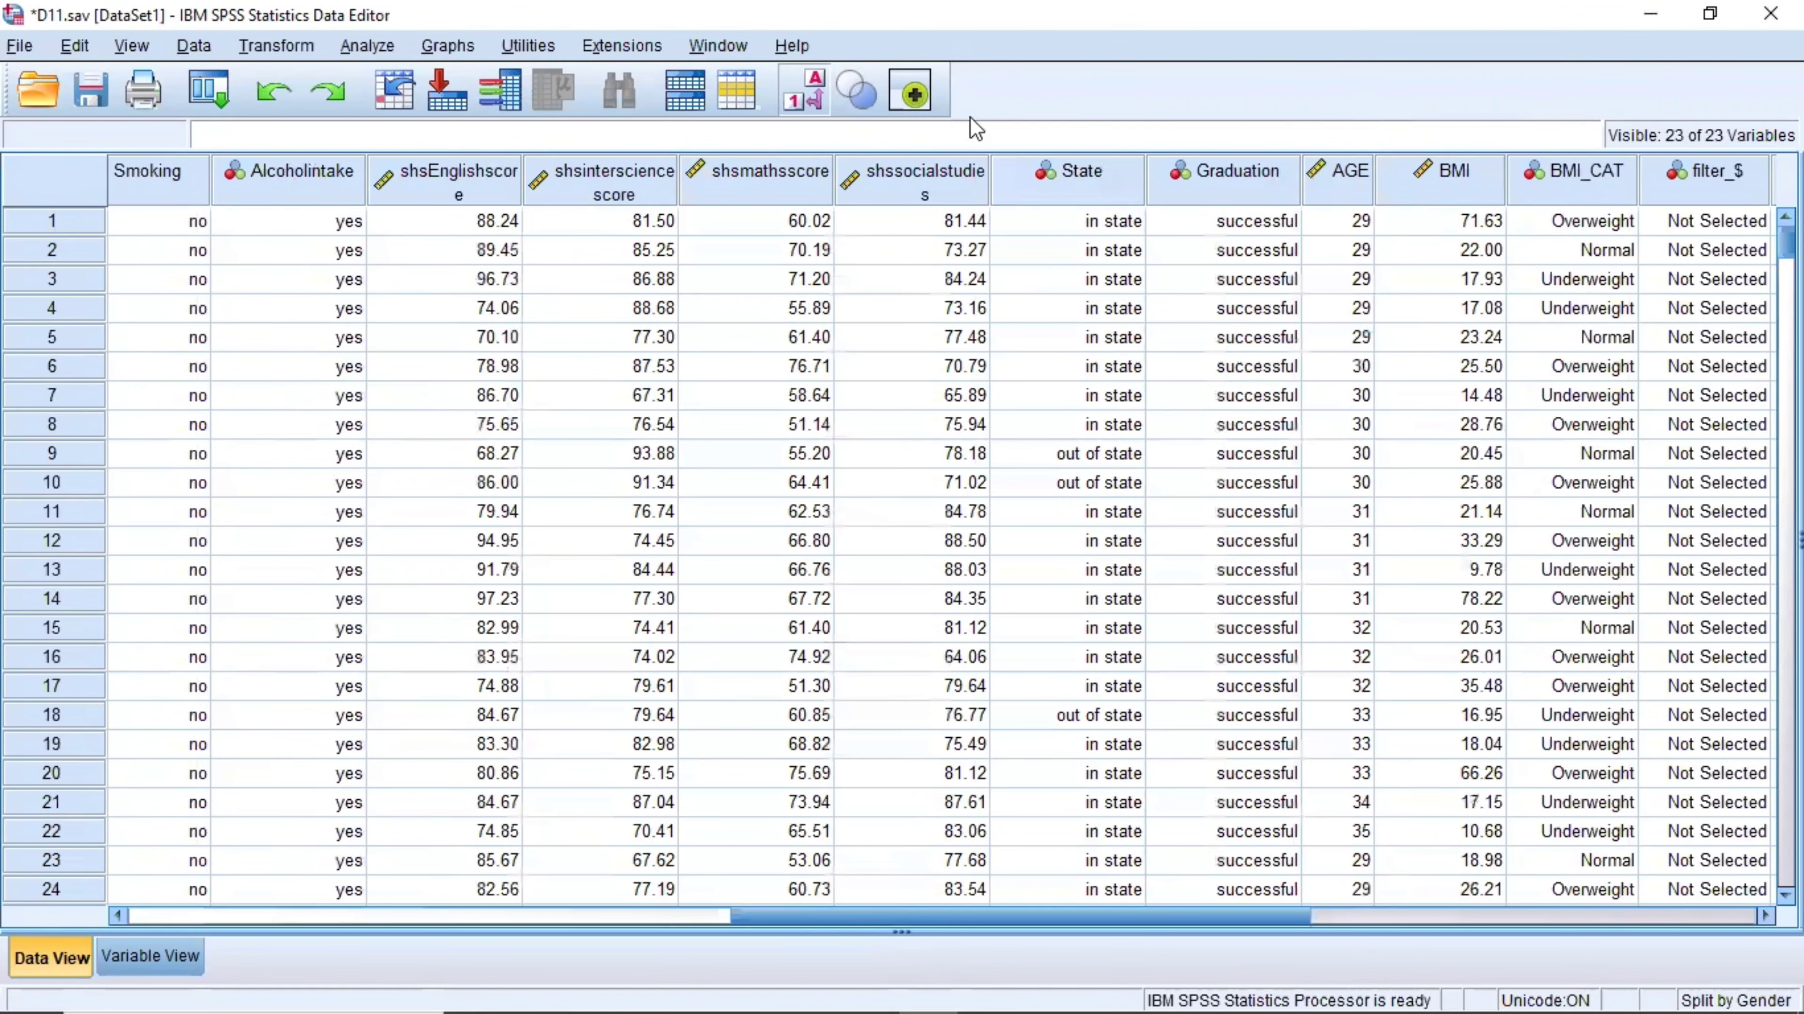
Run Frequencies for State on the split file and review the statistics and frequency tables for each gender
left_click(354, 54)
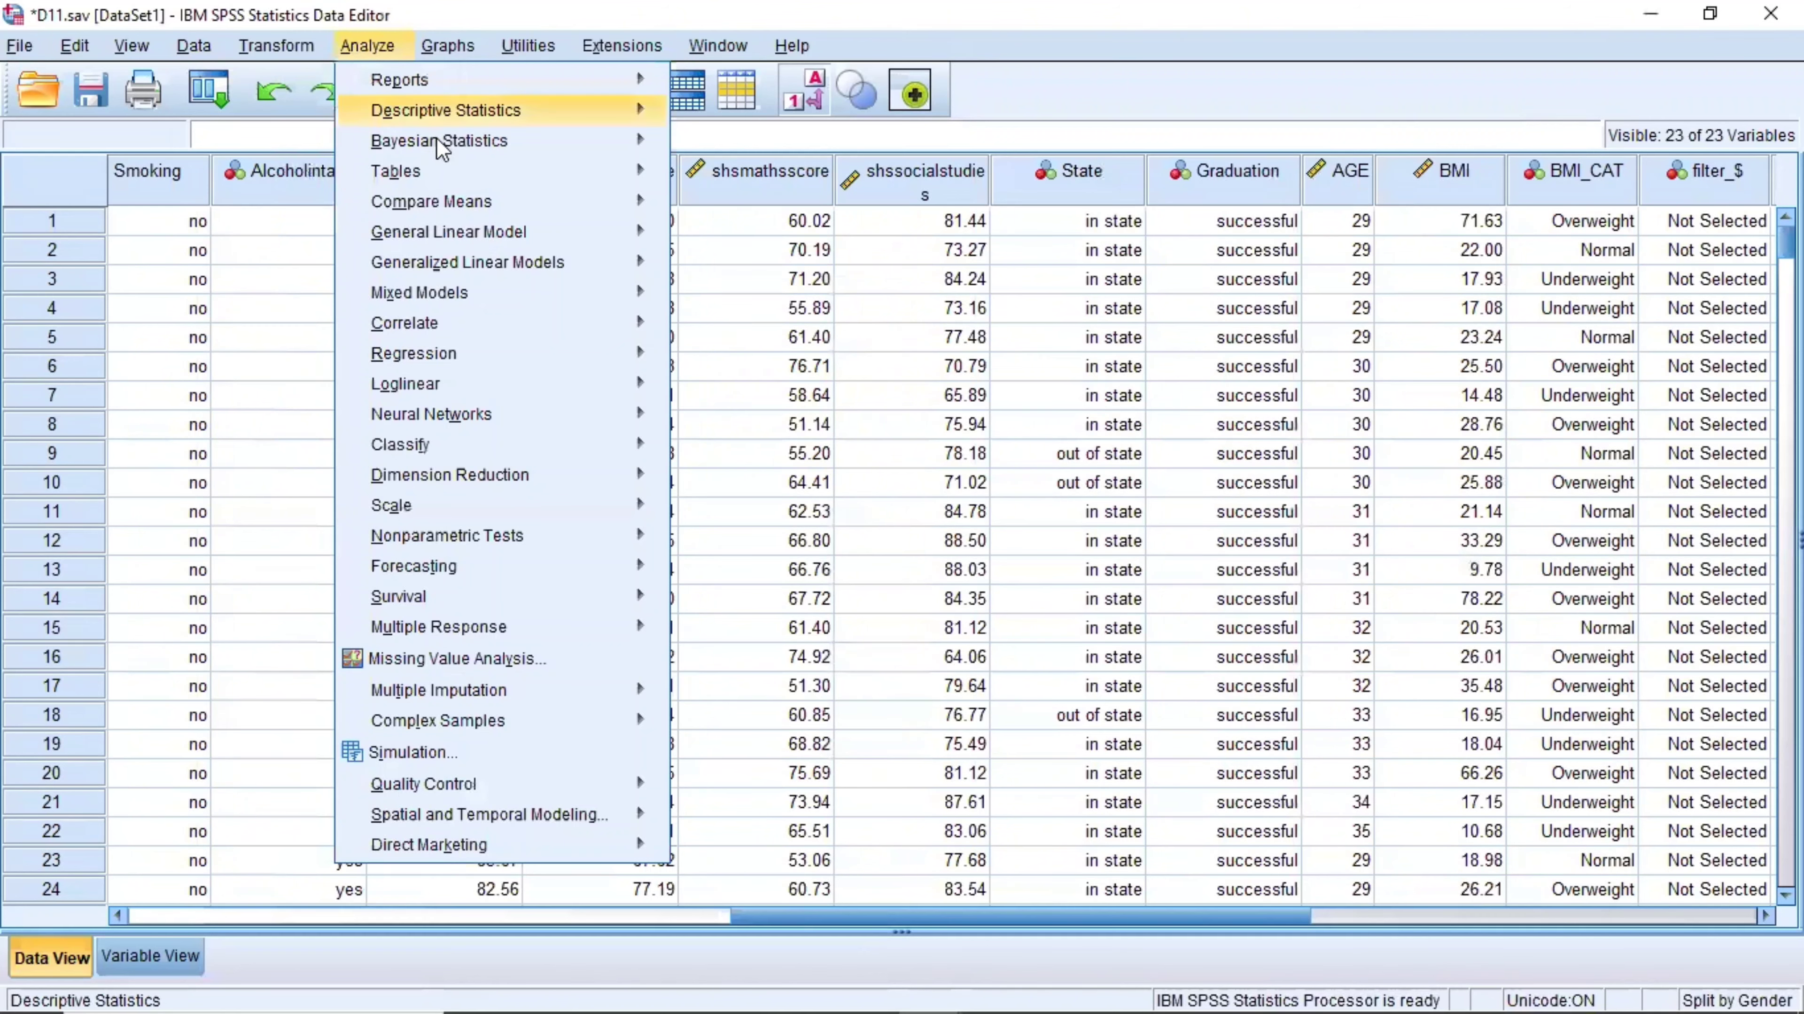
mouse_move(499, 113)
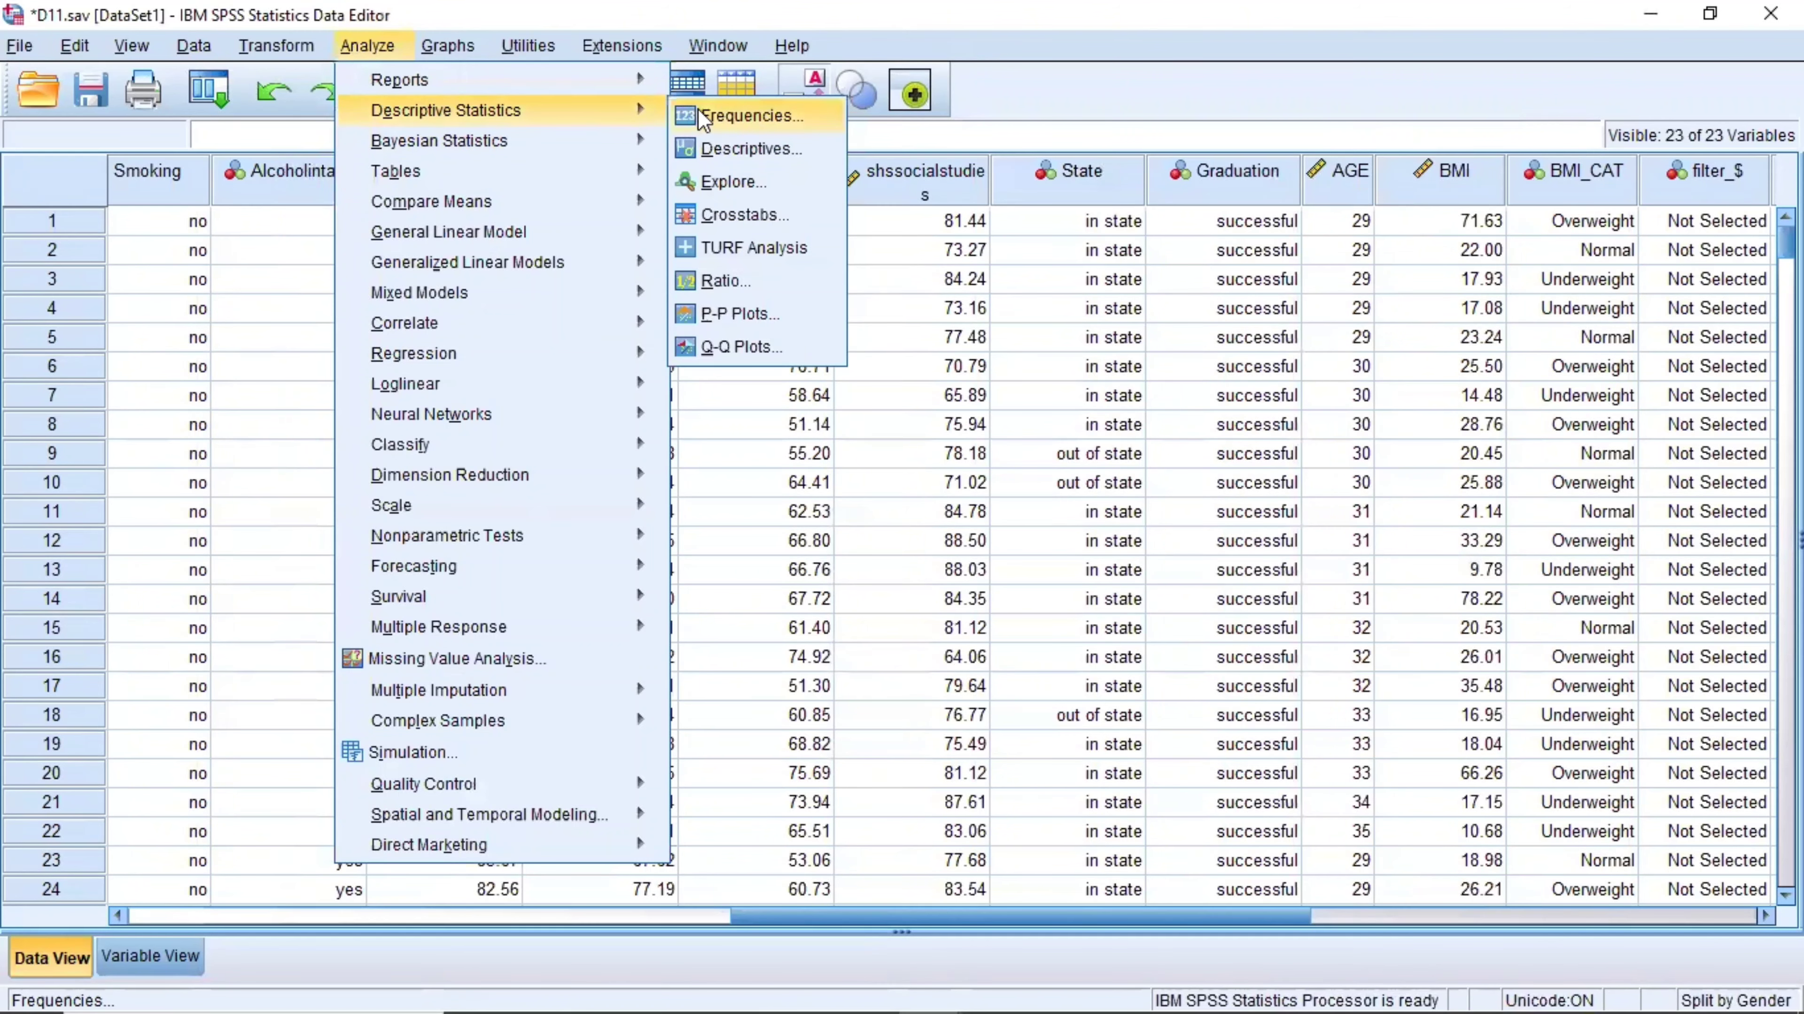
left_click(745, 115)
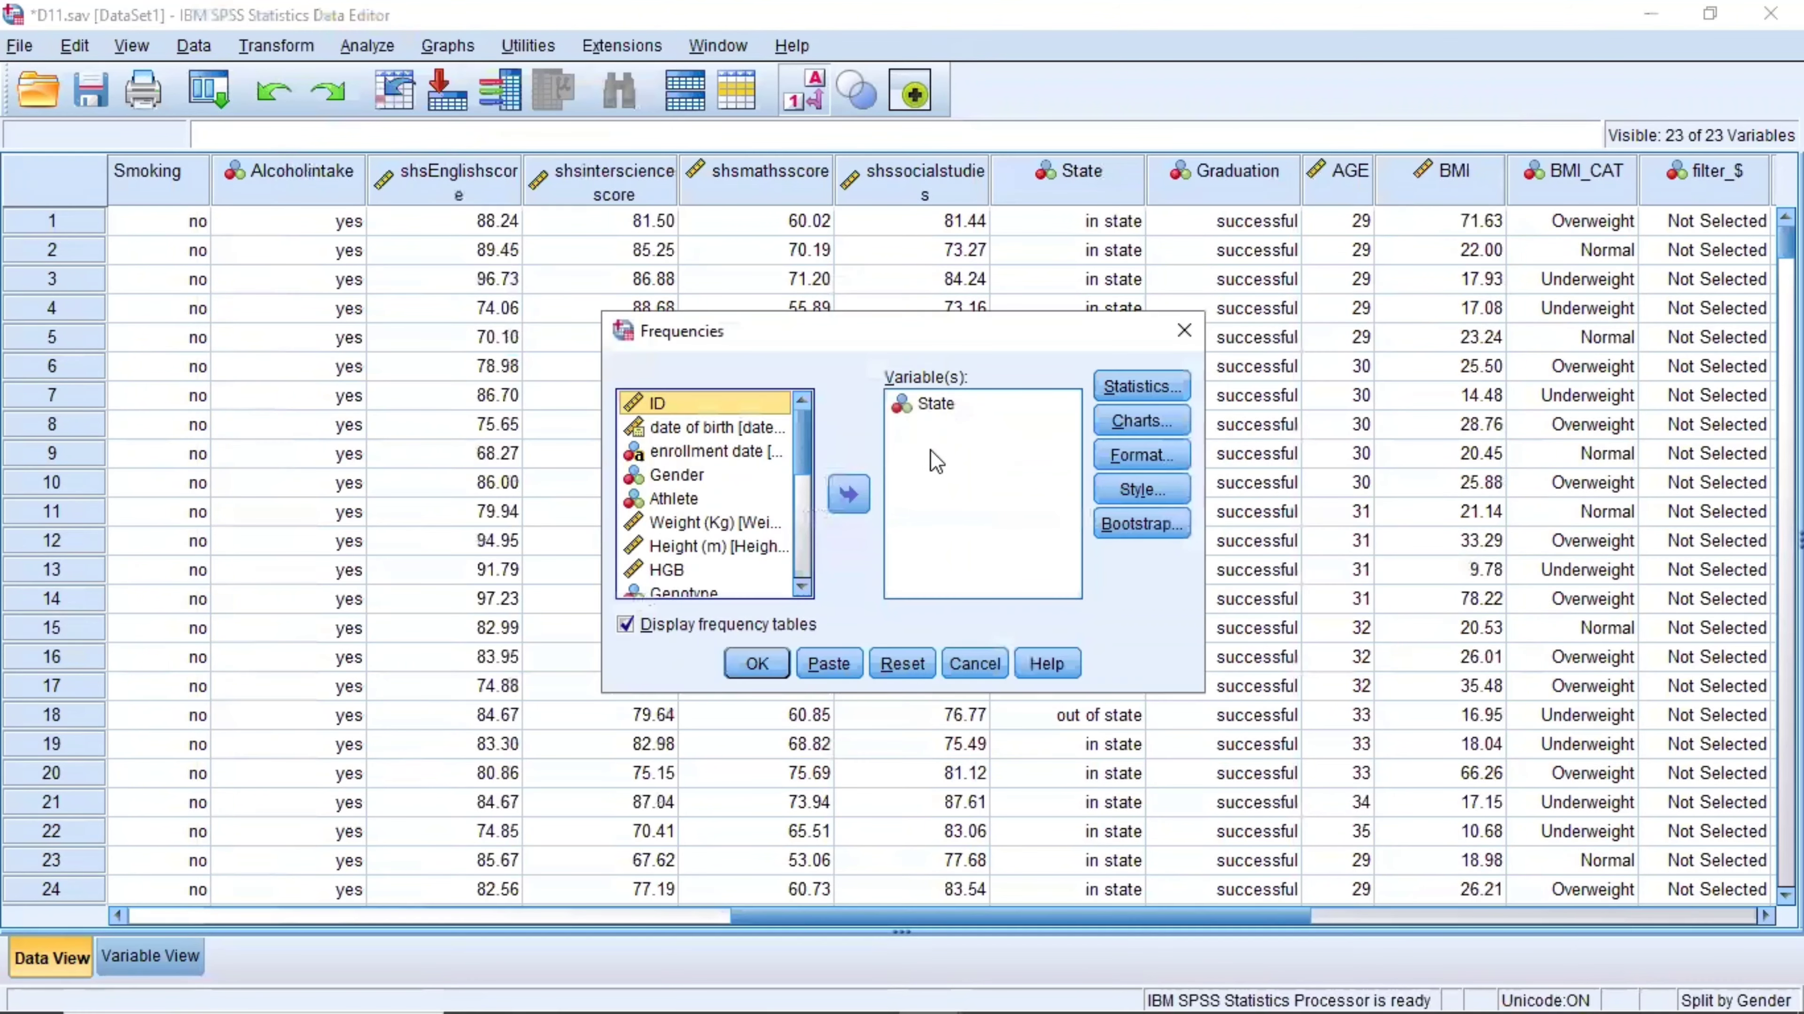
left_click(756, 663)
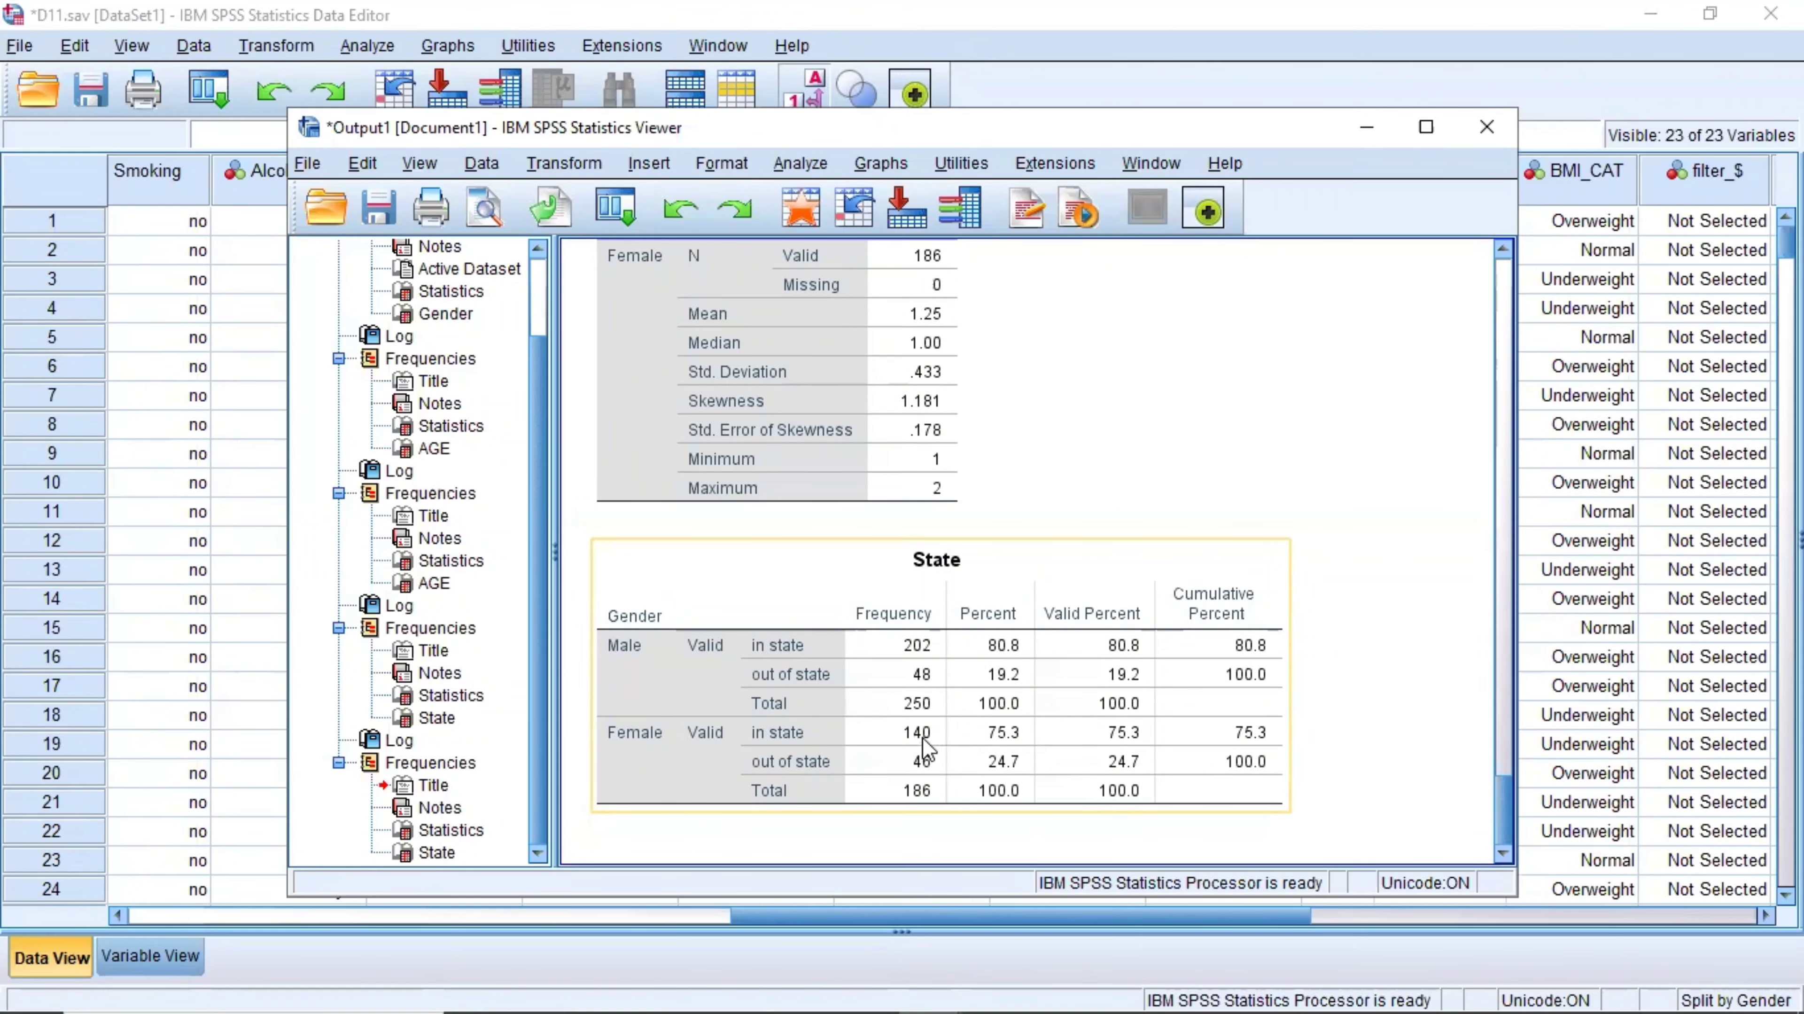
scroll(925, 749, "up", 10)
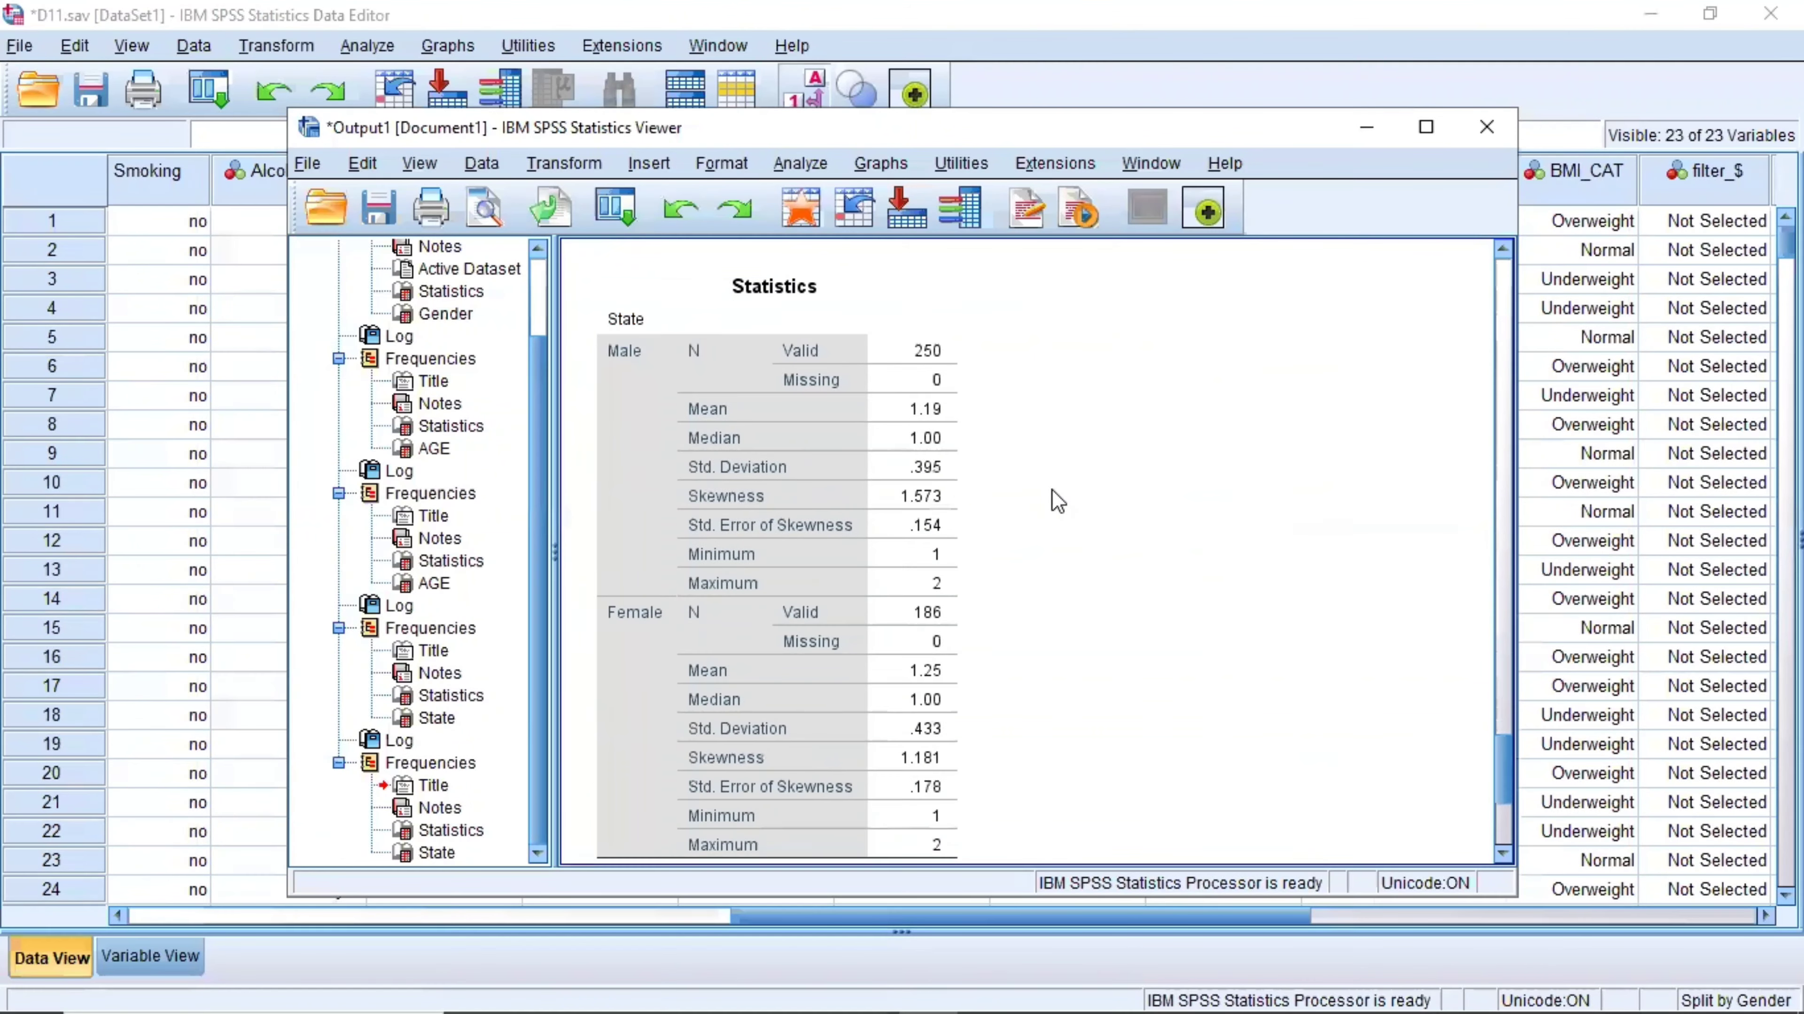
scroll(1268, 301, "down", 5)
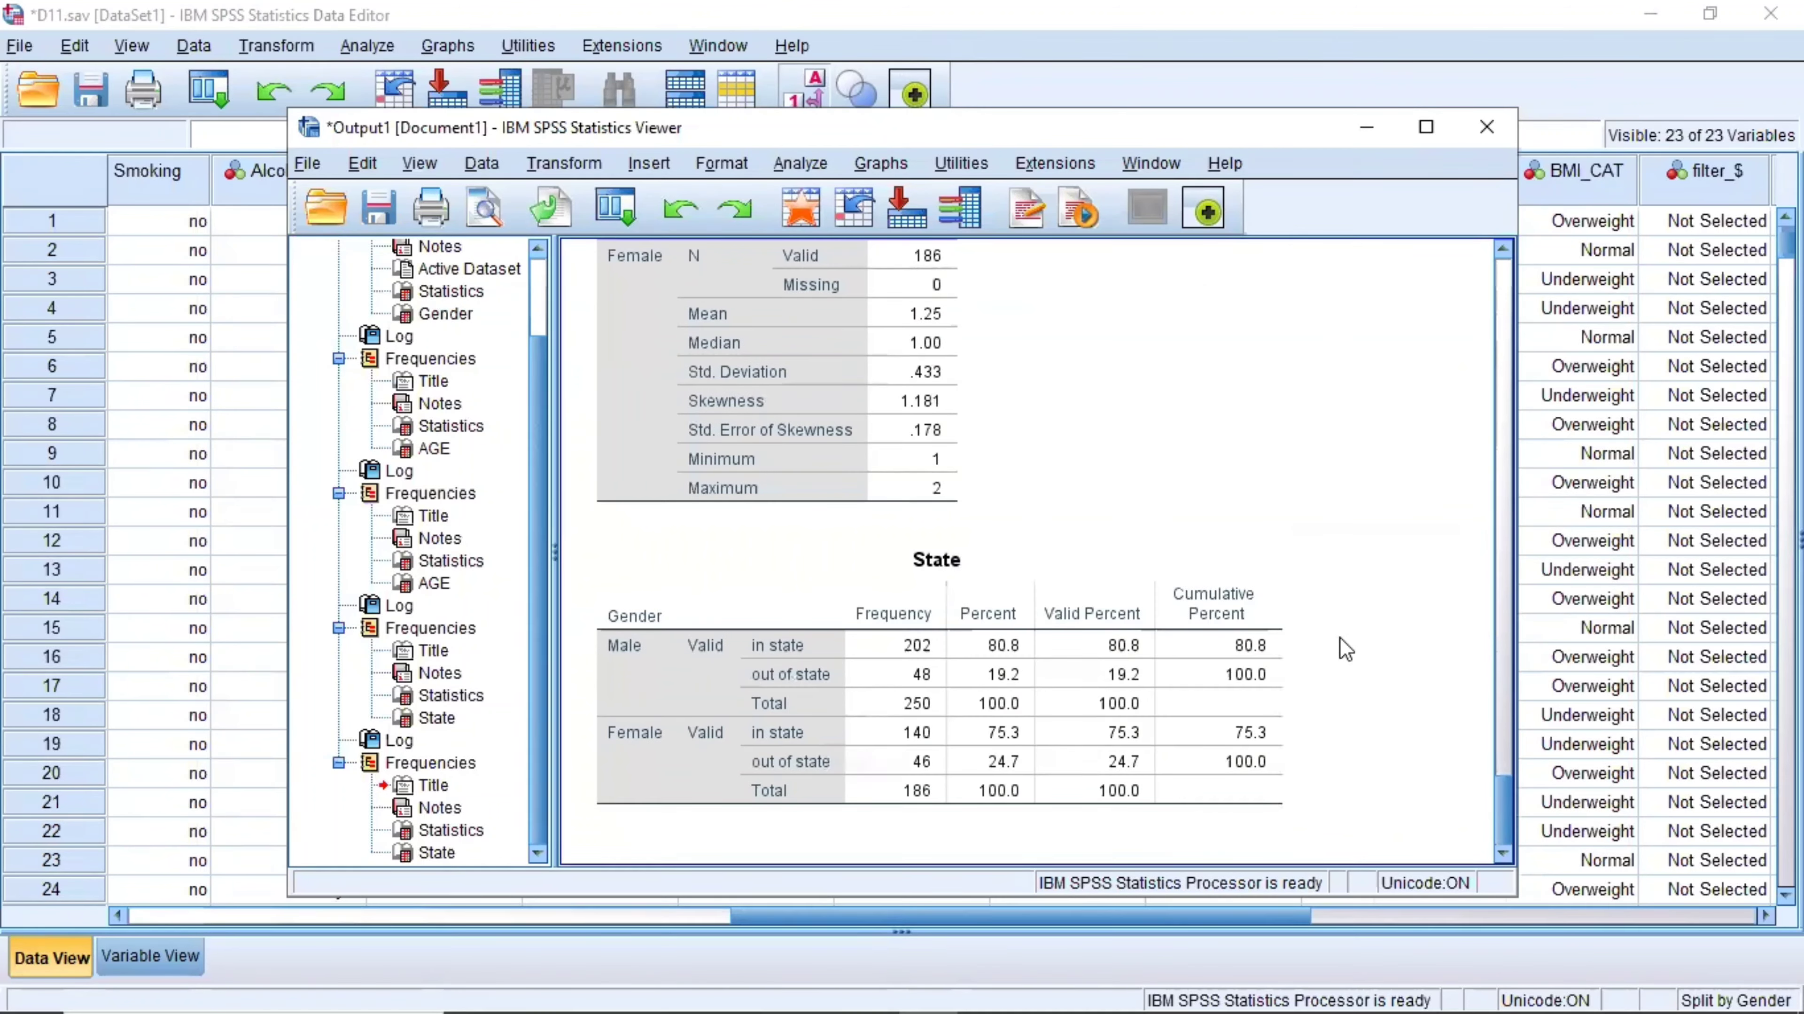
left_click(1366, 127)
Reset Split File and apply it so that all cases are analysed without groups
left_click(193, 46)
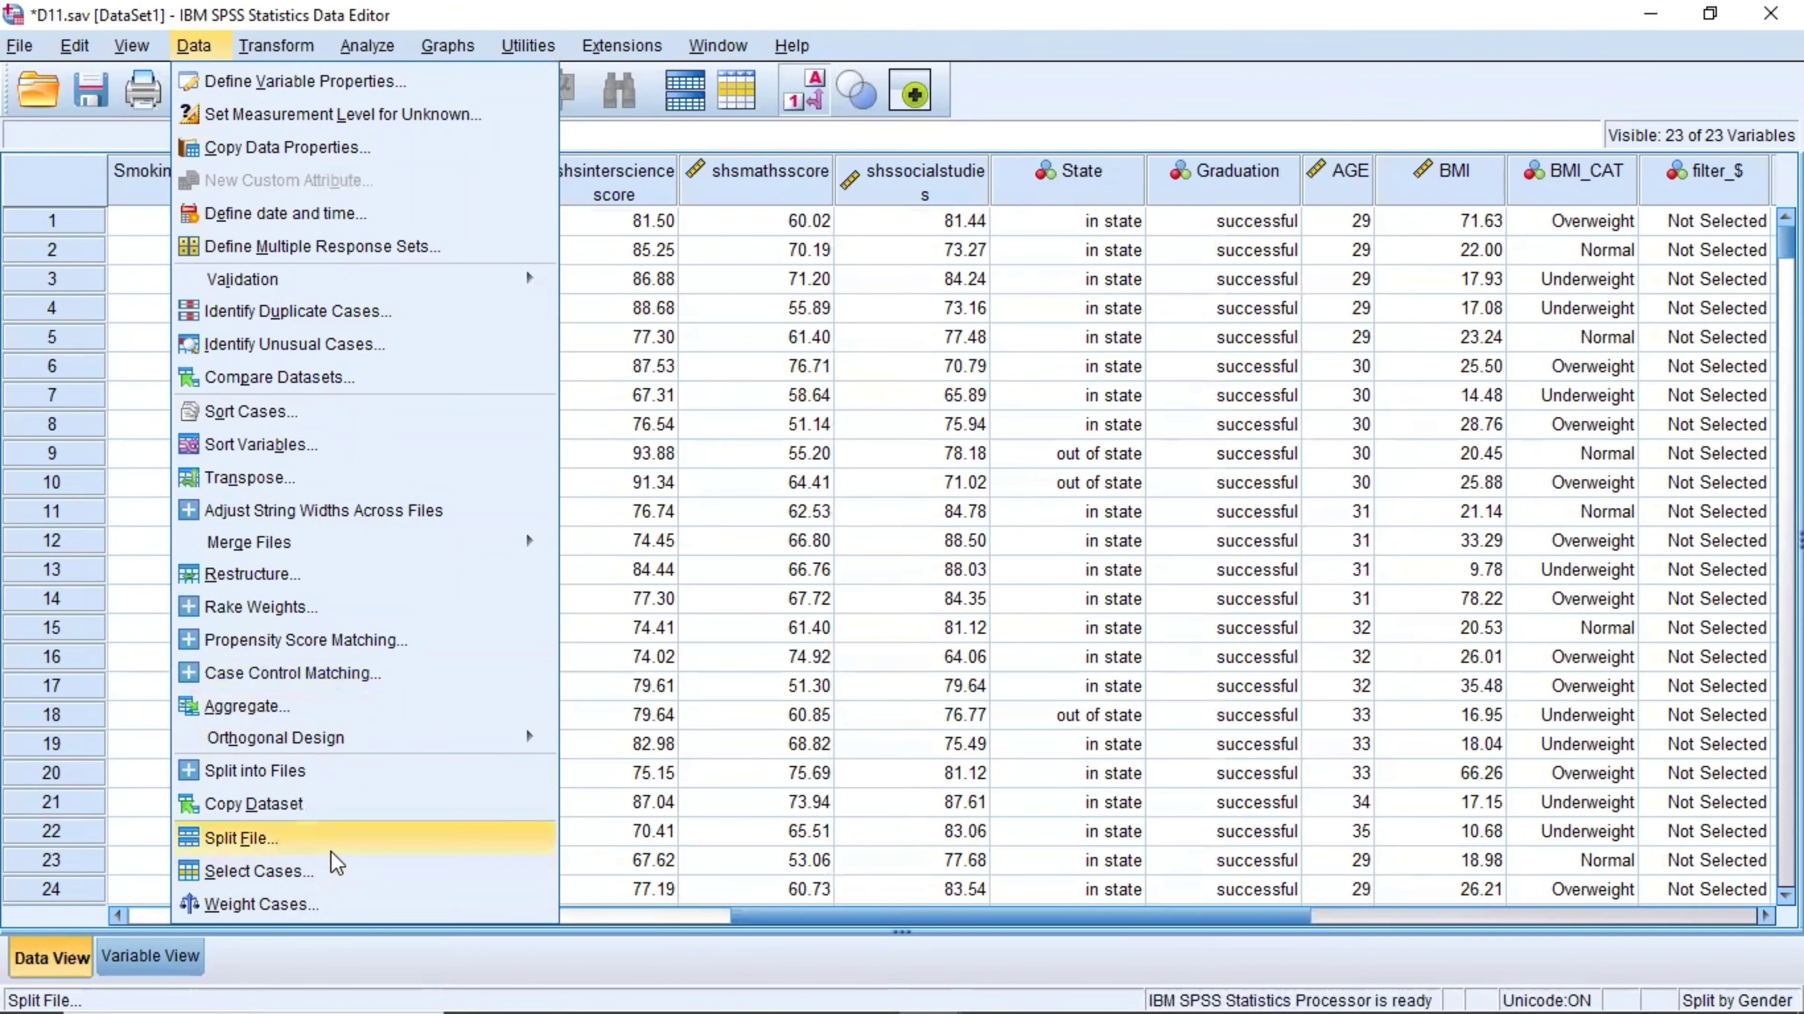
left_click(334, 837)
left_click(901, 695)
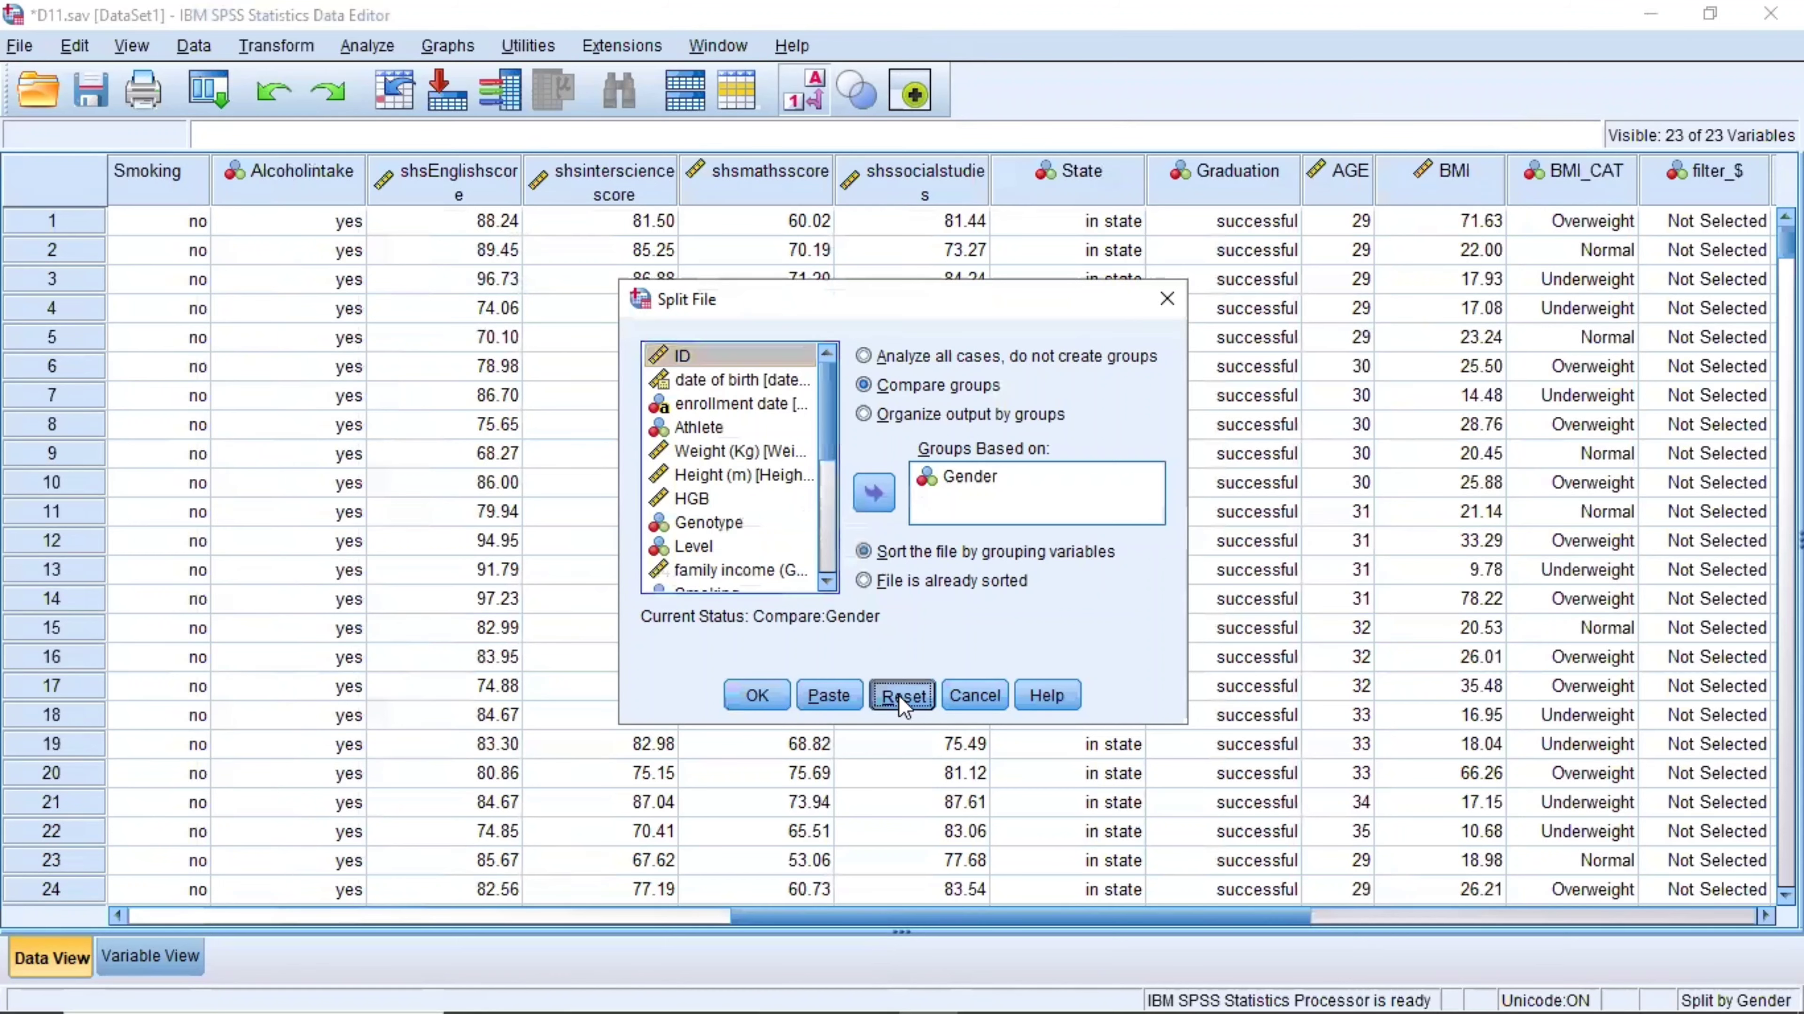
left_click(756, 700)
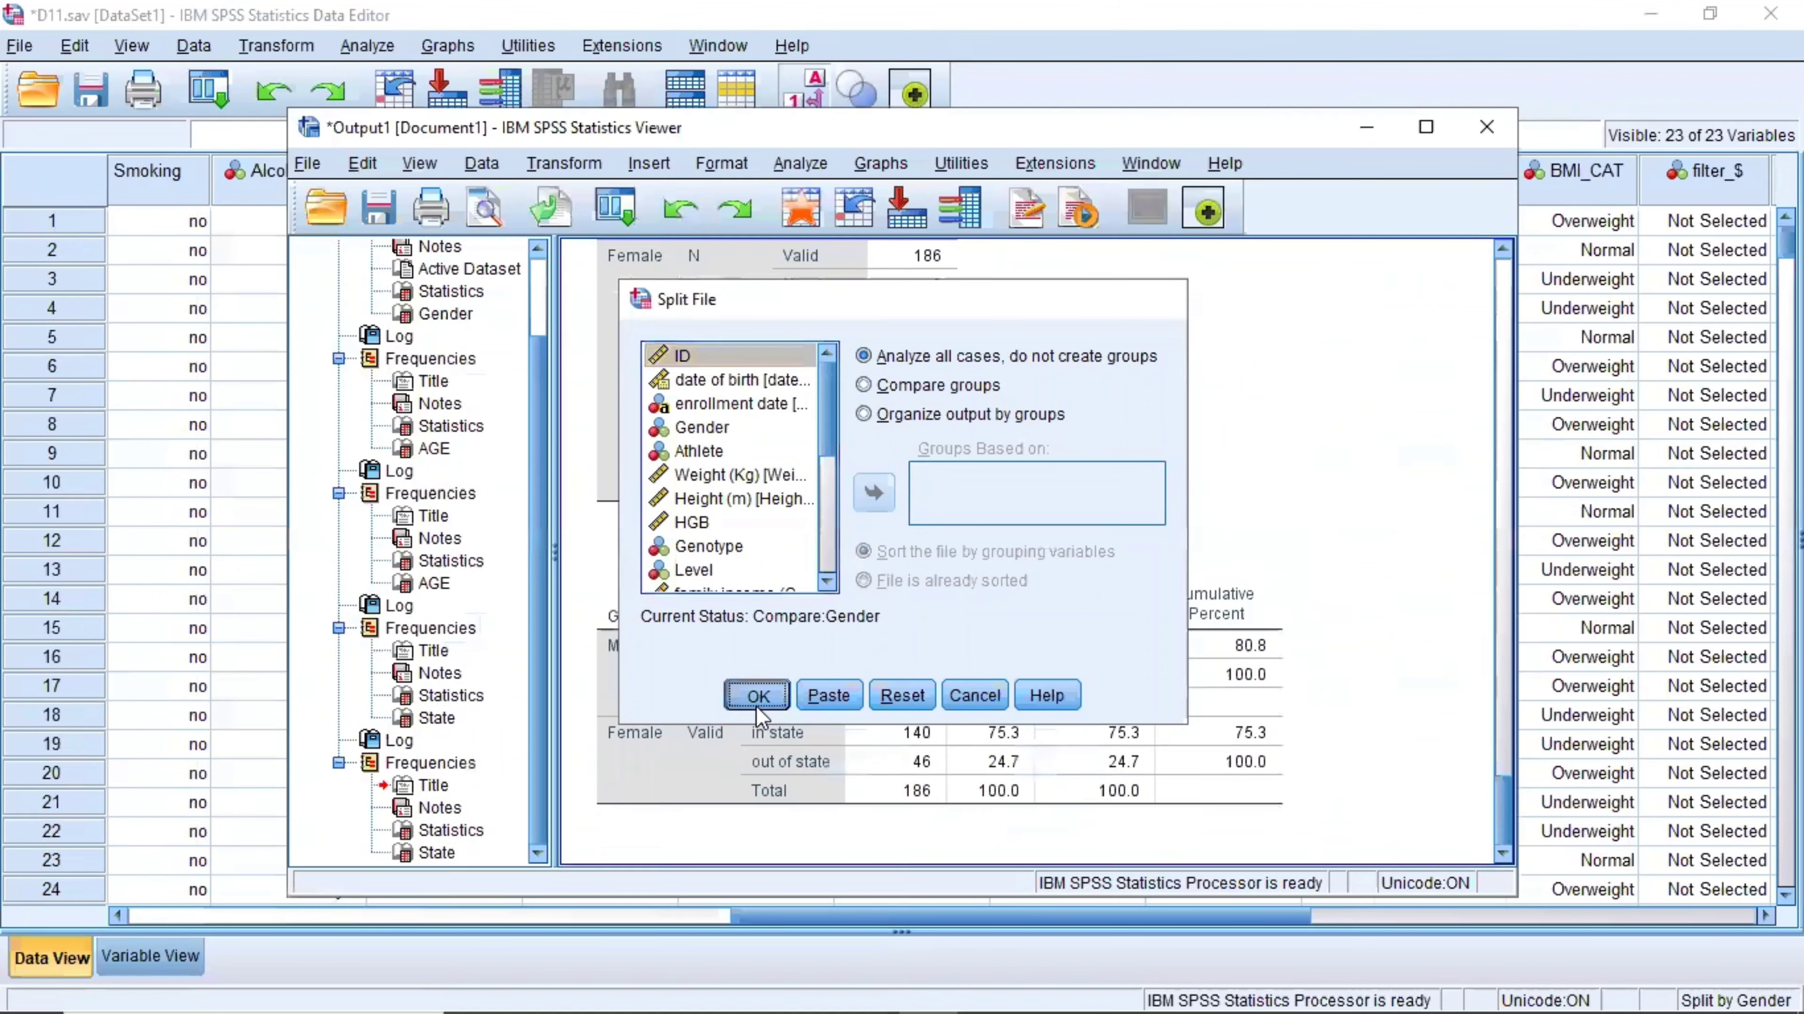
left_click(1368, 128)
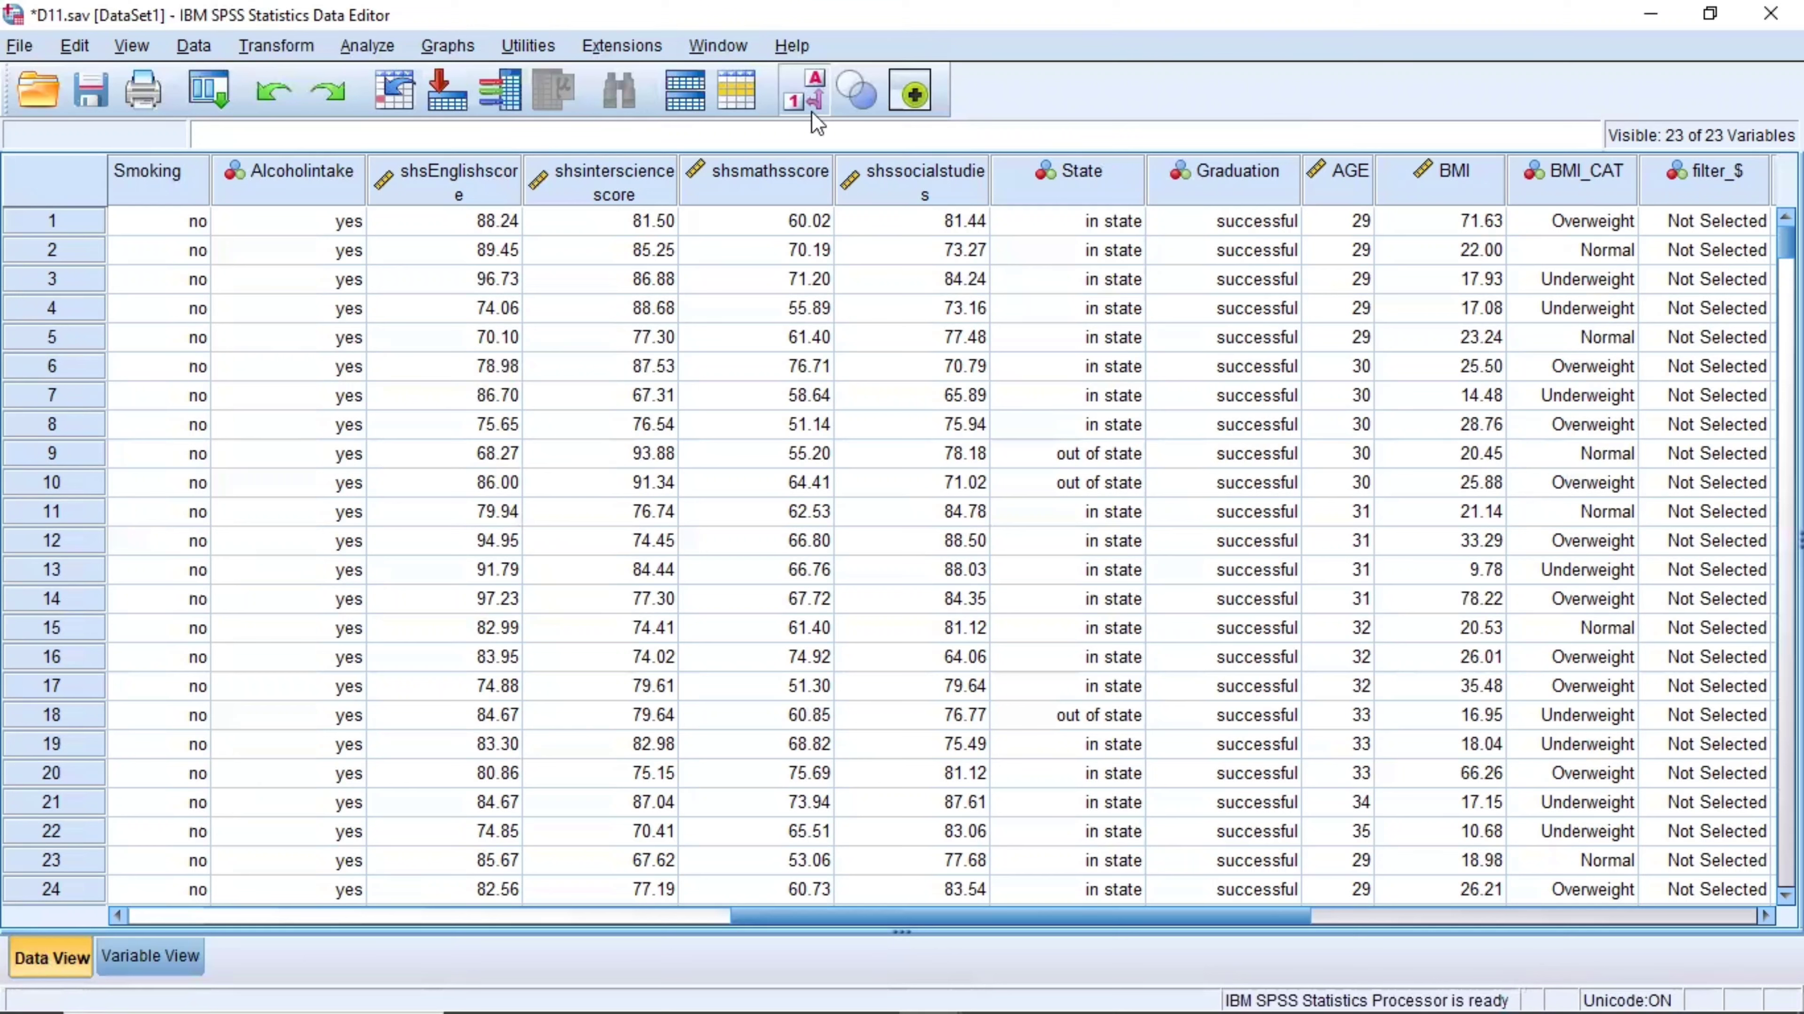
Select only cases that satisfy the condition Gender = 1, filtering out the unselected cases
left_click(731, 103)
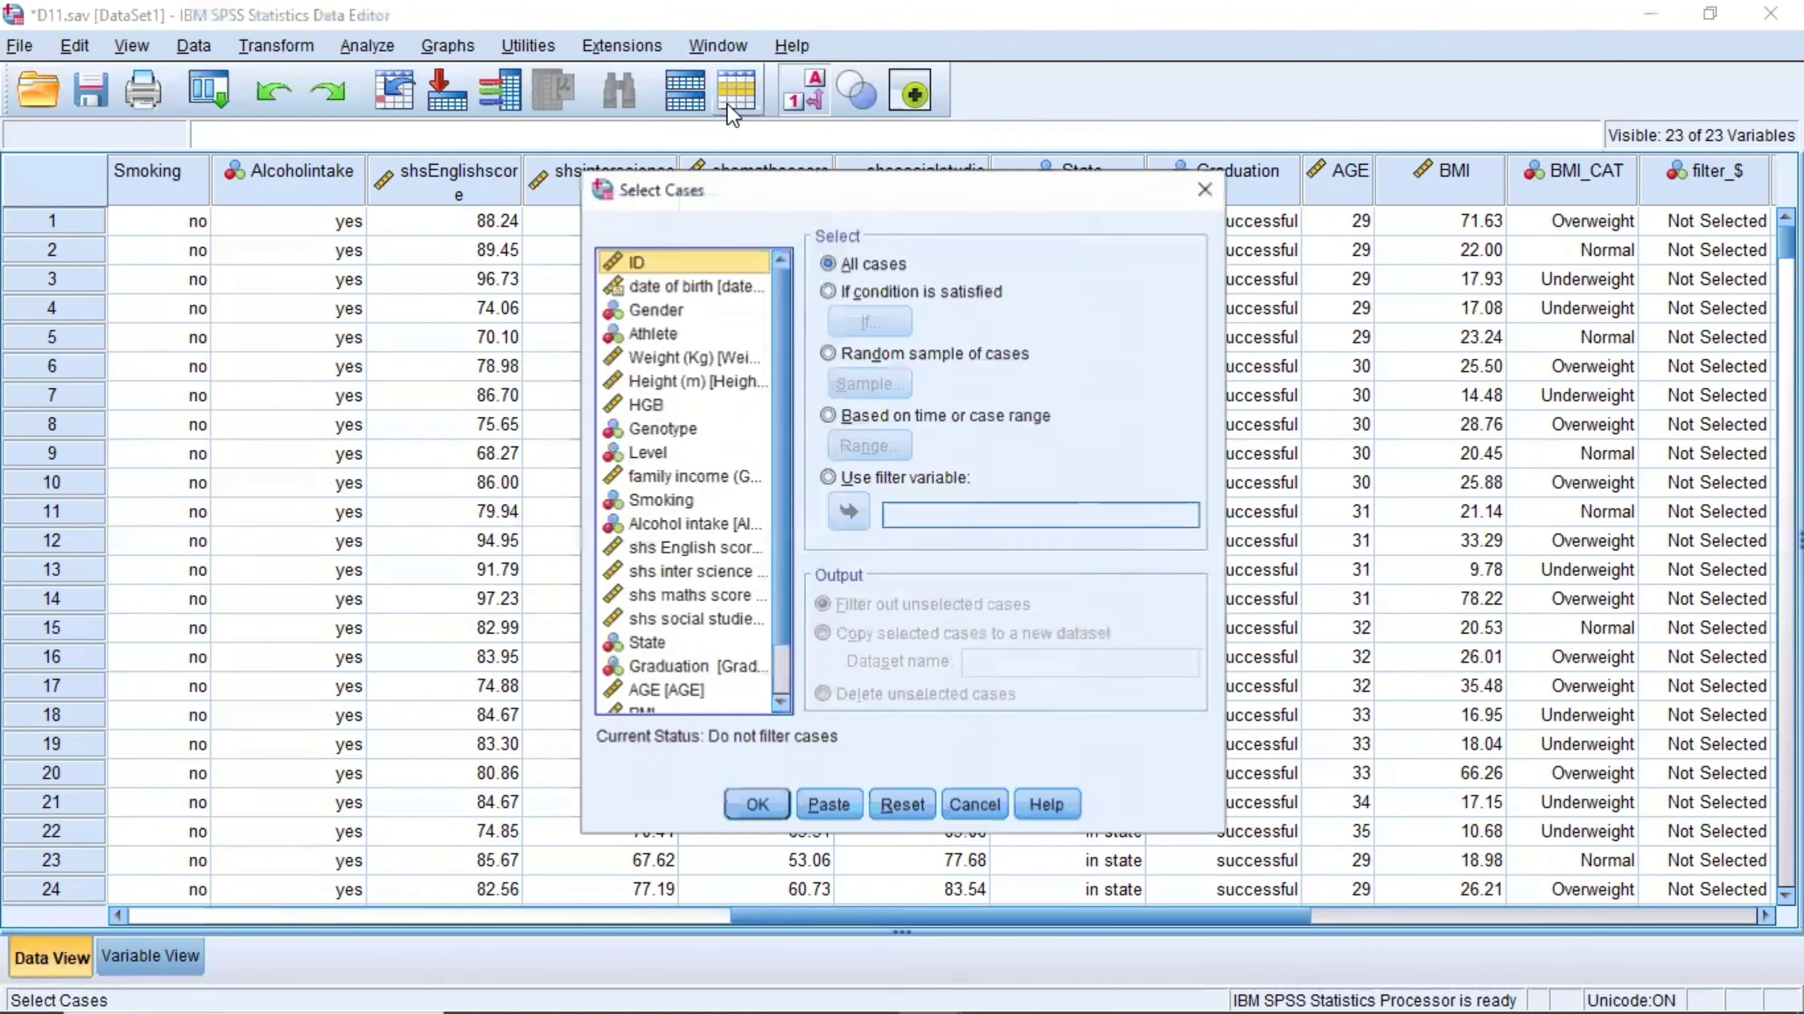
left_click(830, 291)
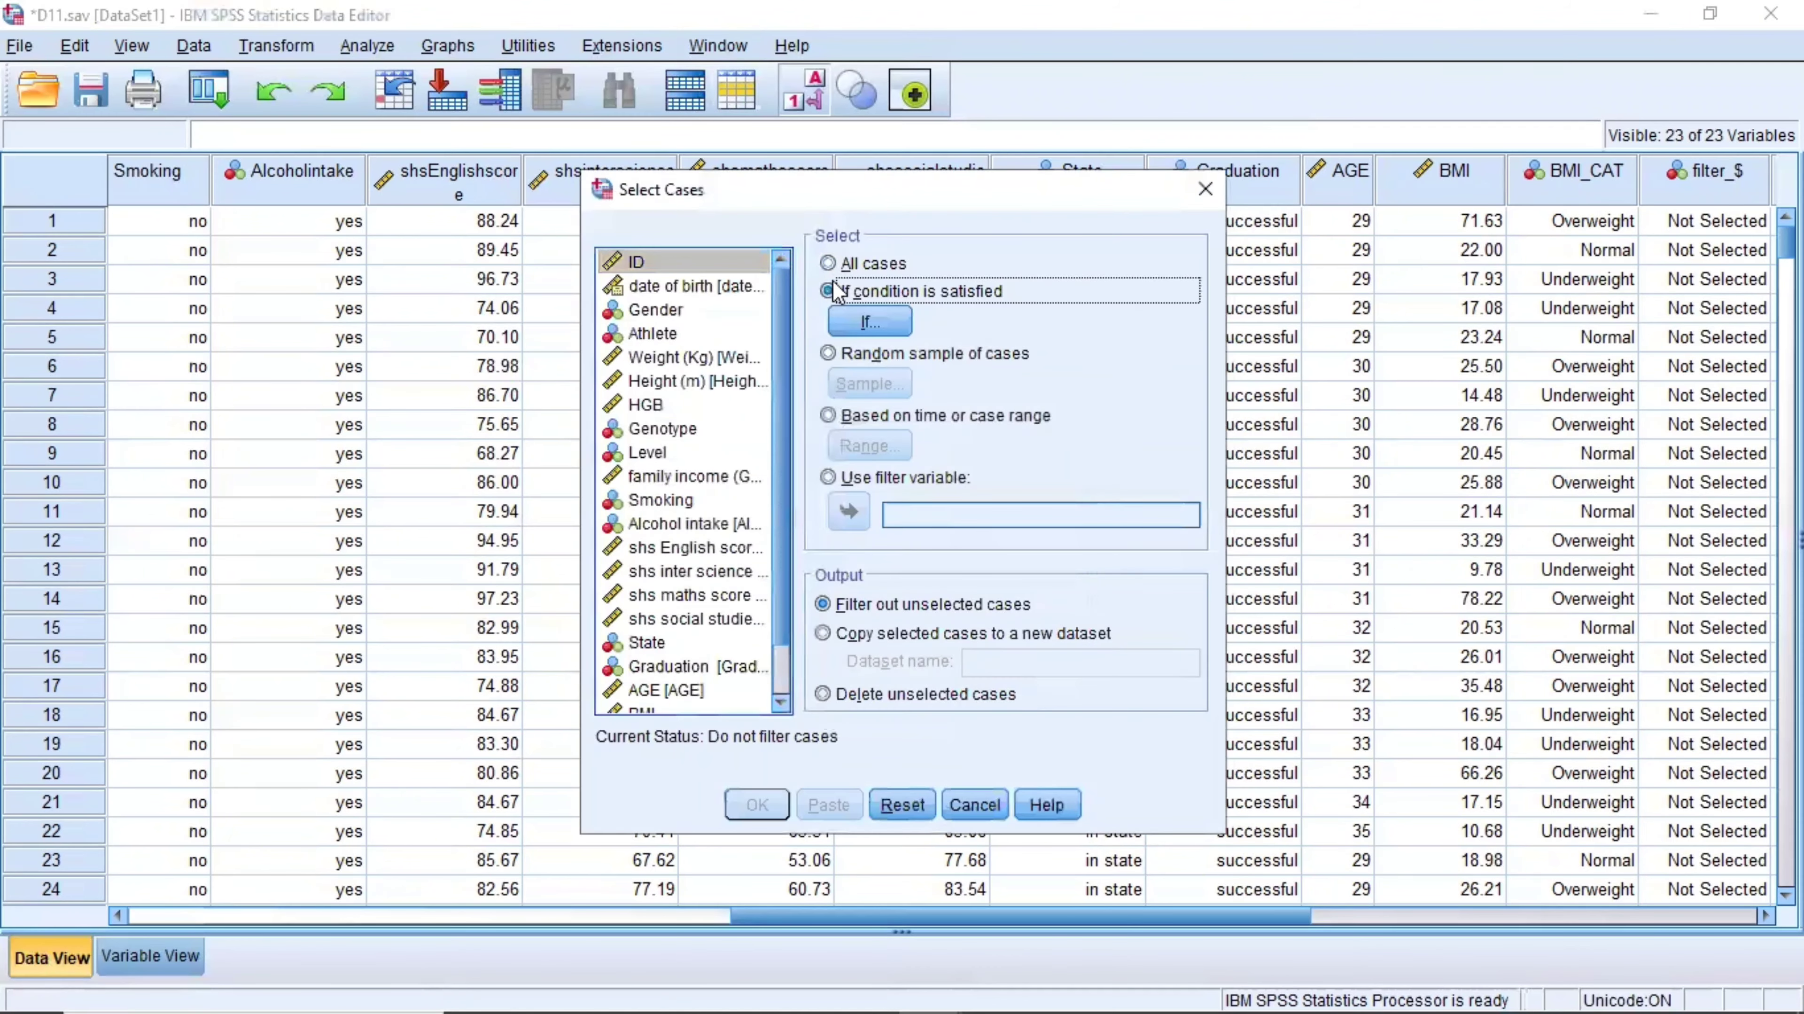
left_click(864, 323)
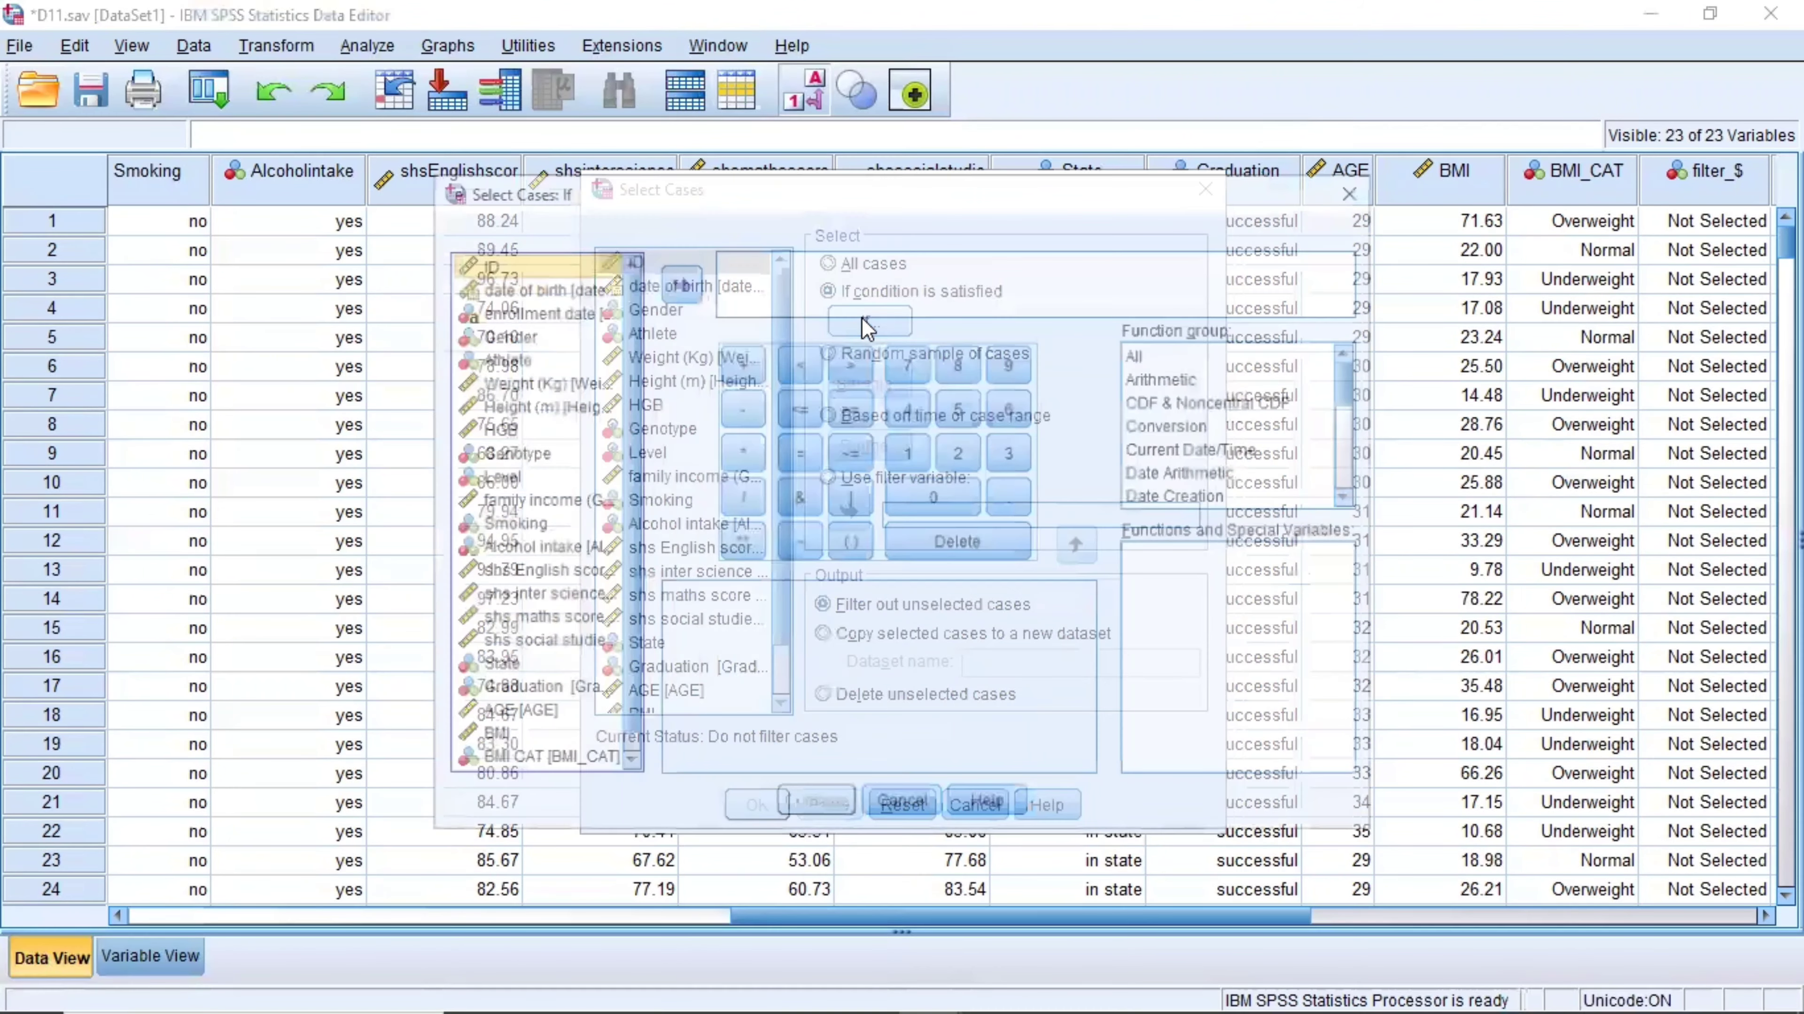
mouse_move(631, 358)
left_mouse_down()
mouse_move(629, 379)
mouse_move(625, 336)
left_mouse_up()
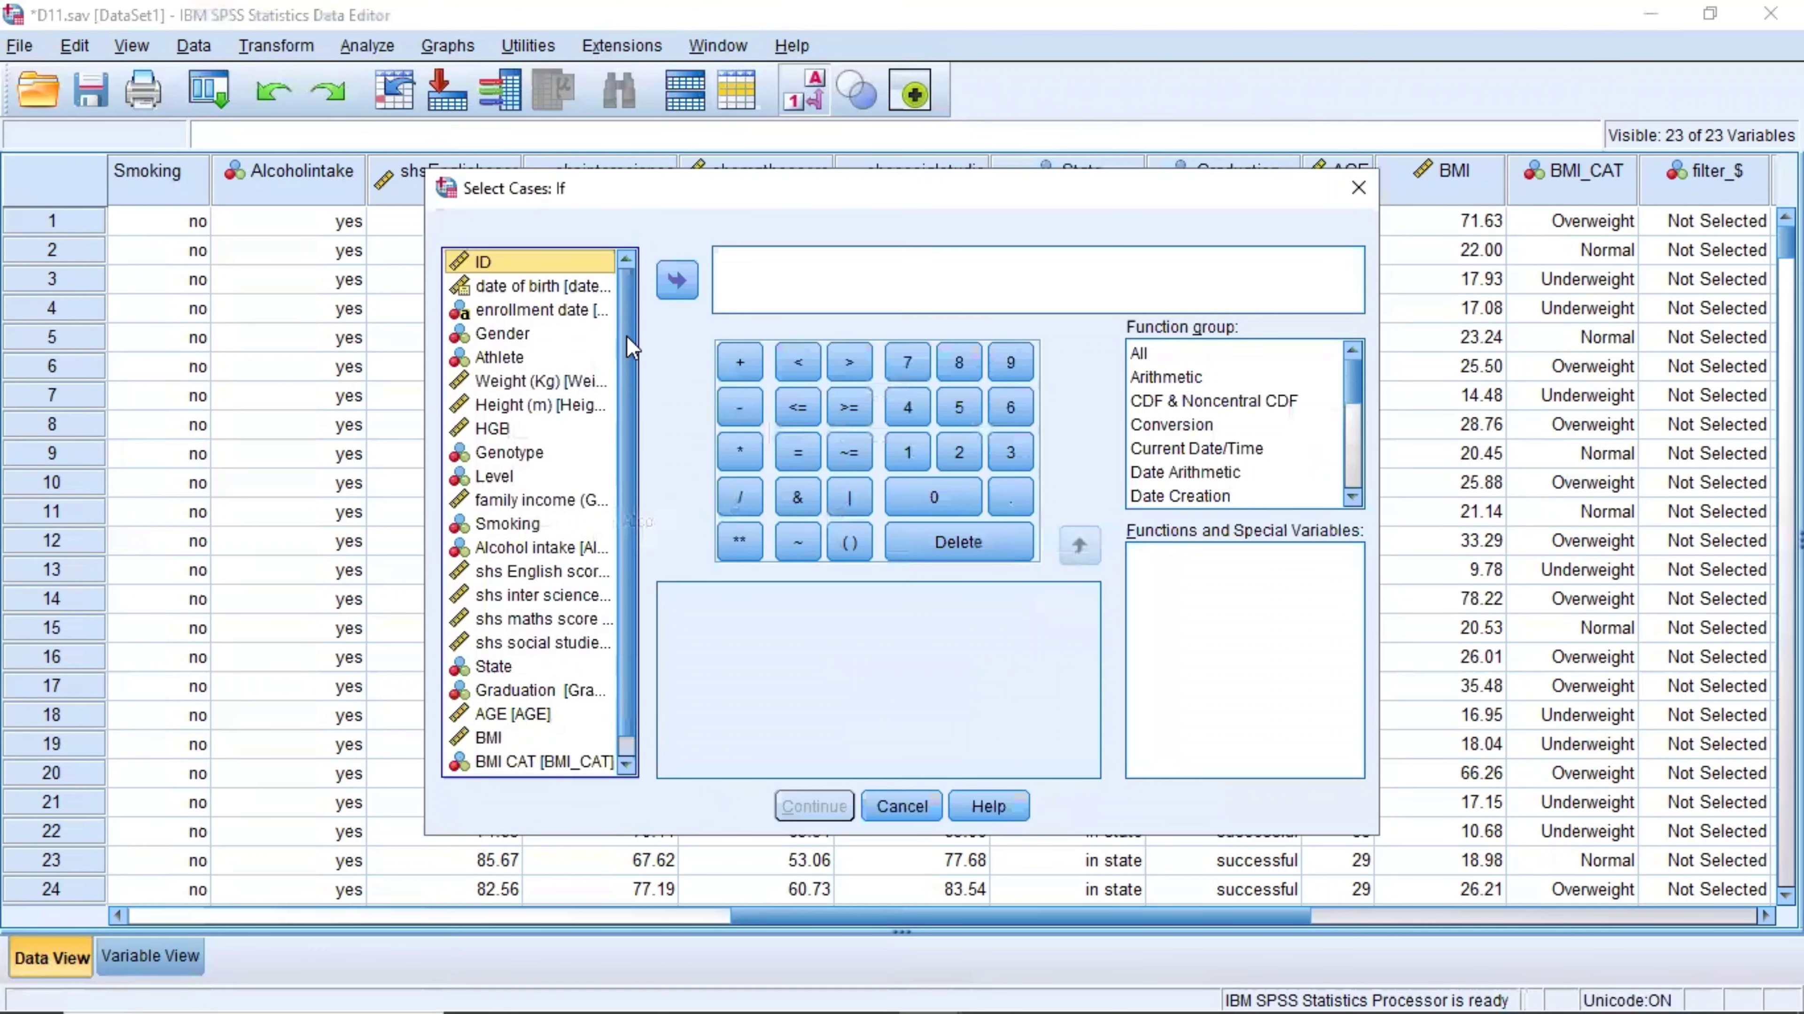
left_click(497, 334)
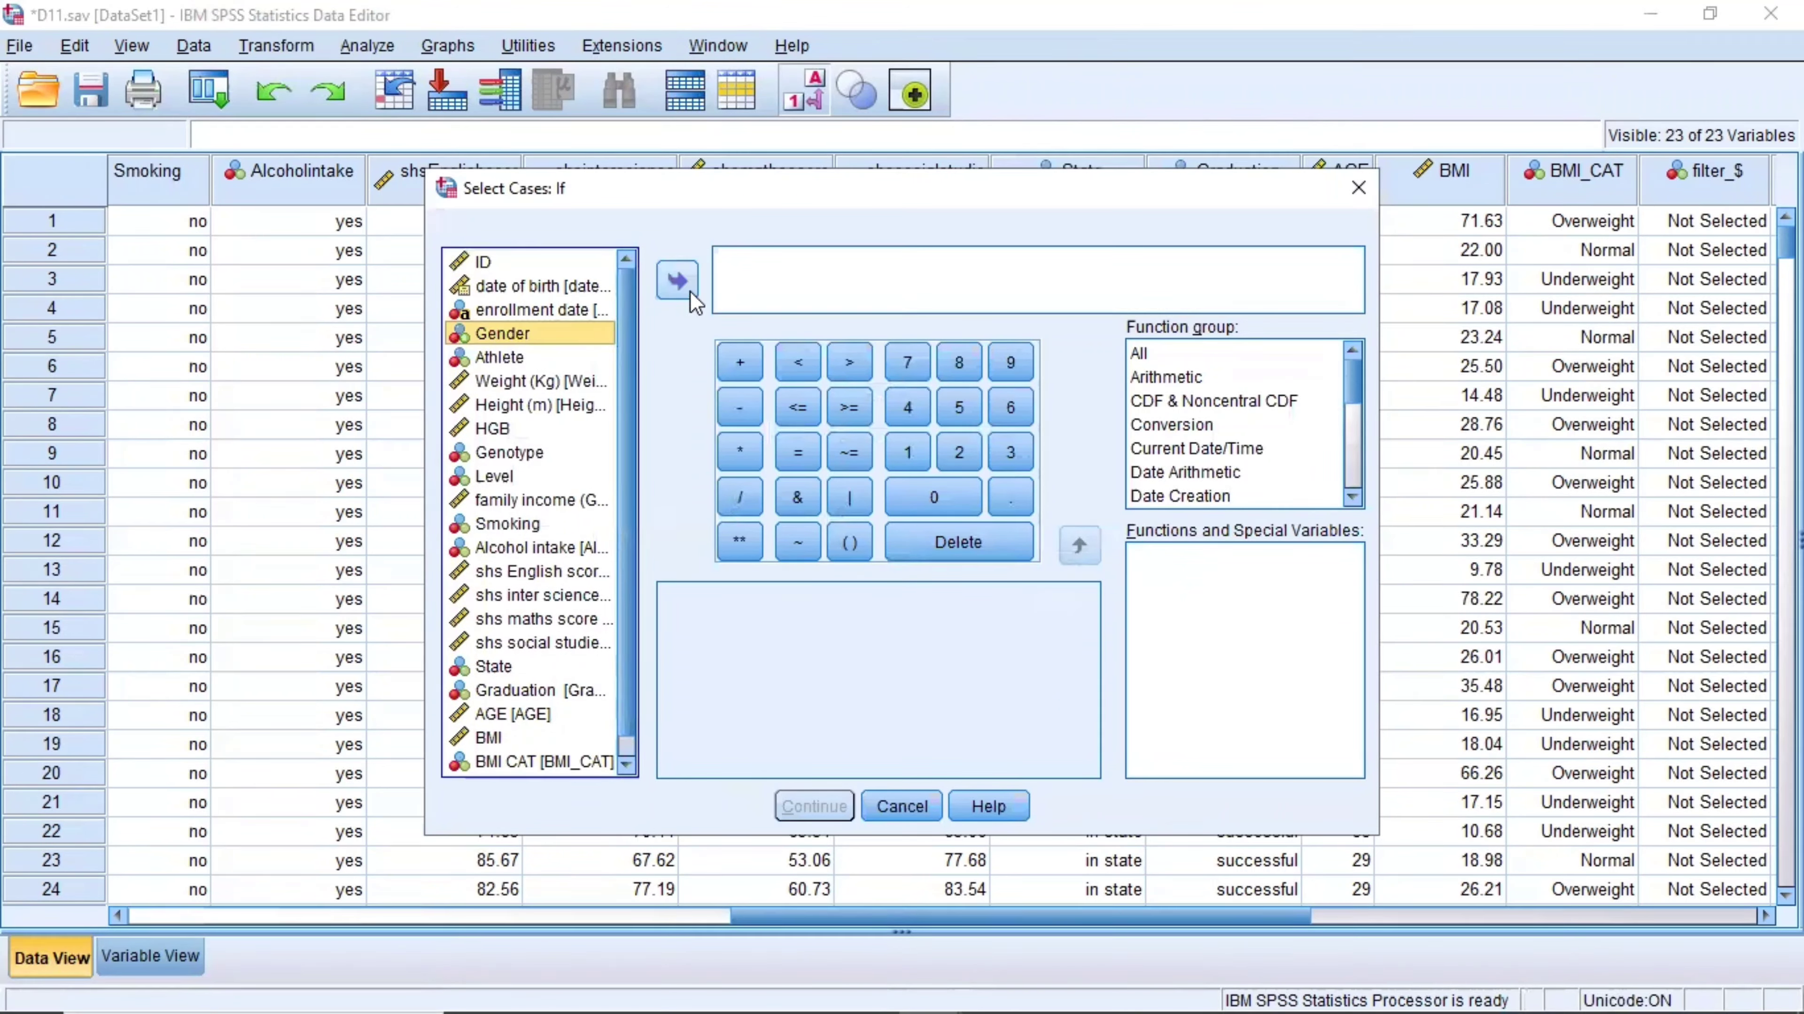
left_click(677, 279)
left_click(802, 458)
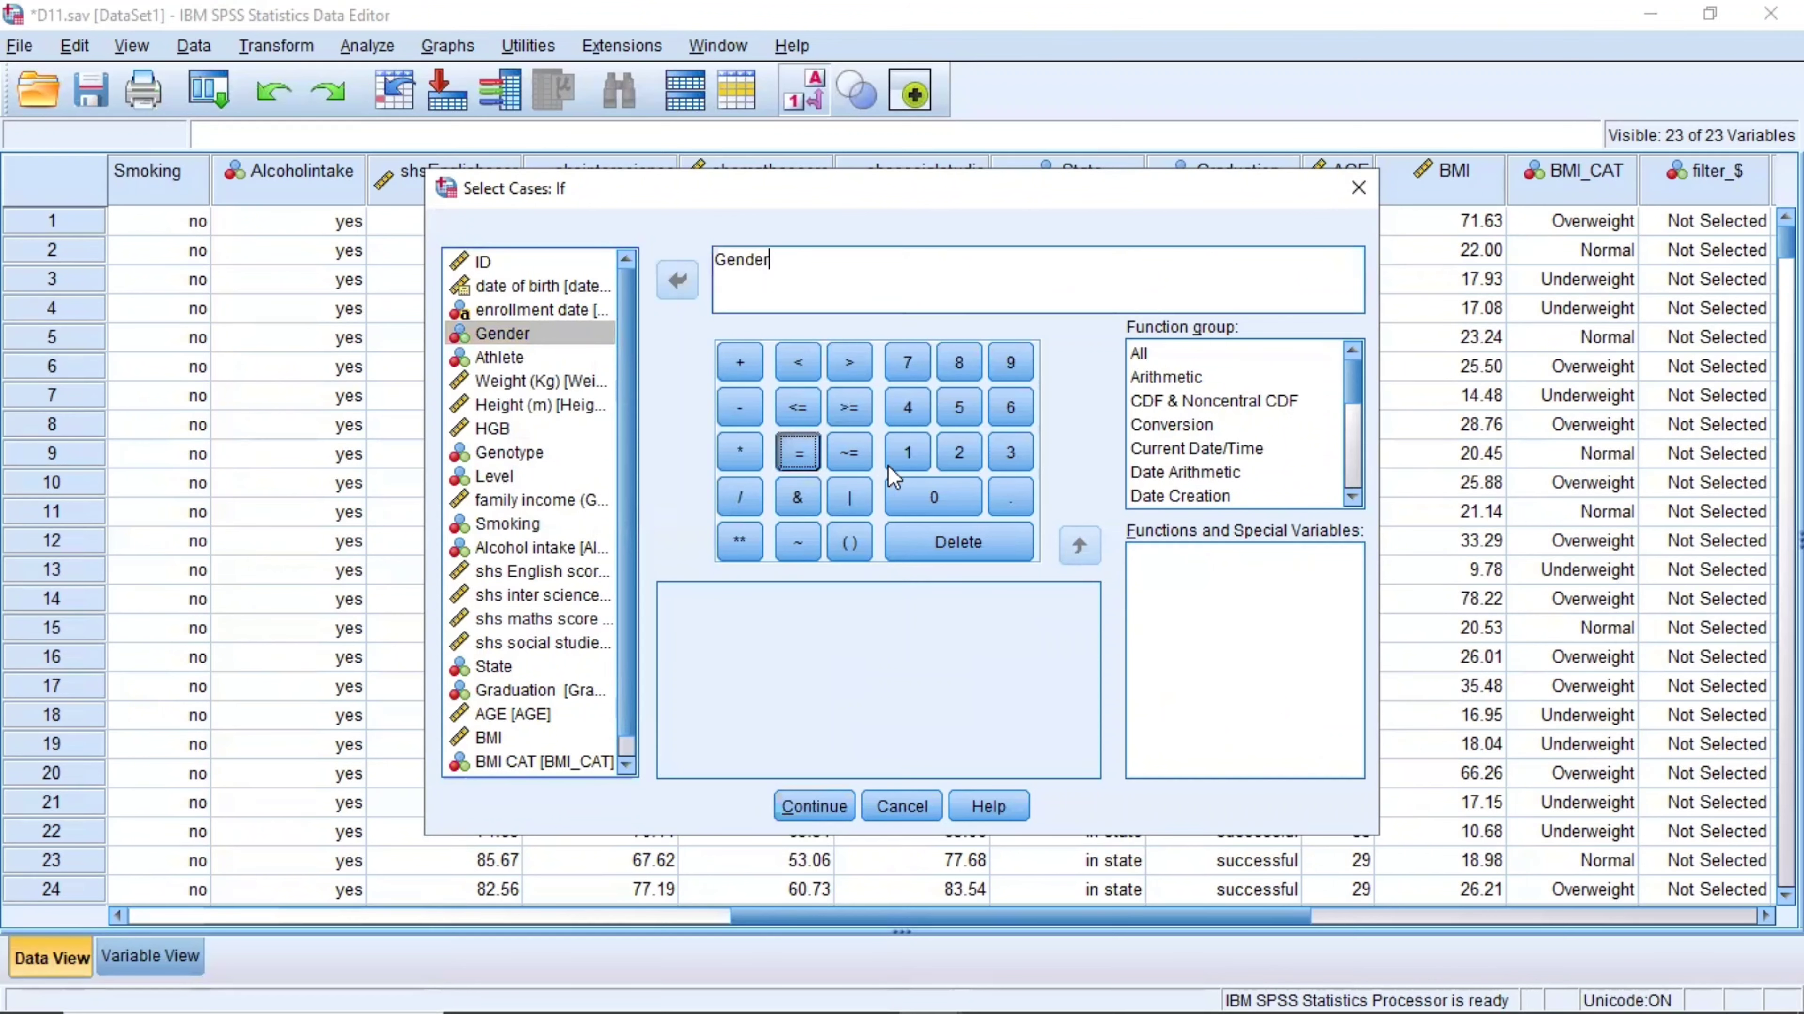
left_click(911, 459)
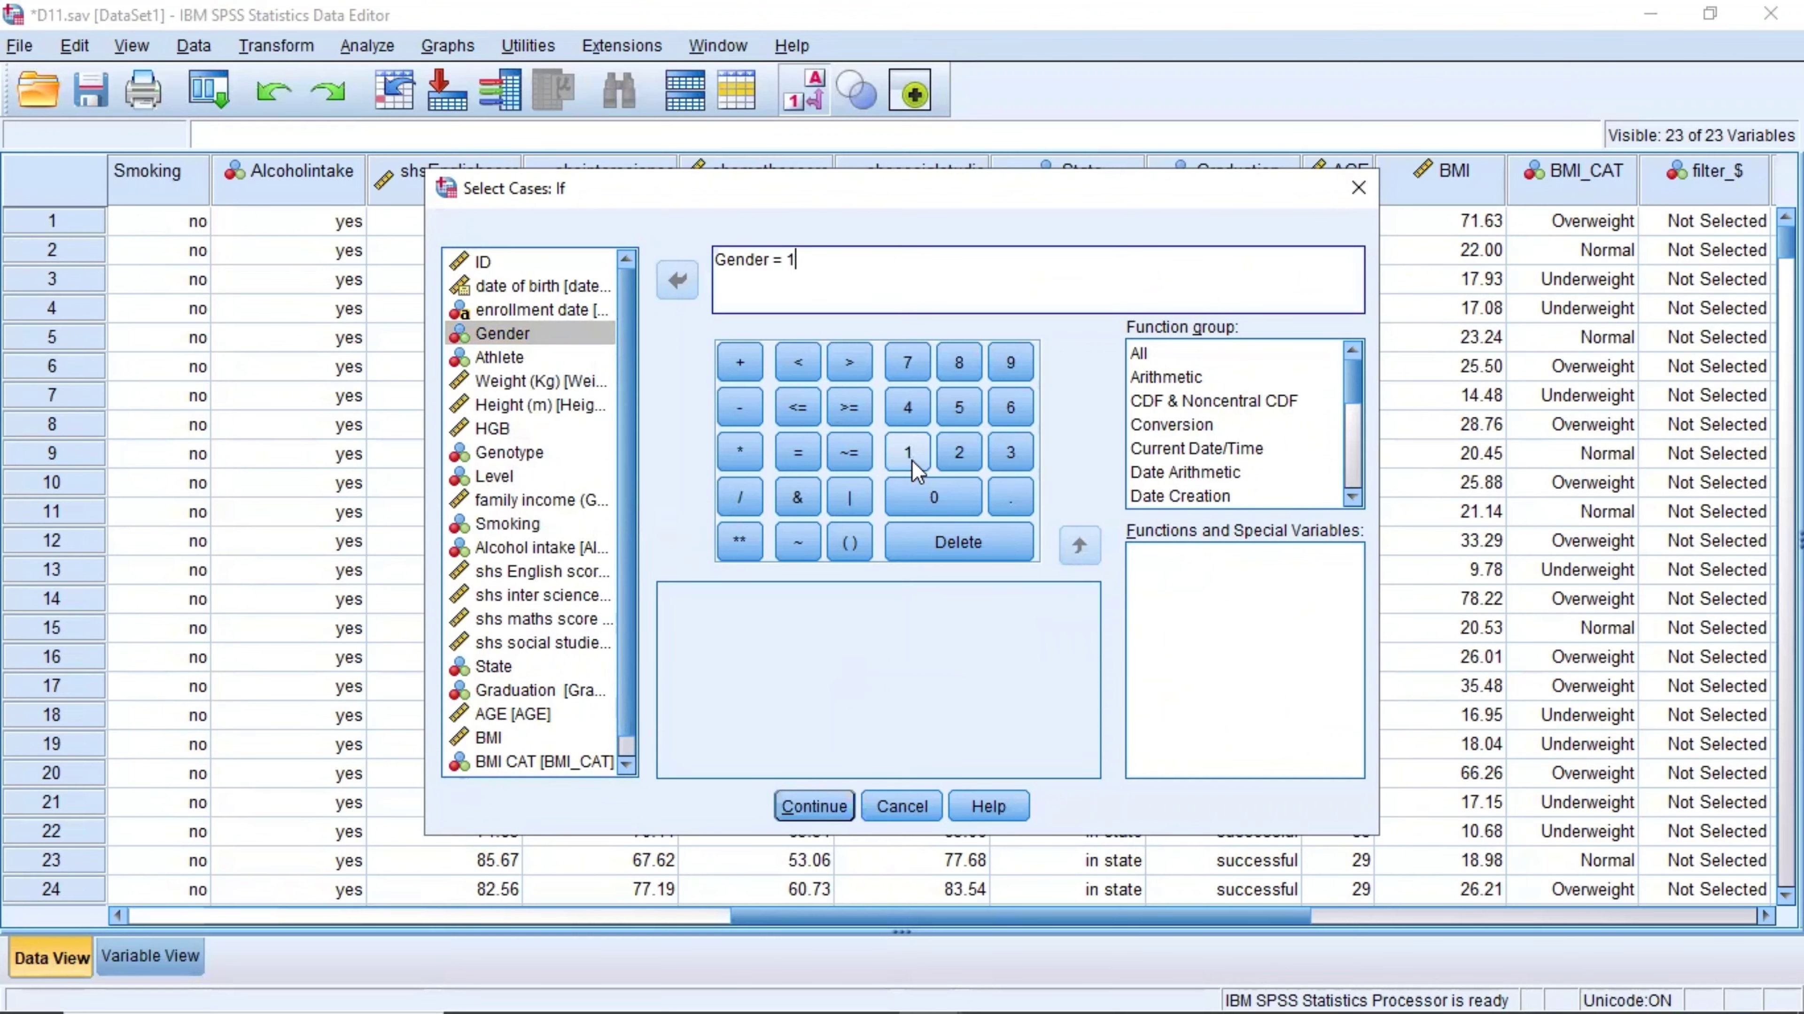
left_click(809, 806)
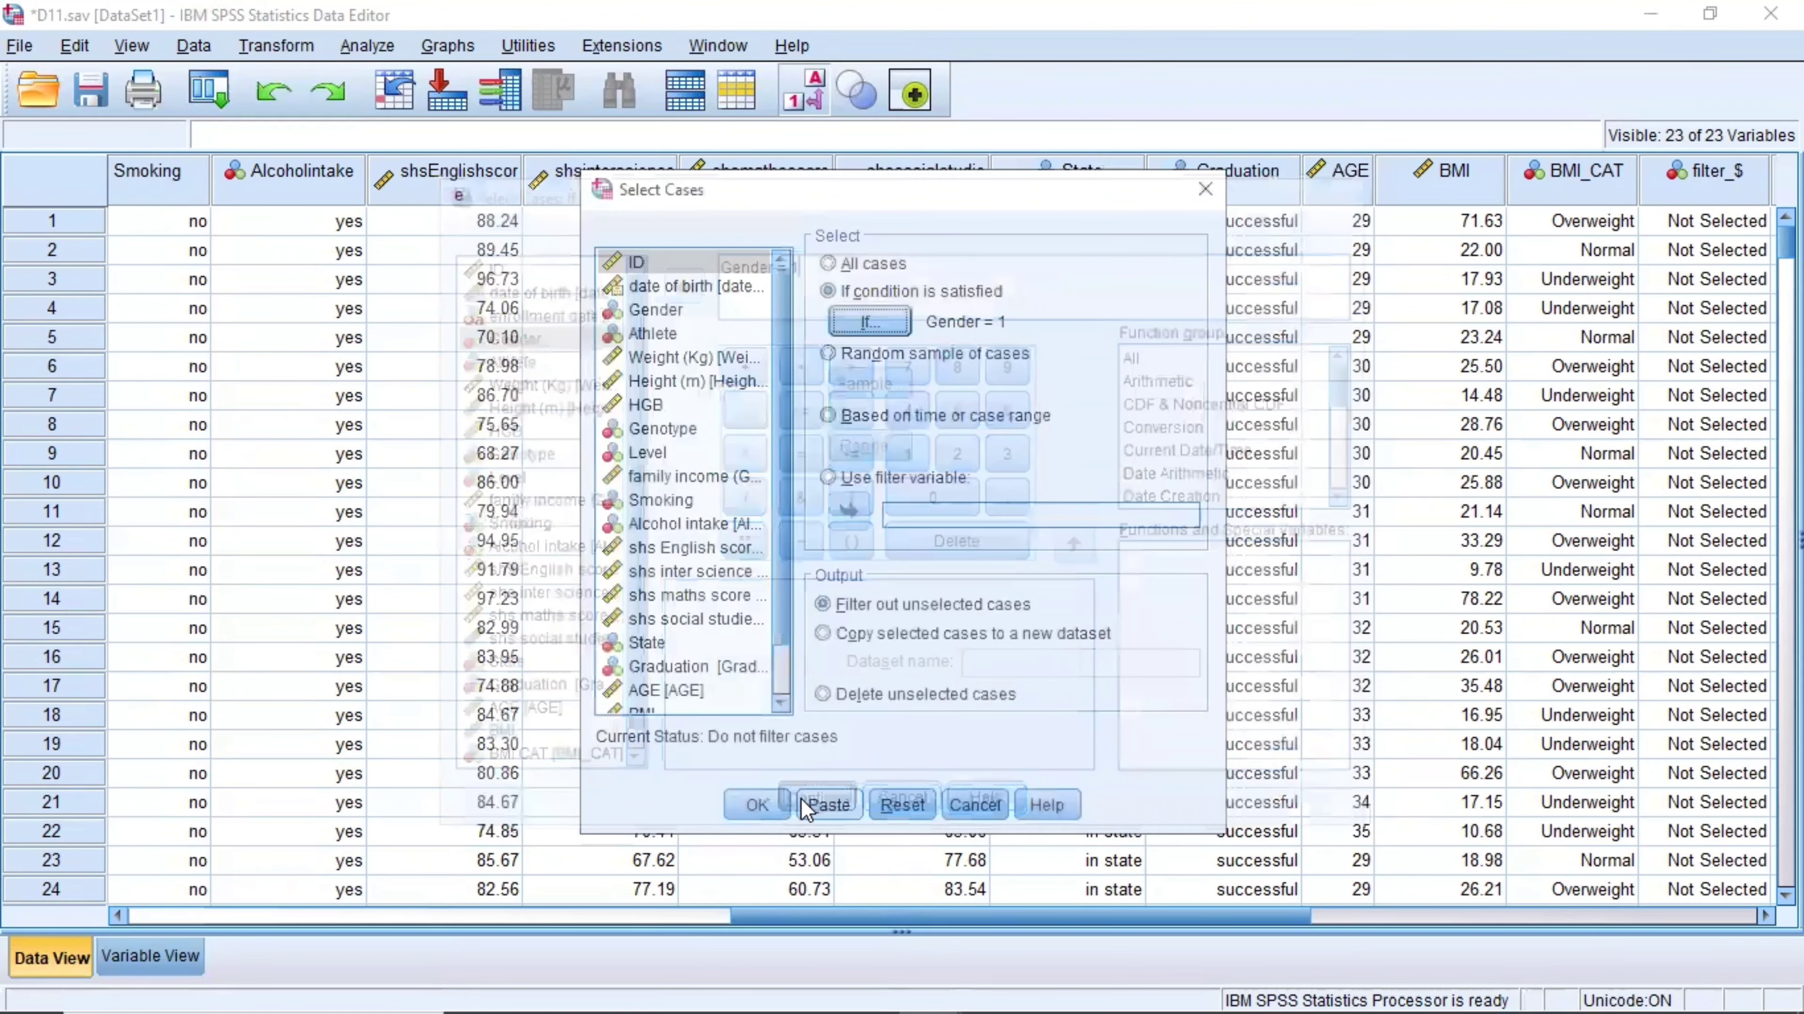
left_click(756, 805)
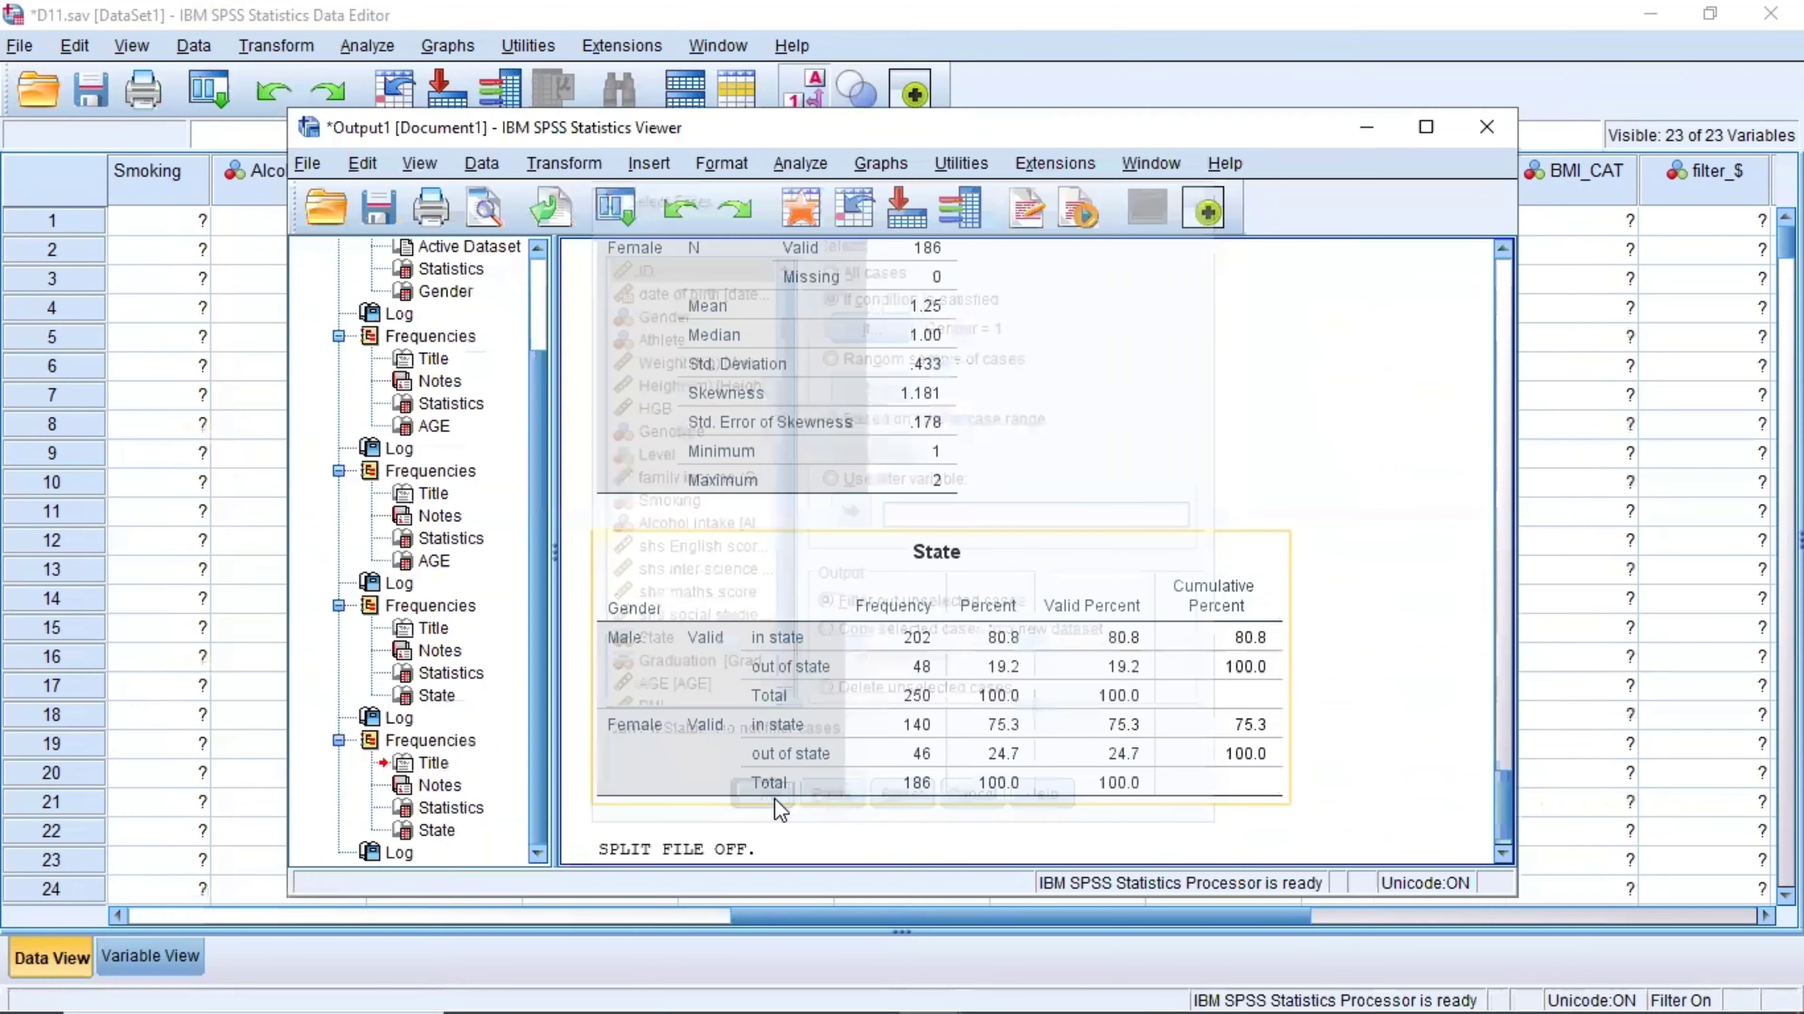
Set up a Frequencies analysis on the filtered cases, replacing State with AGE as the analysed variable
left_click(1377, 130)
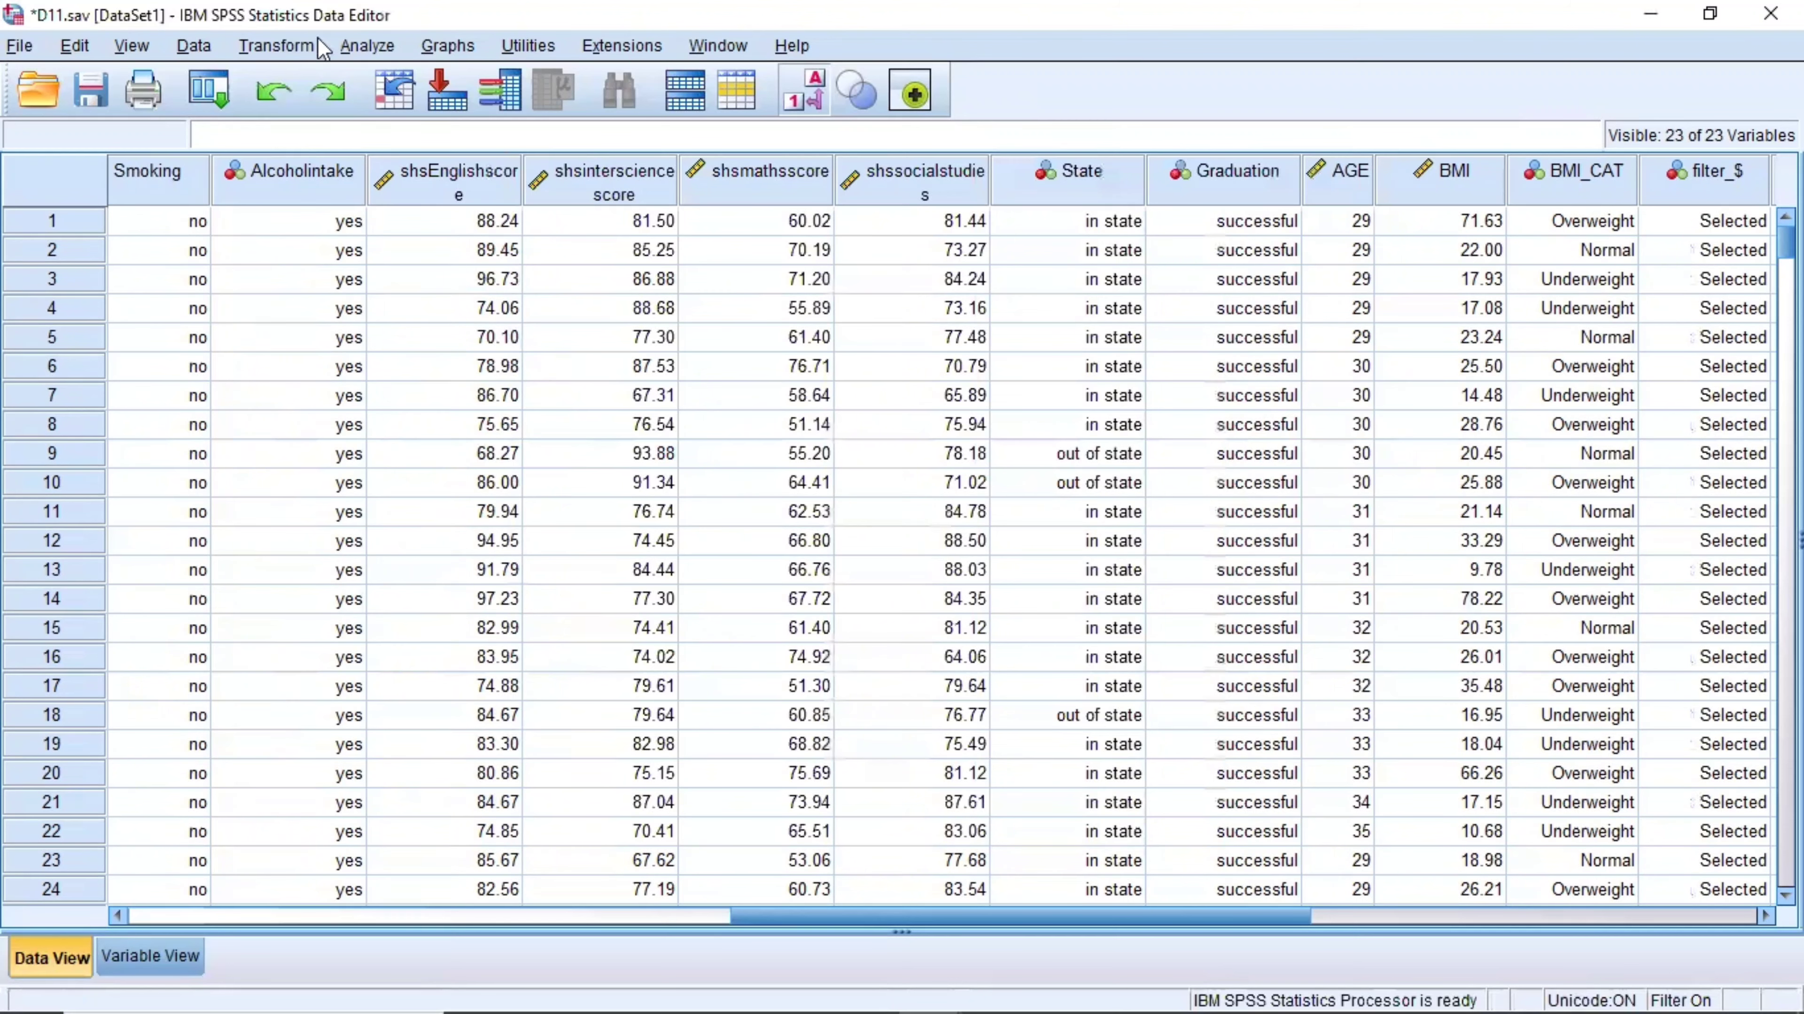
left_click(367, 45)
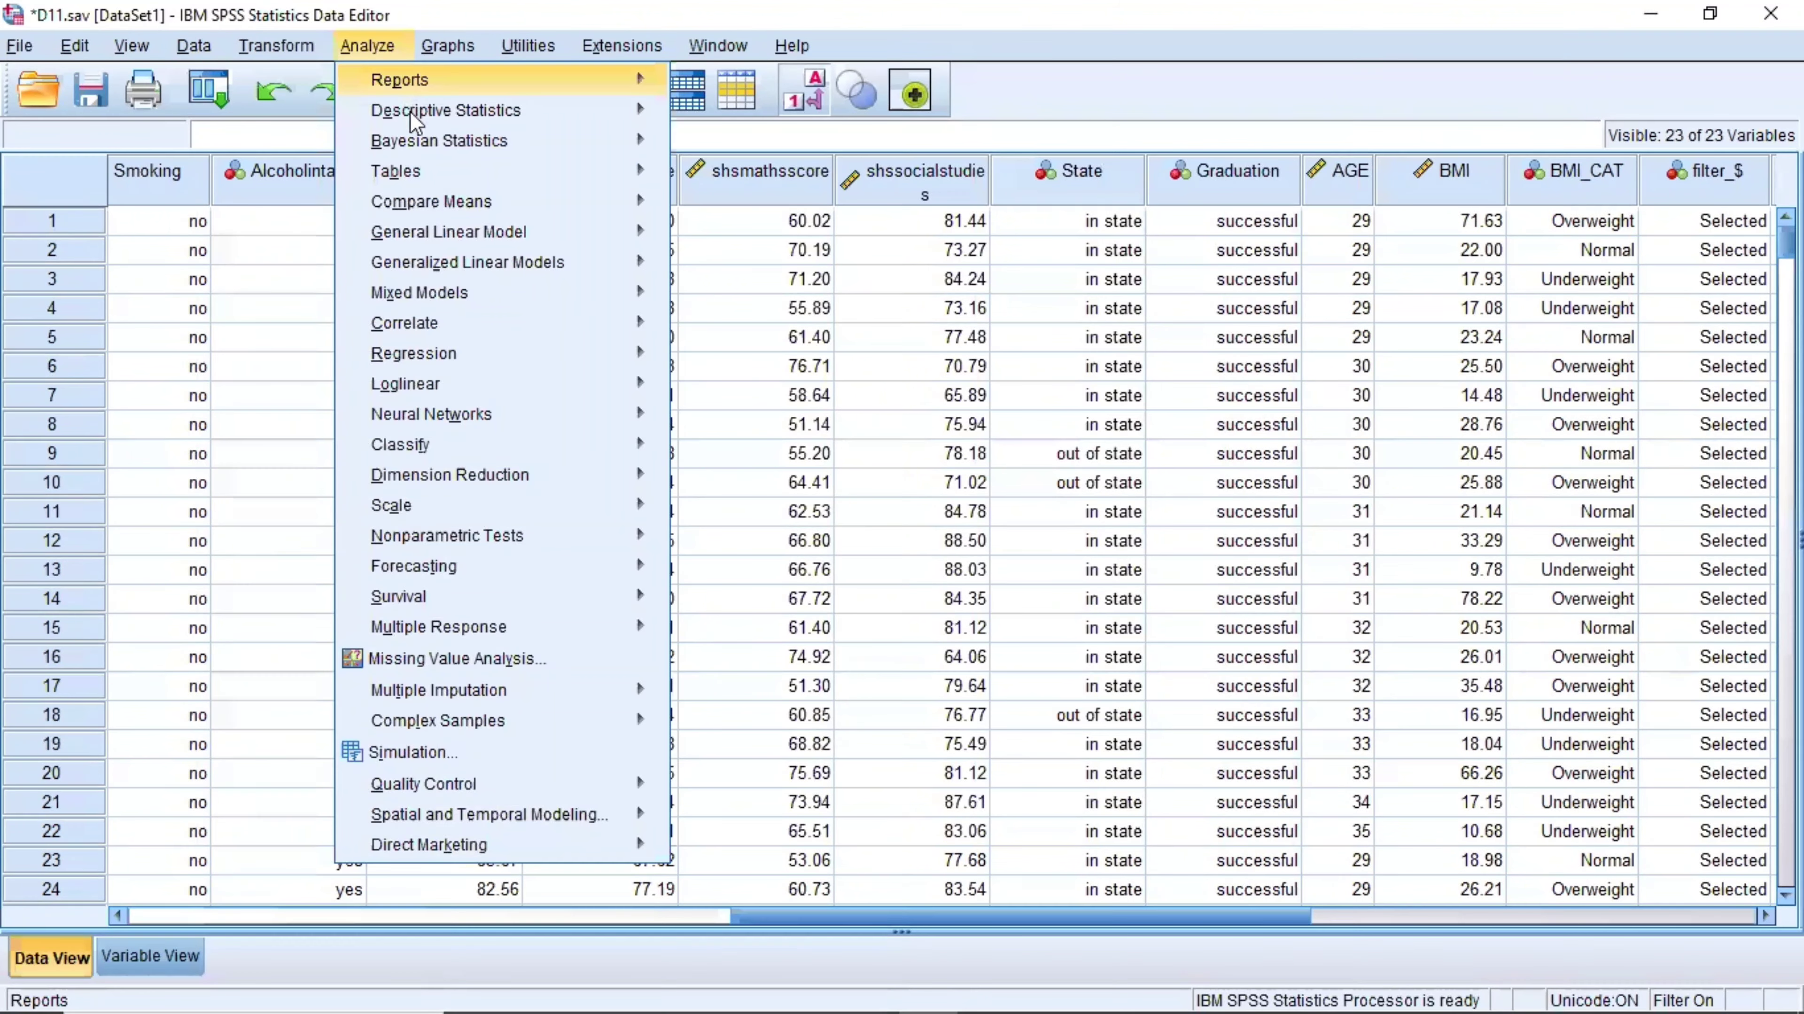
mouse_move(589, 112)
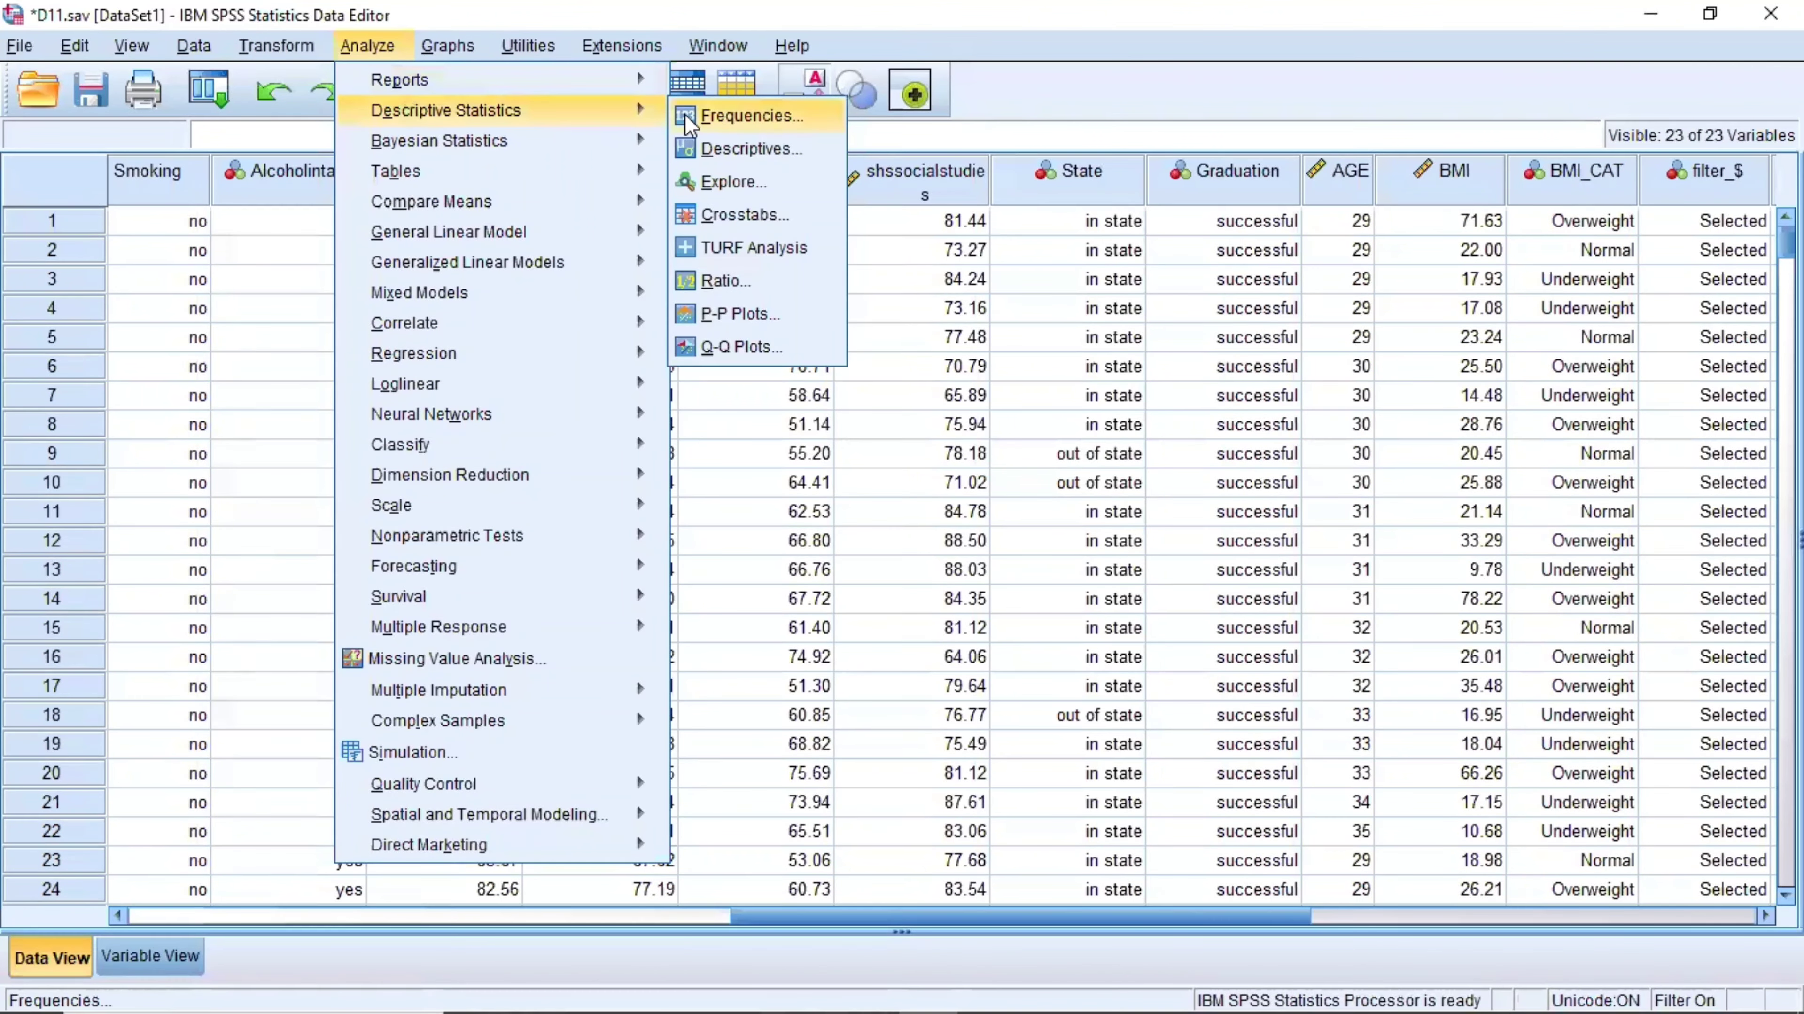
left_click(738, 115)
left_click(936, 401)
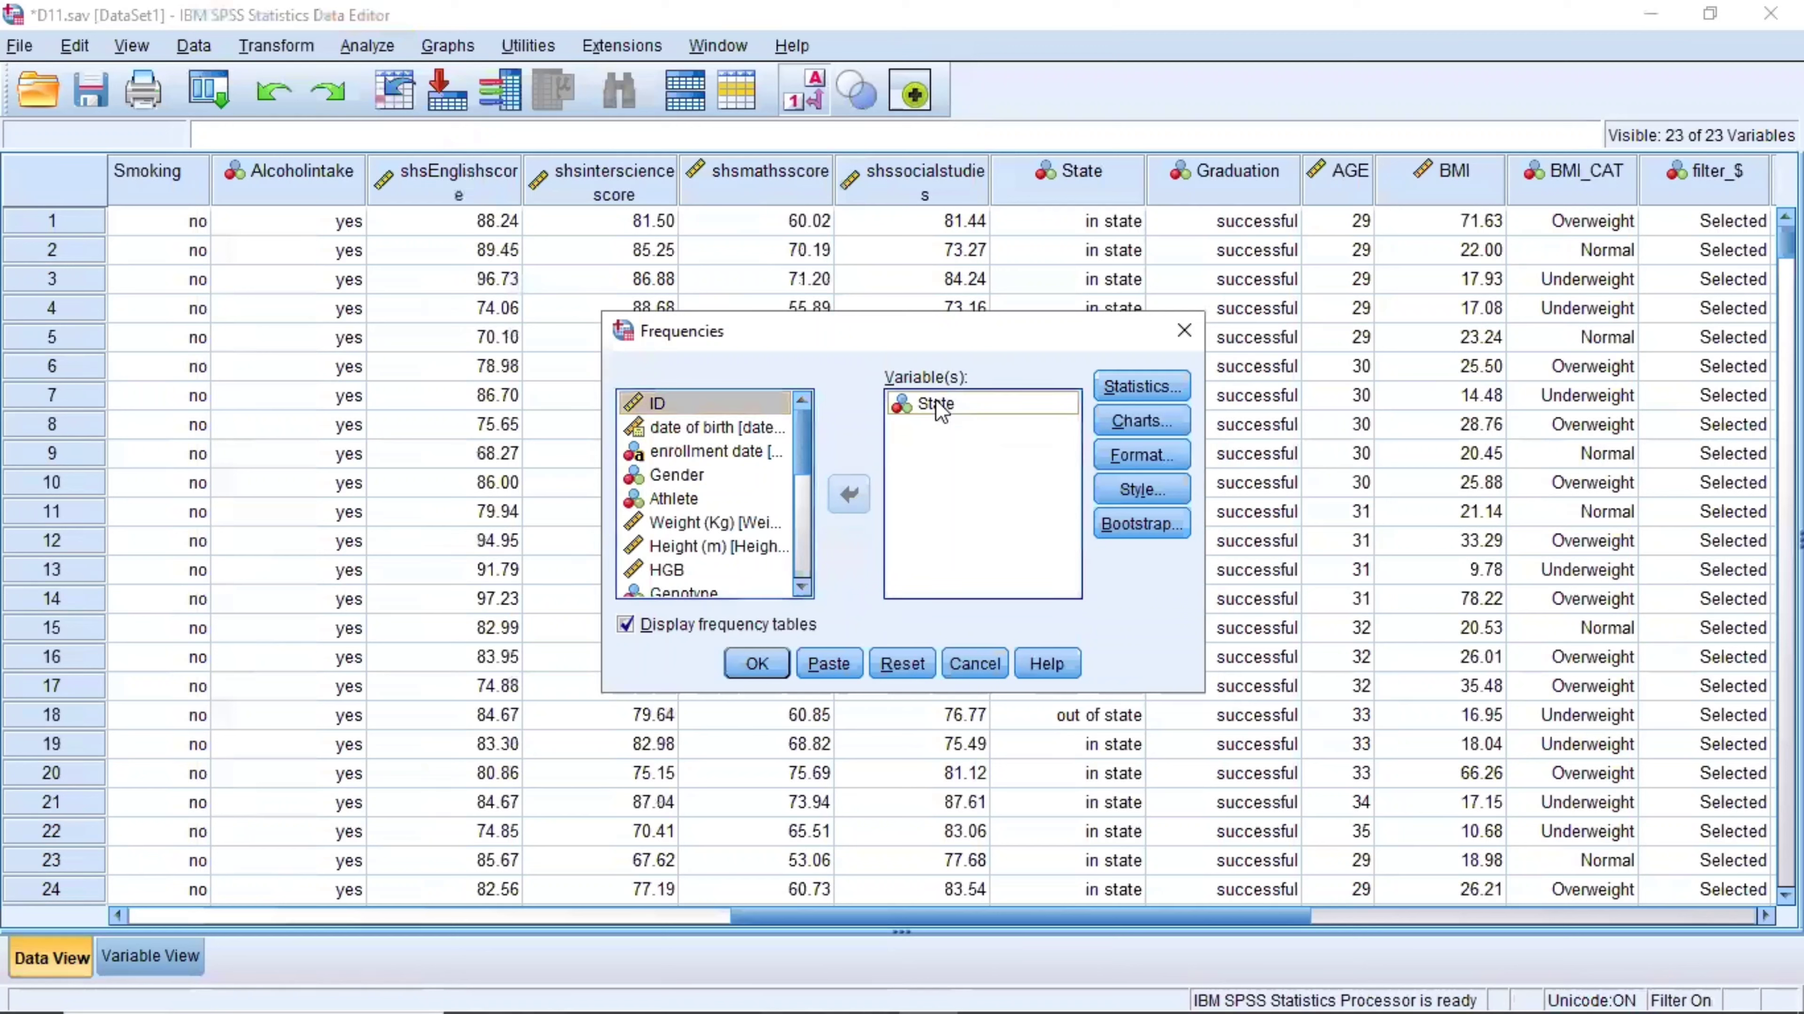
left_click(855, 496)
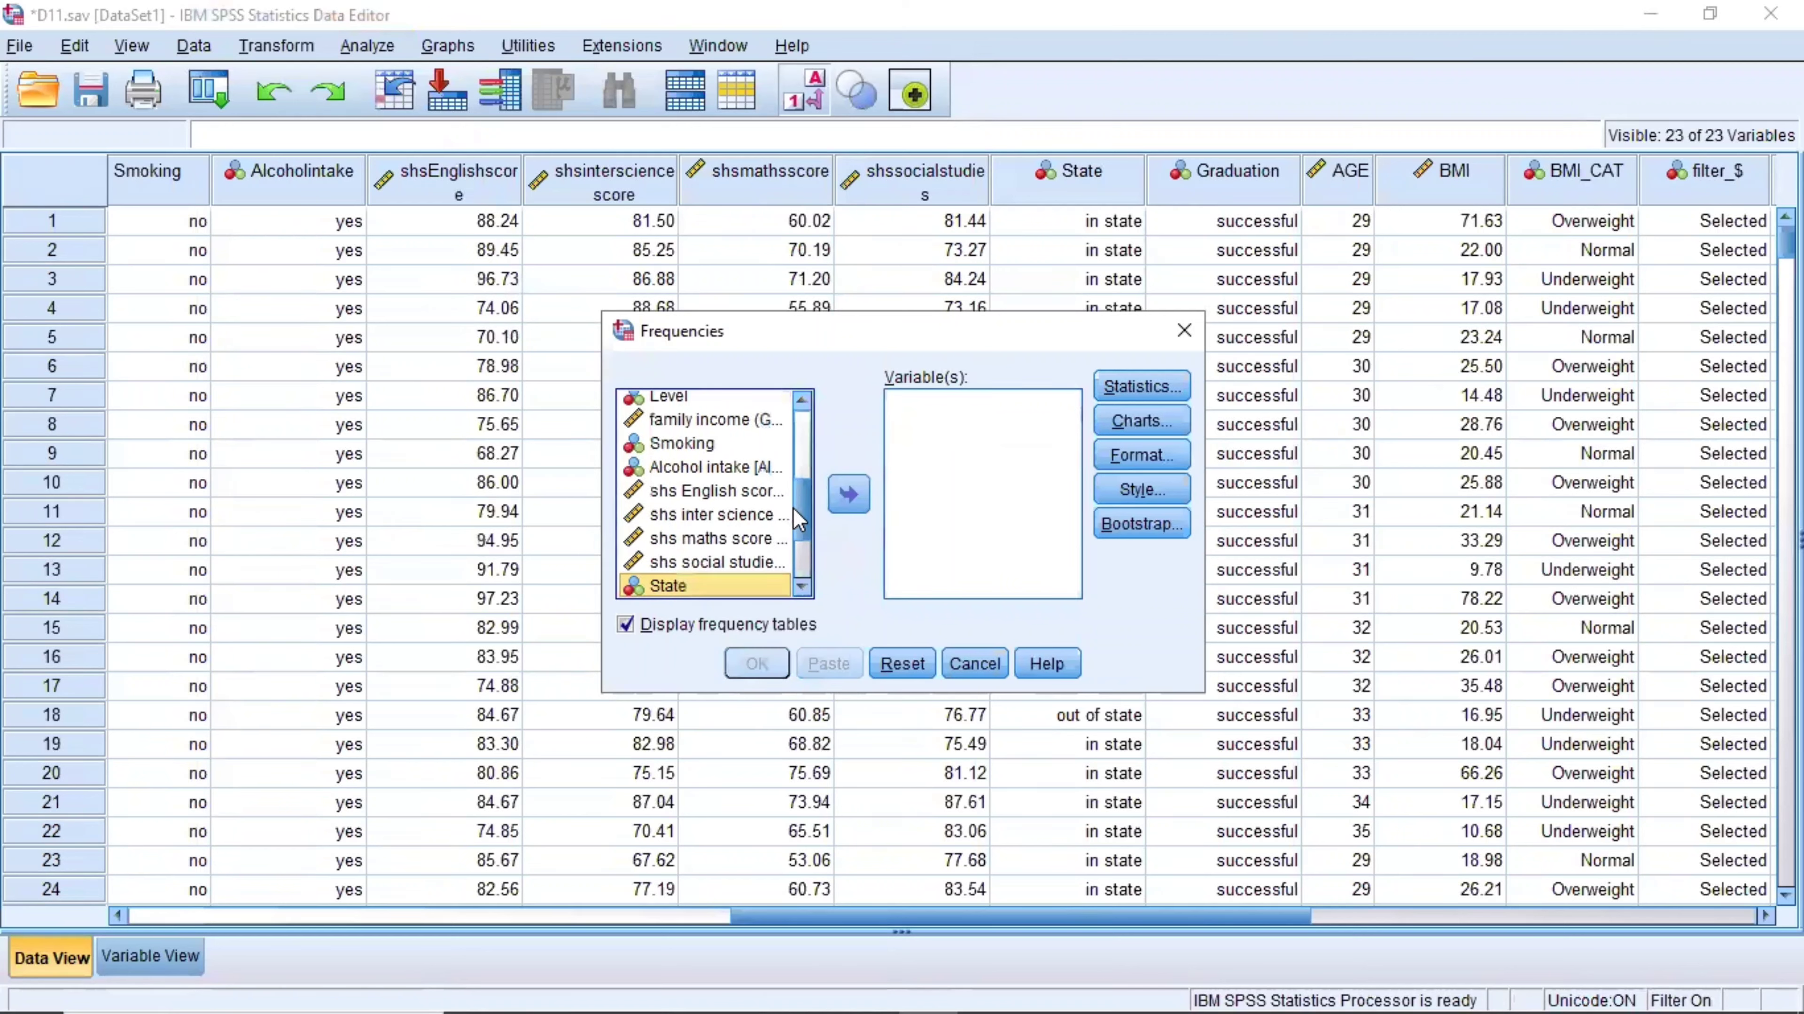
scroll(795, 510, "down", 2)
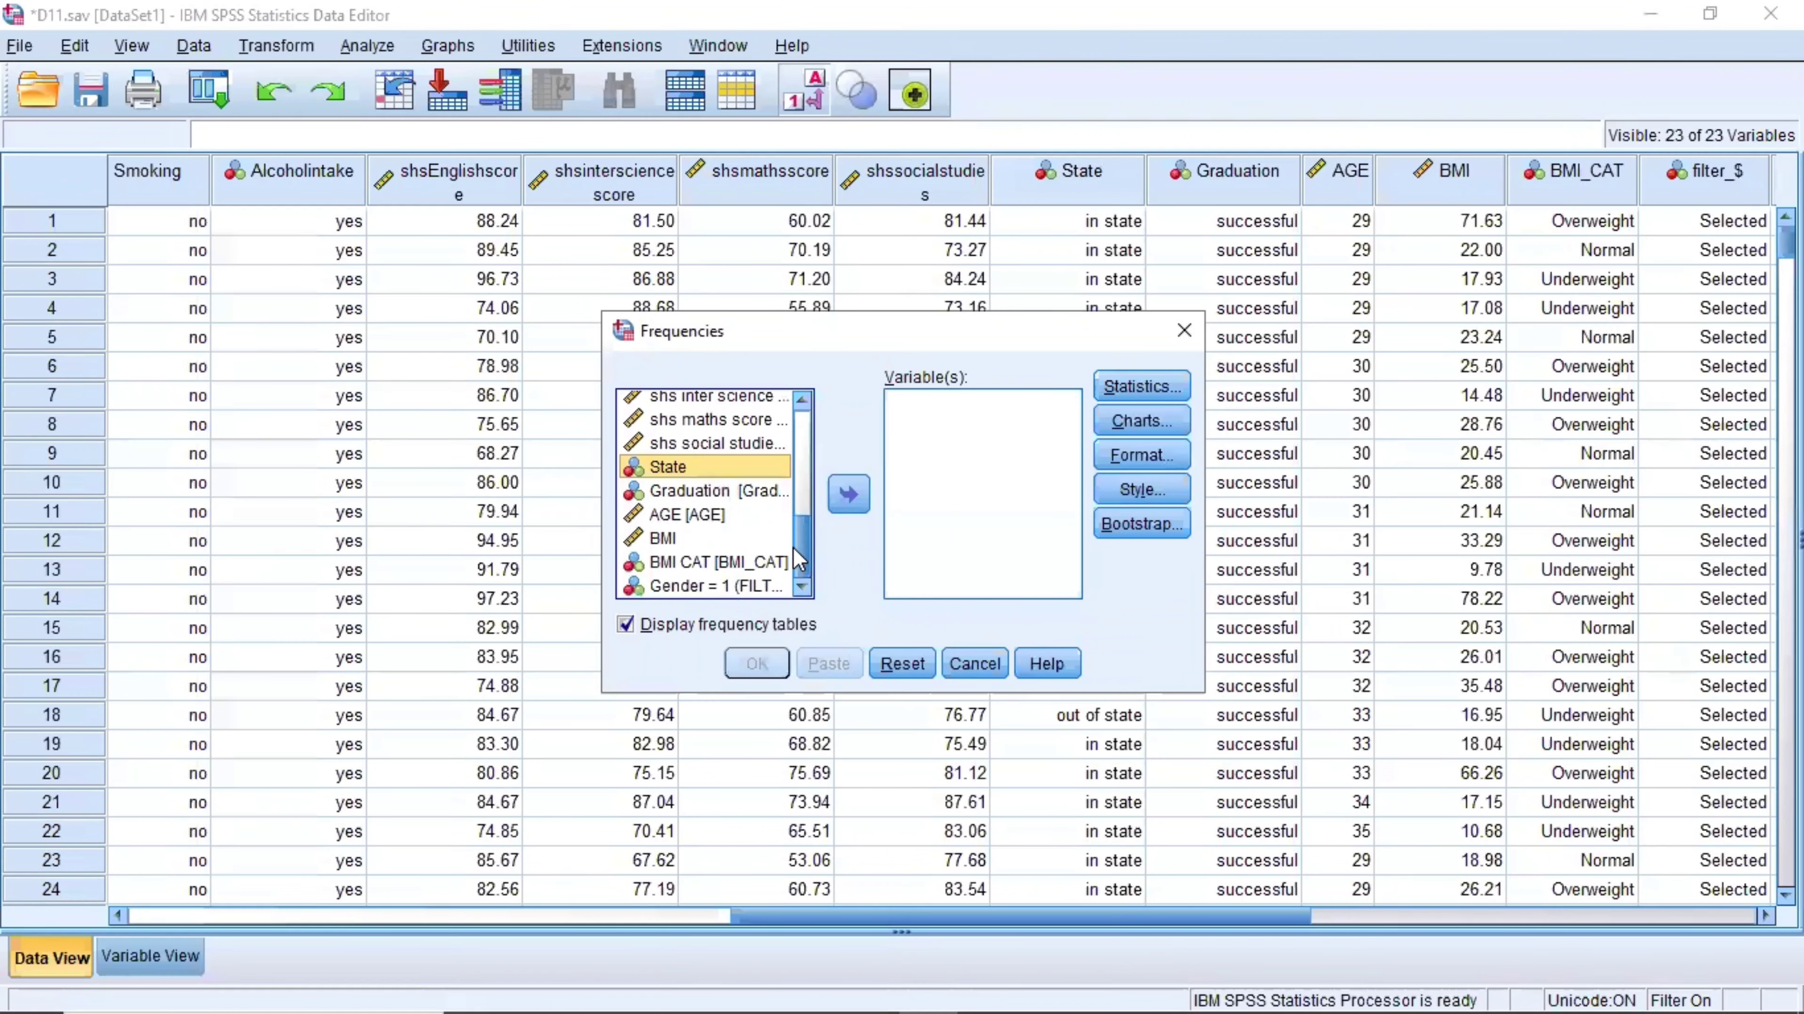
left_click(746, 516)
left_click(849, 495)
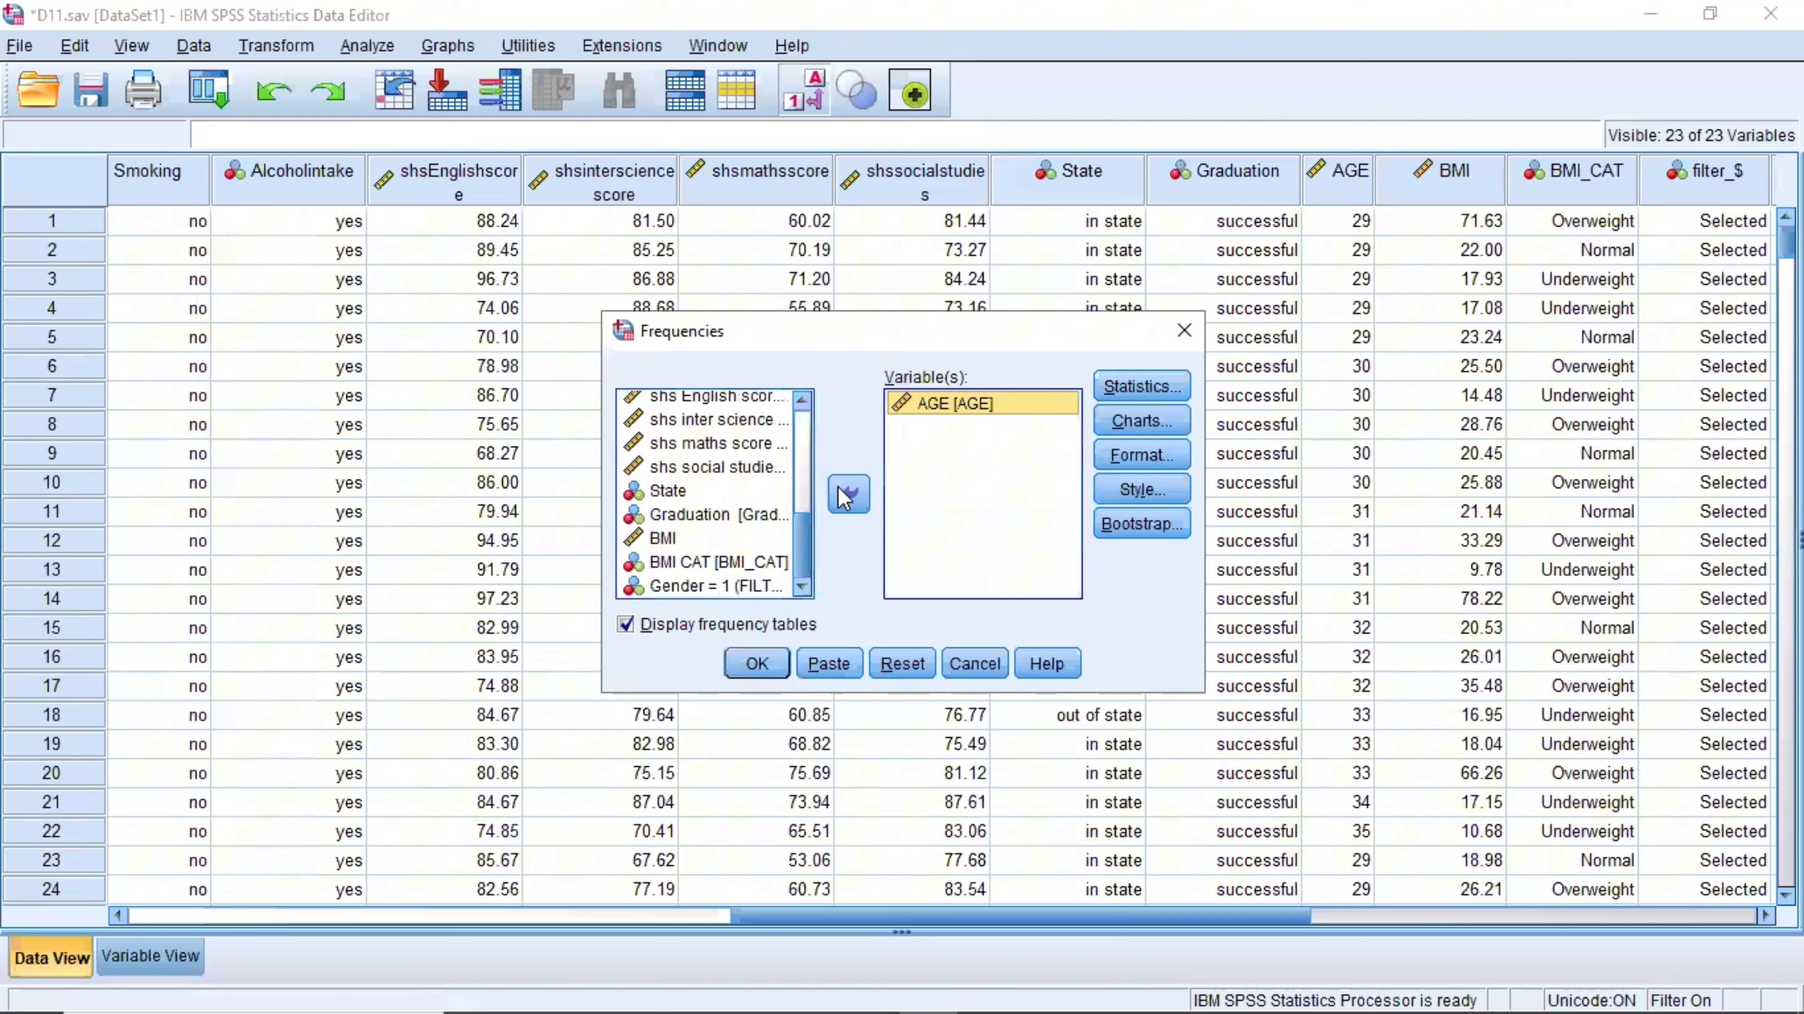
Keep the chosen statistics options, run Frequencies for AGE and review the statistics and frequency table
left_click(1111, 389)
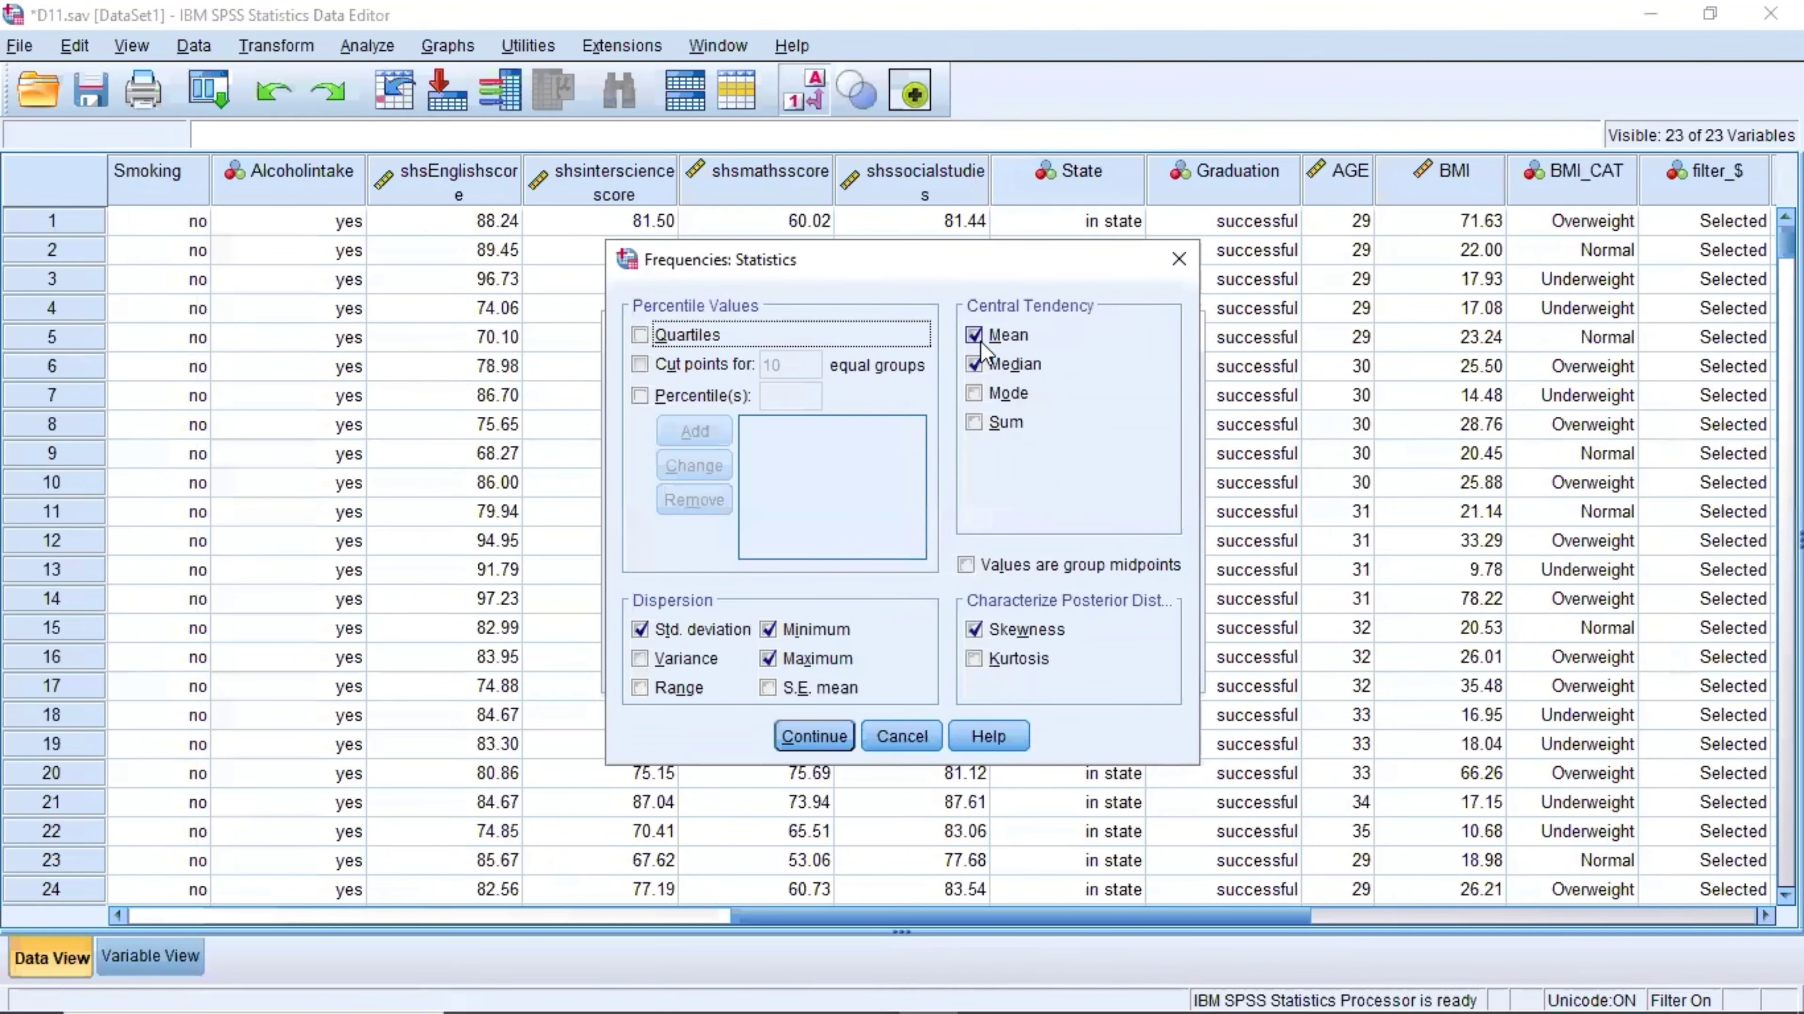
left_click(814, 736)
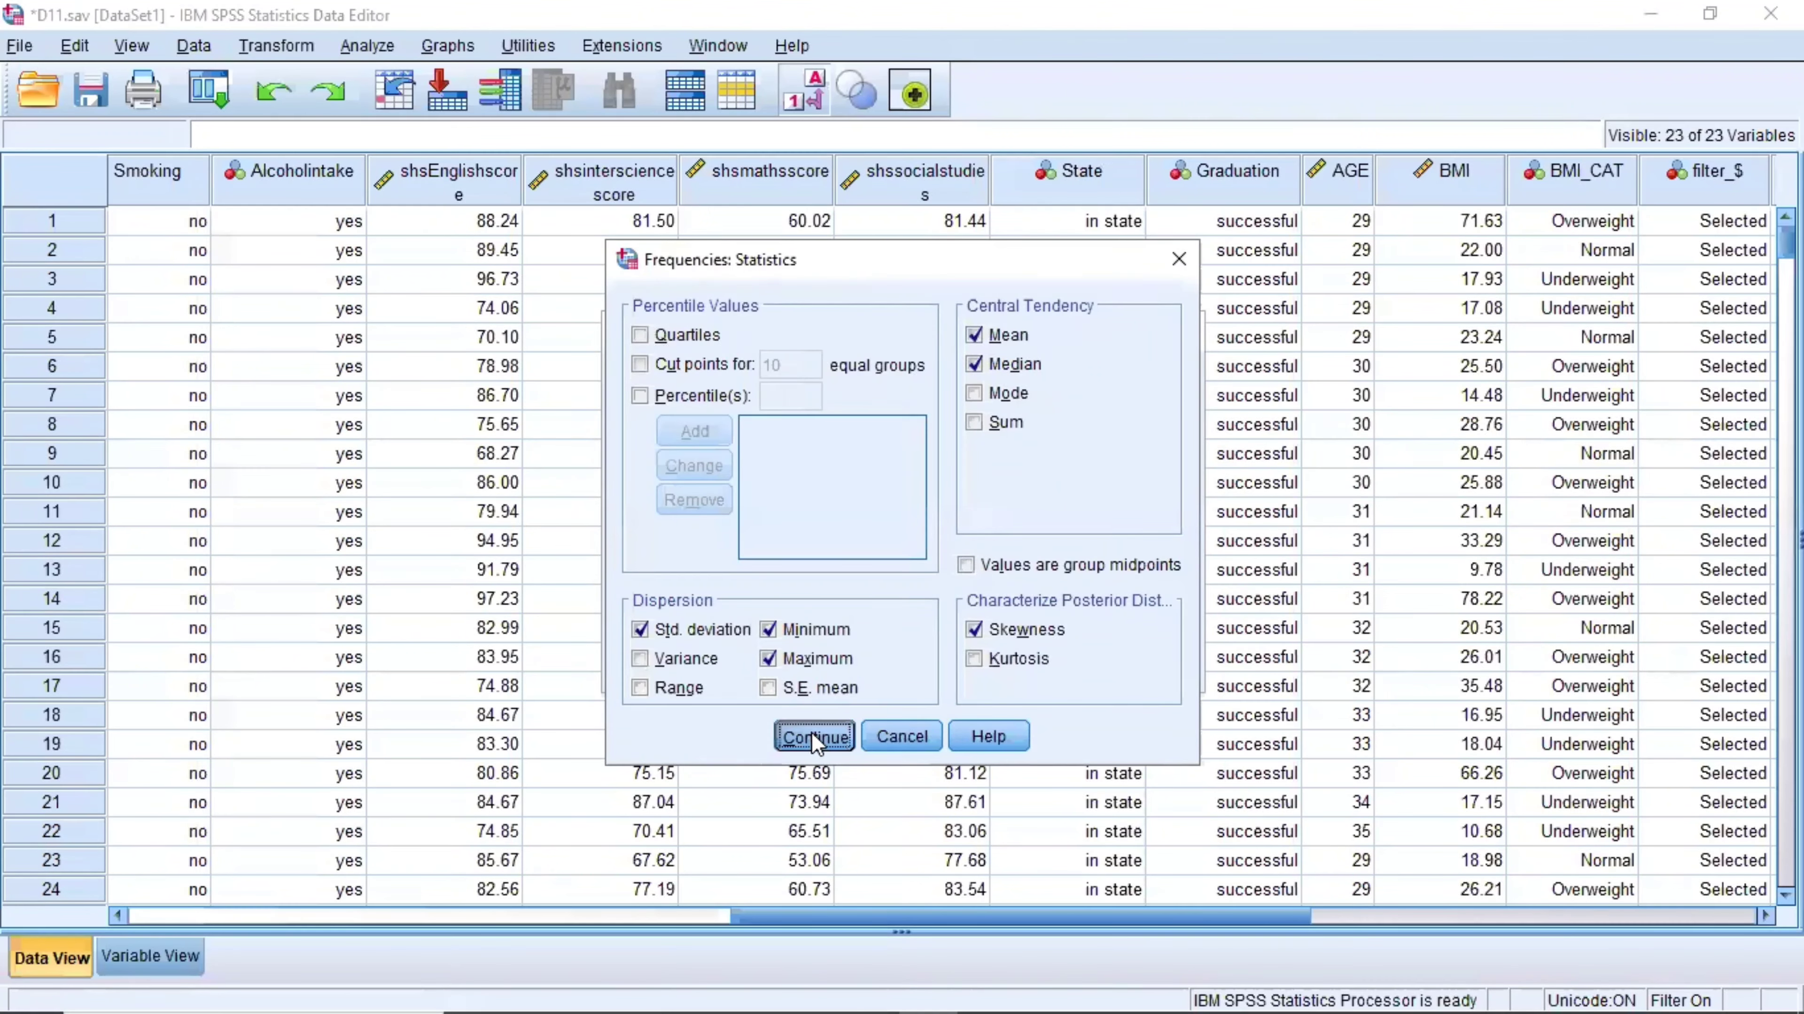
left_click(774, 662)
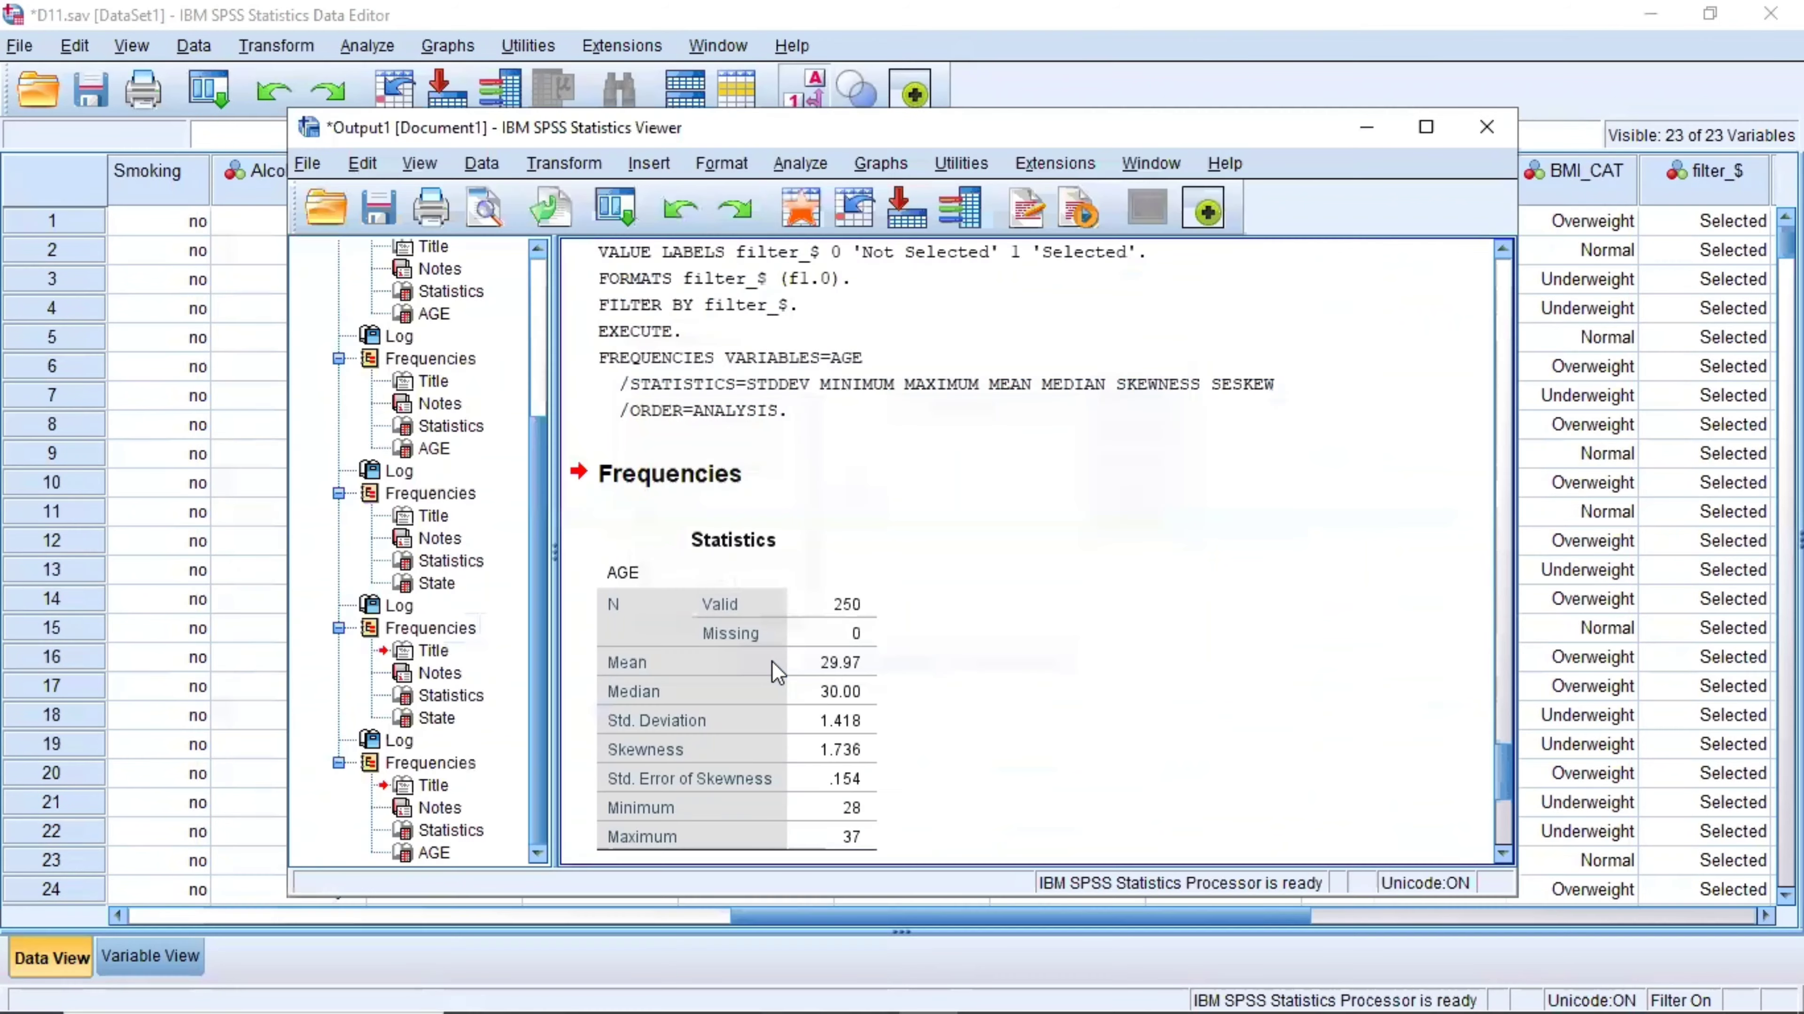
scroll(773, 660, "down", 5)
scroll(772, 661, "up", 3)
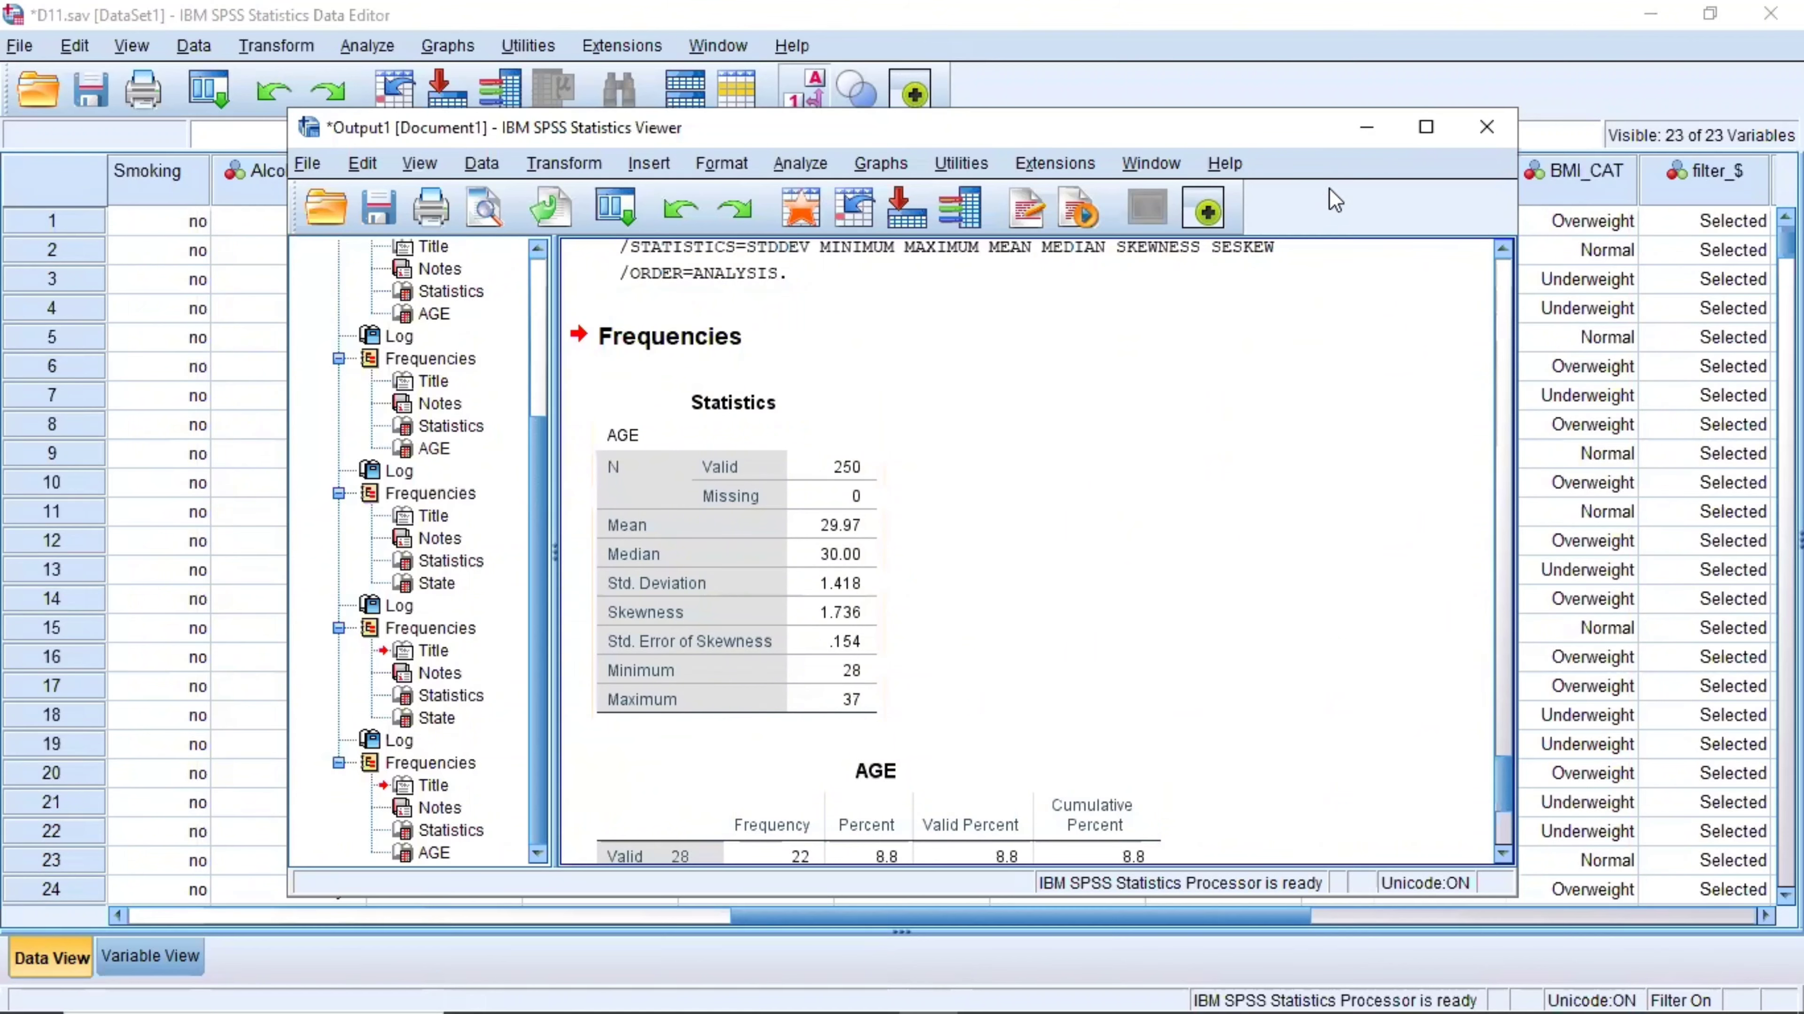
Reset Select Cases and apply it so that all cases are included and the Gender filter is off
left_click(1366, 128)
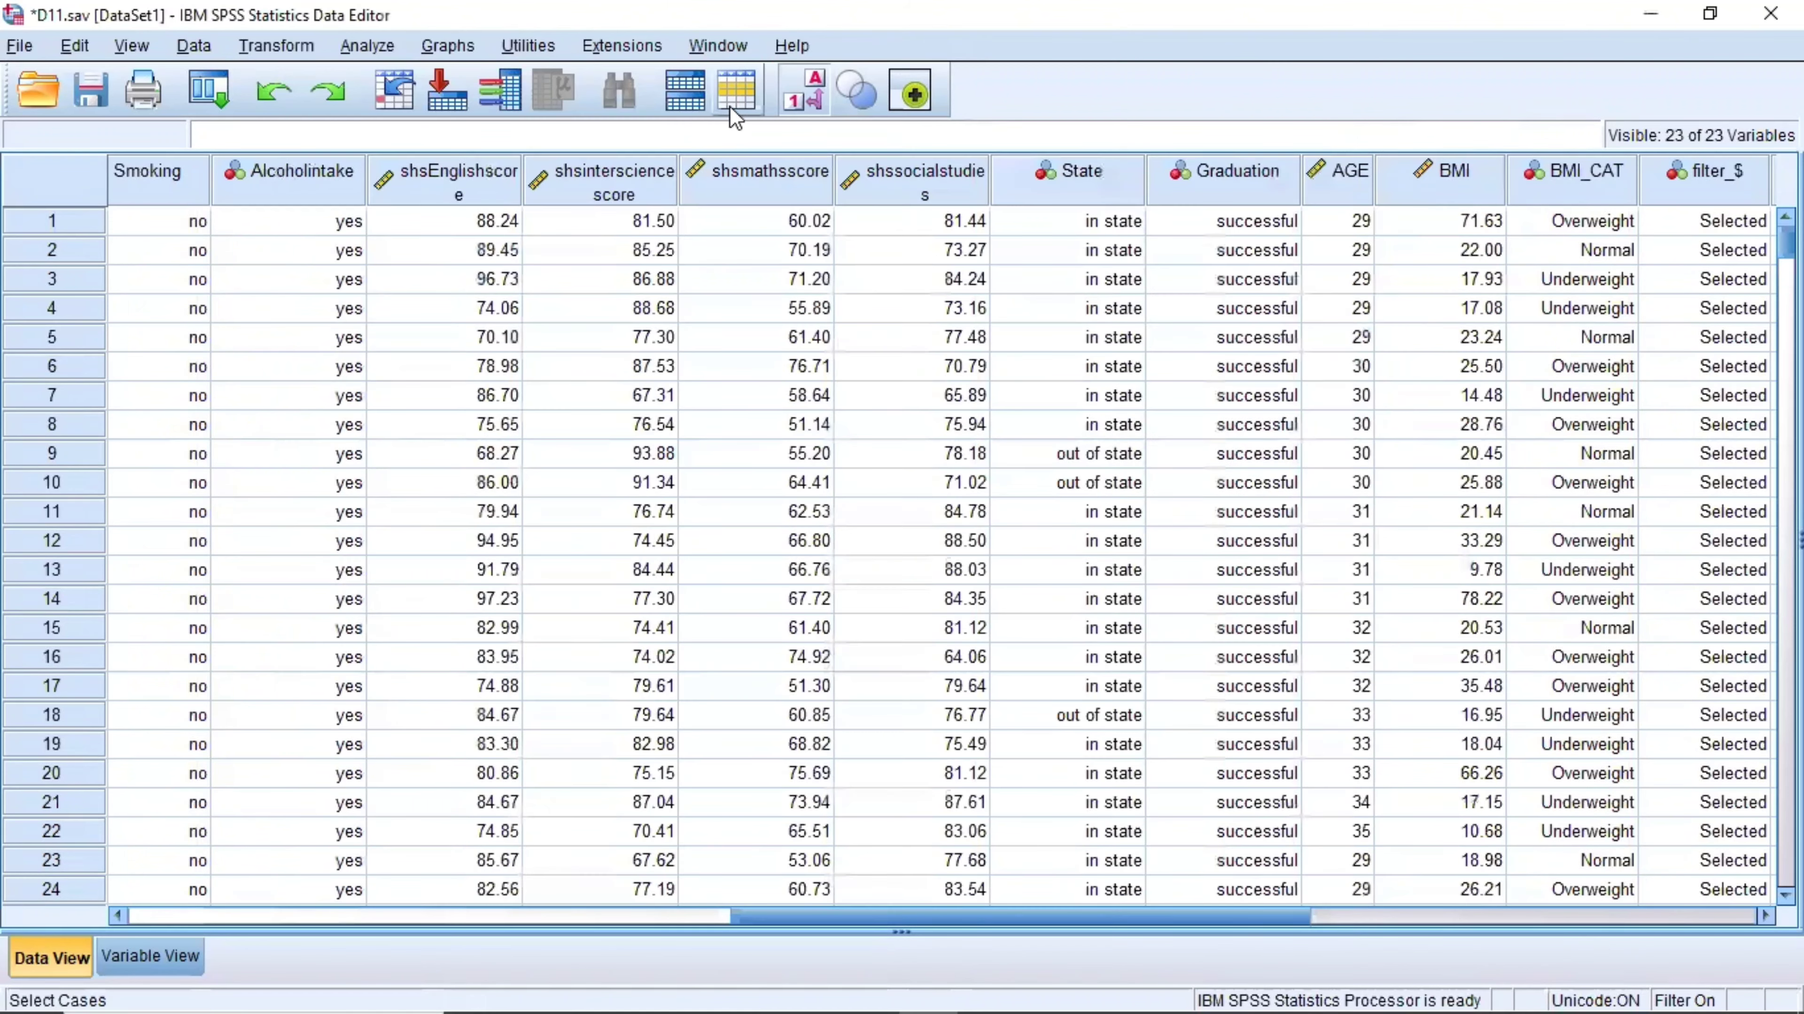
left_click(730, 103)
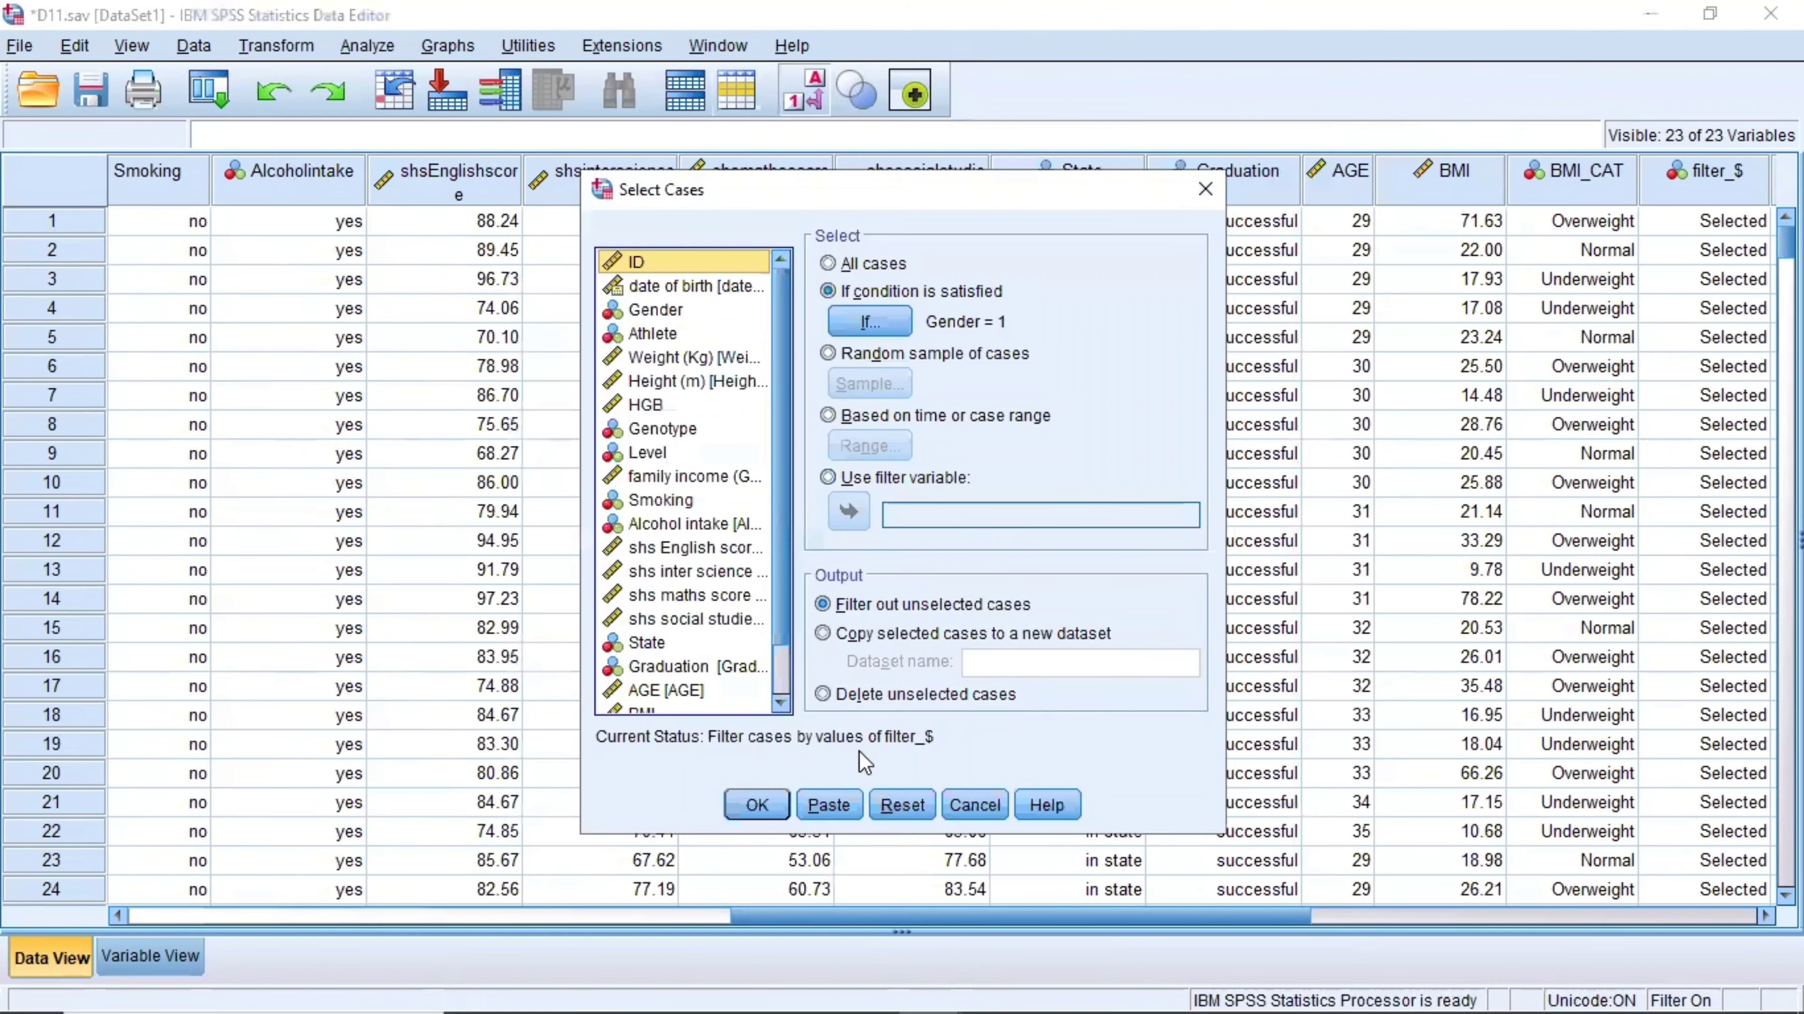
left_click(900, 795)
left_click(755, 804)
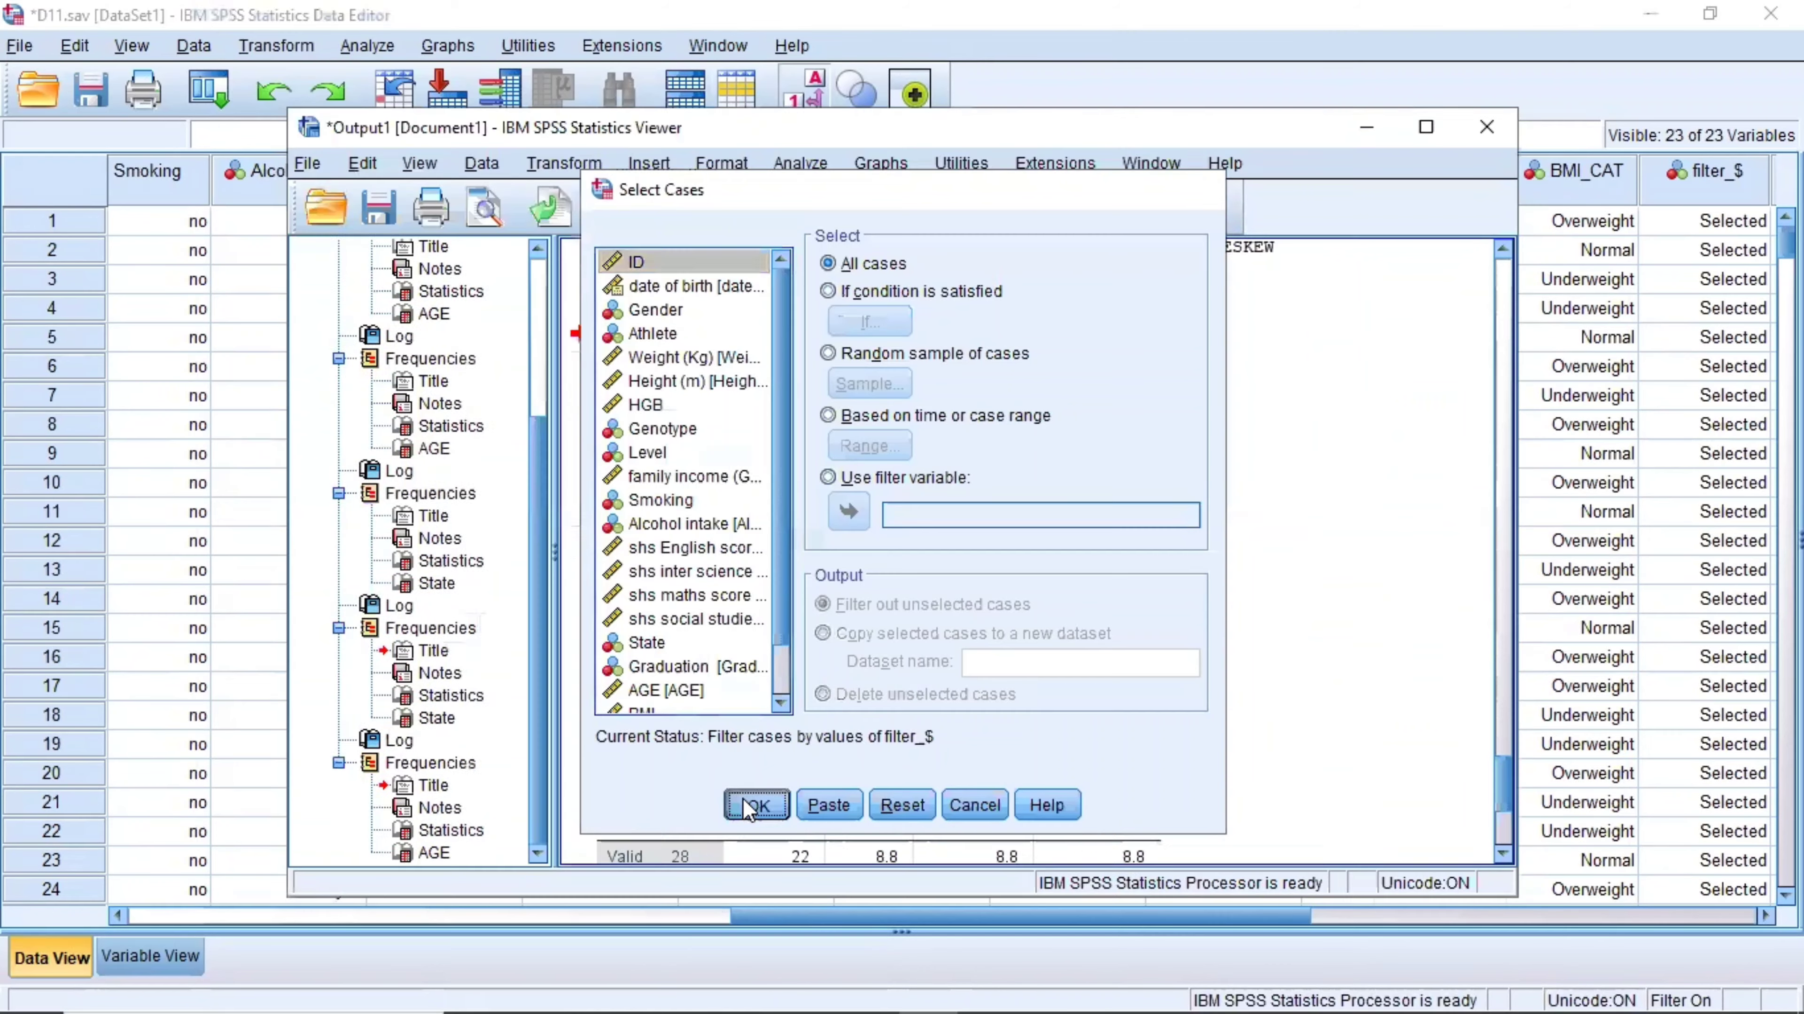
left_click(1366, 127)
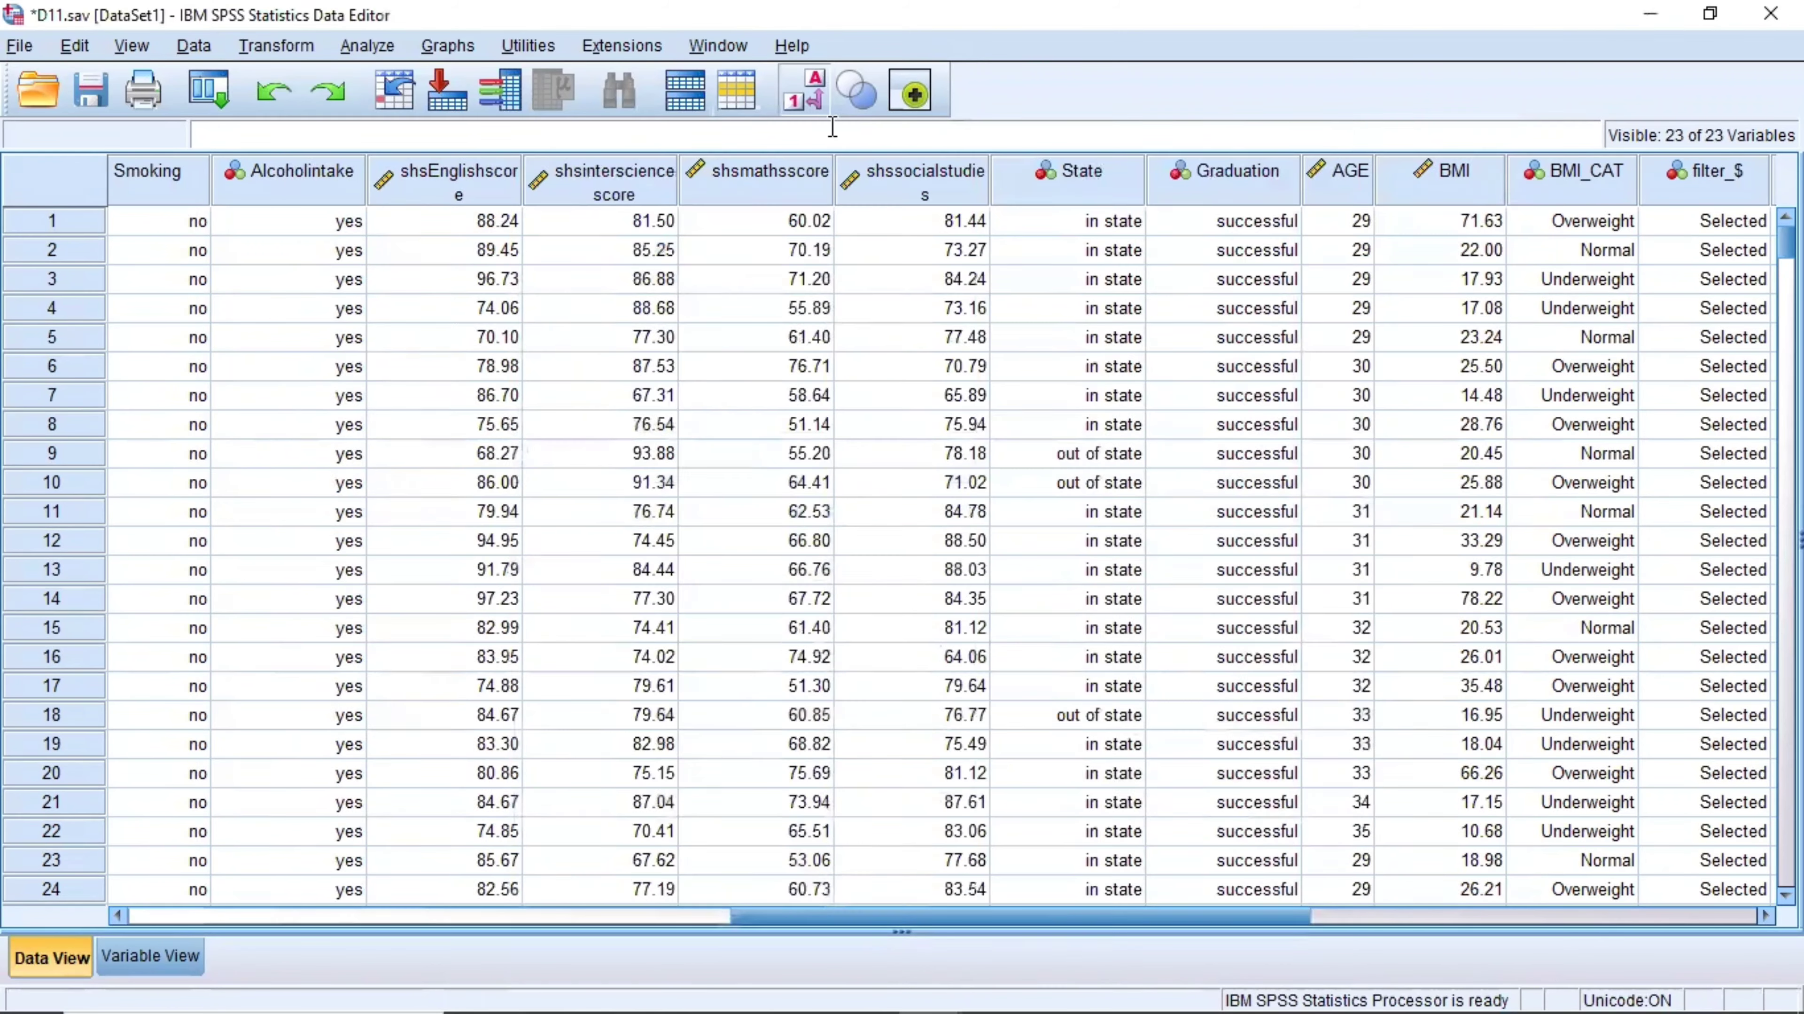
Split the file with Compare groups based on Gender, sorting the file by the grouping variable
left_click(678, 82)
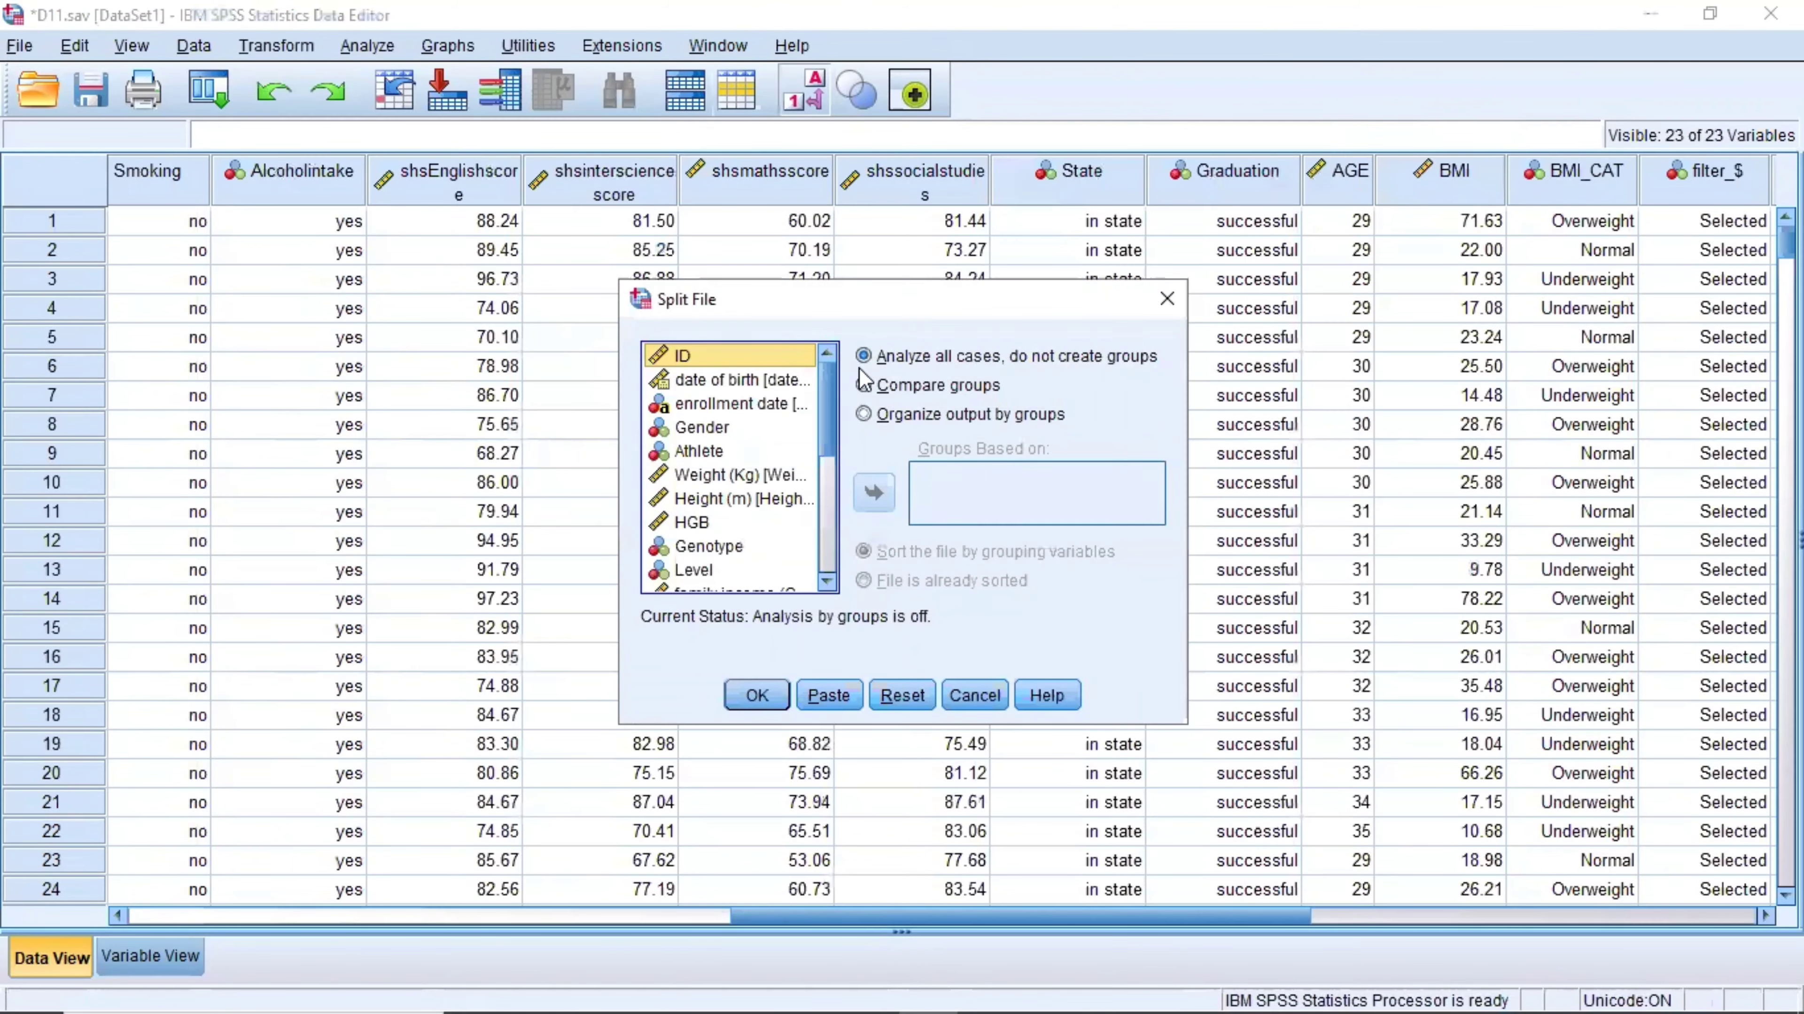
left_click(863, 387)
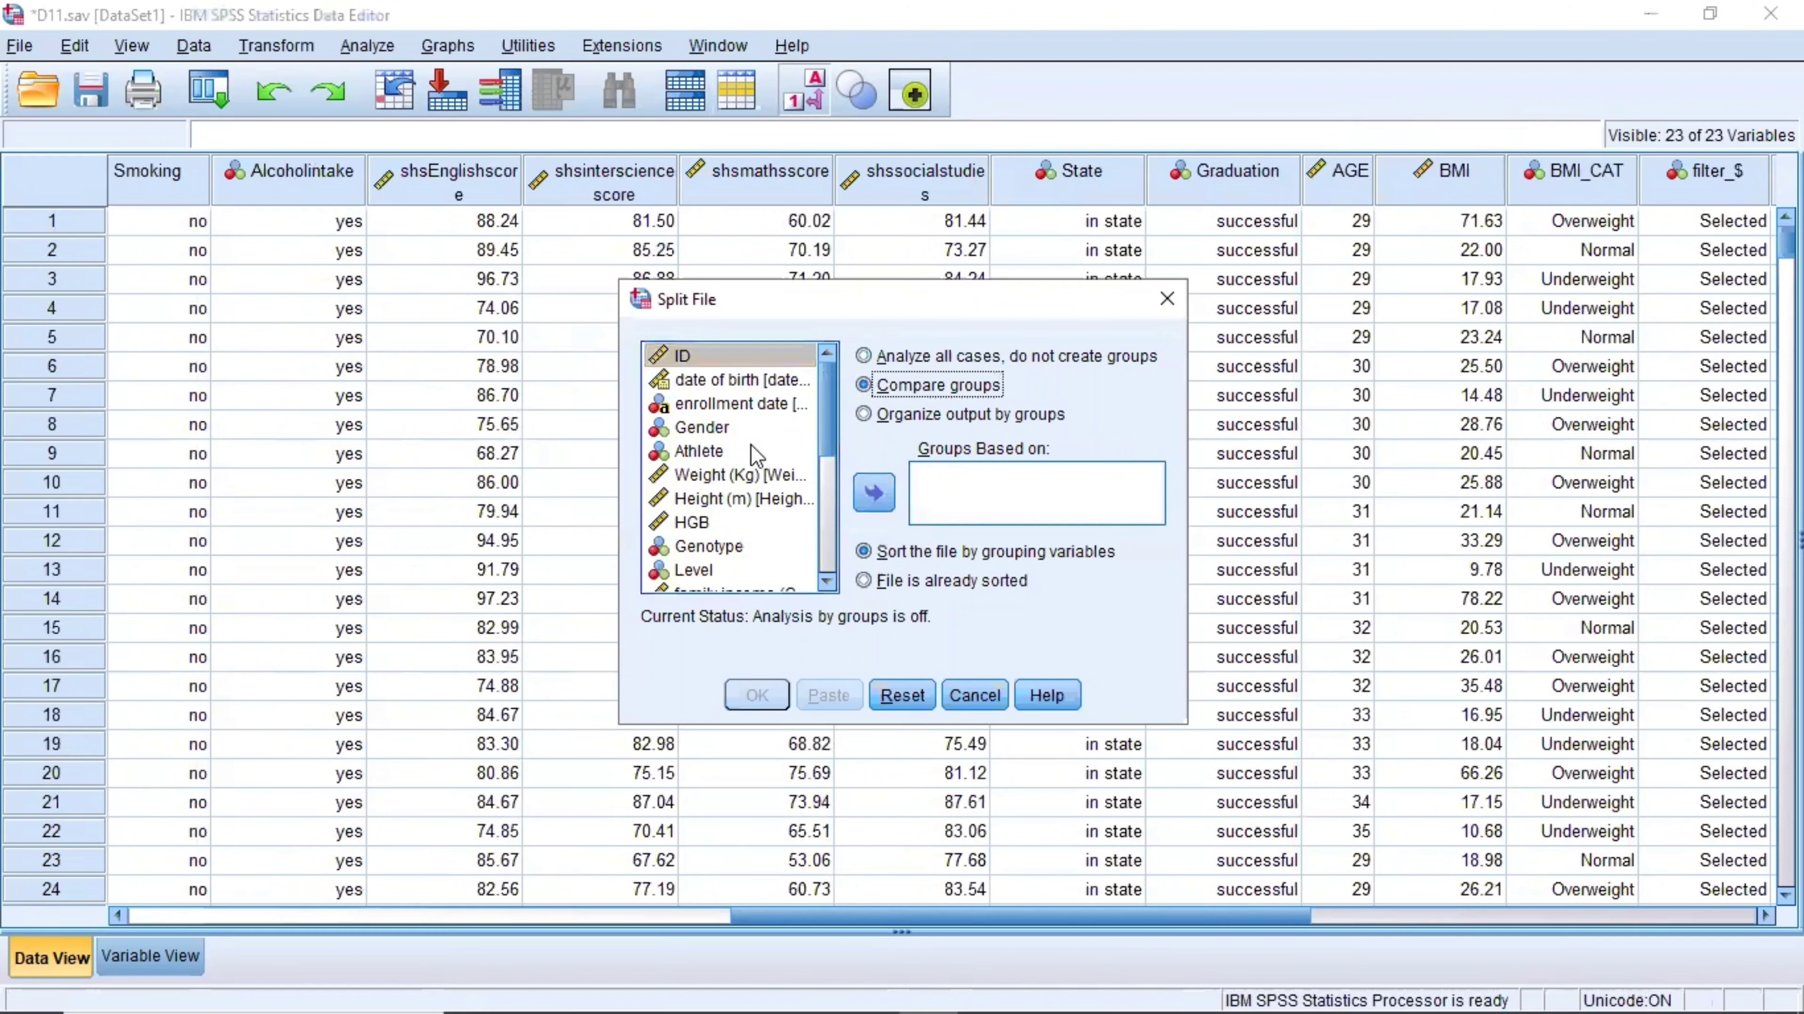
left_click(733, 426)
left_click(874, 492)
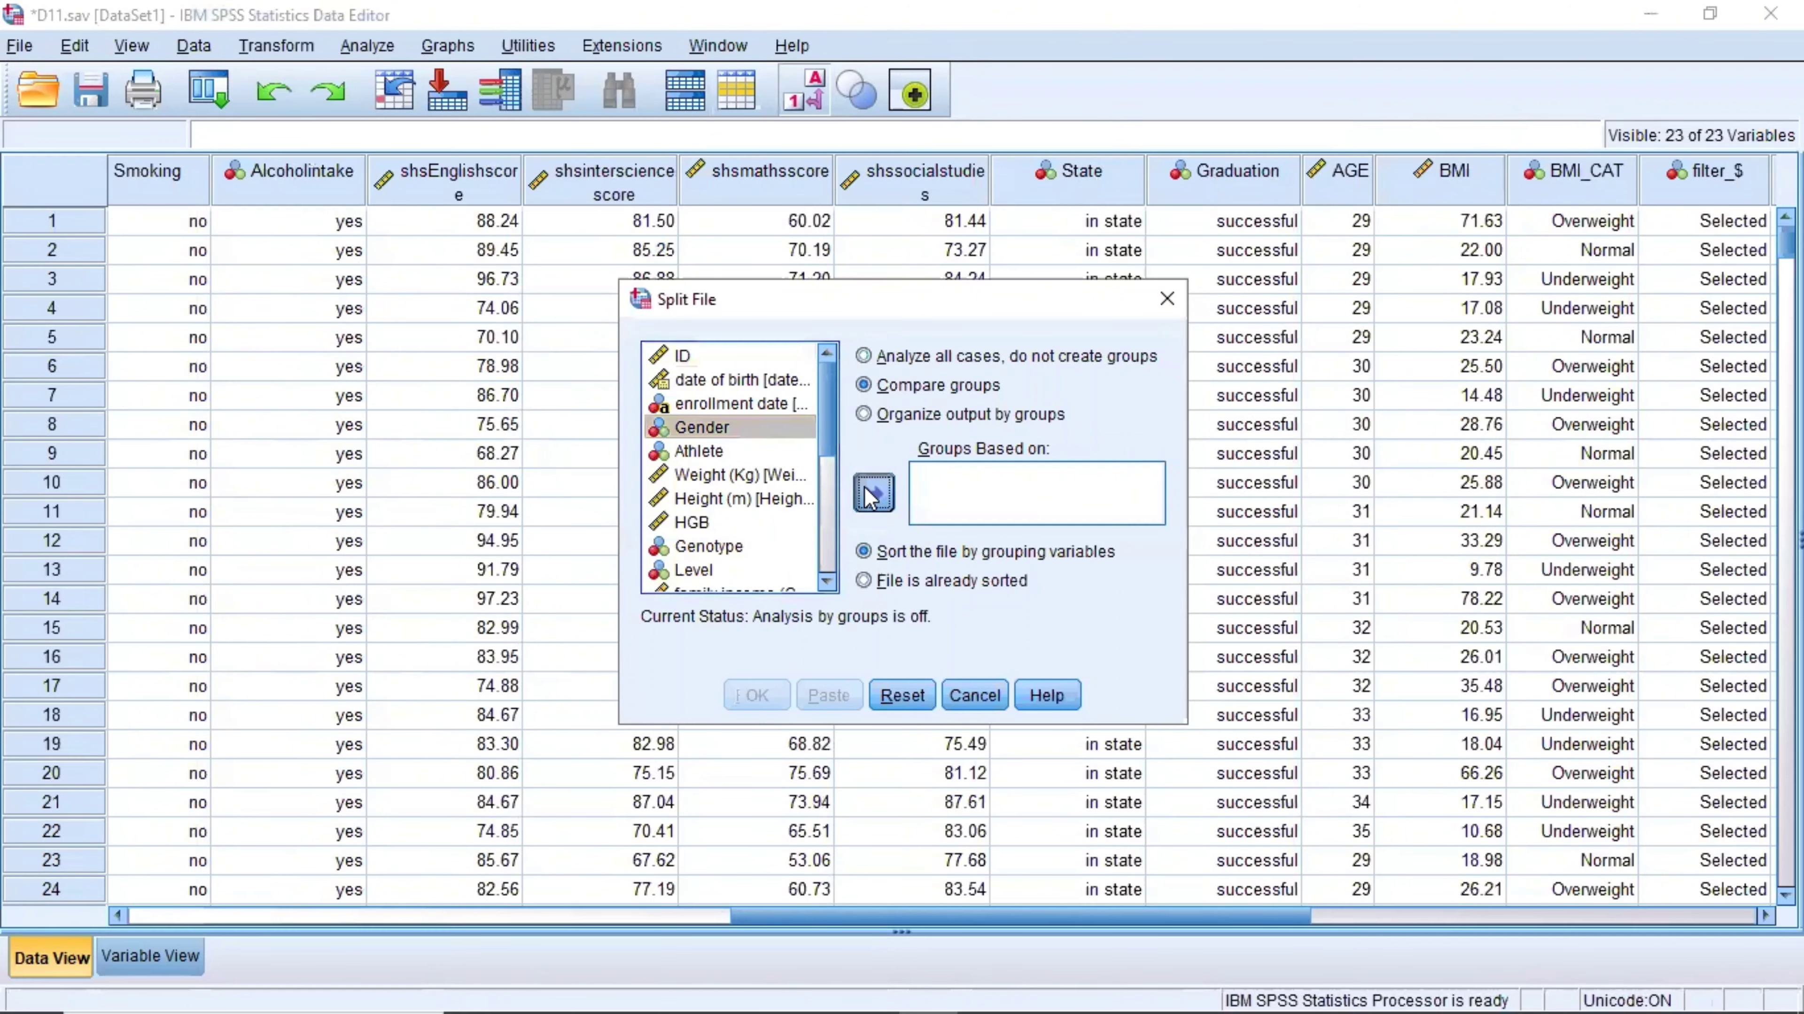
left_click(773, 696)
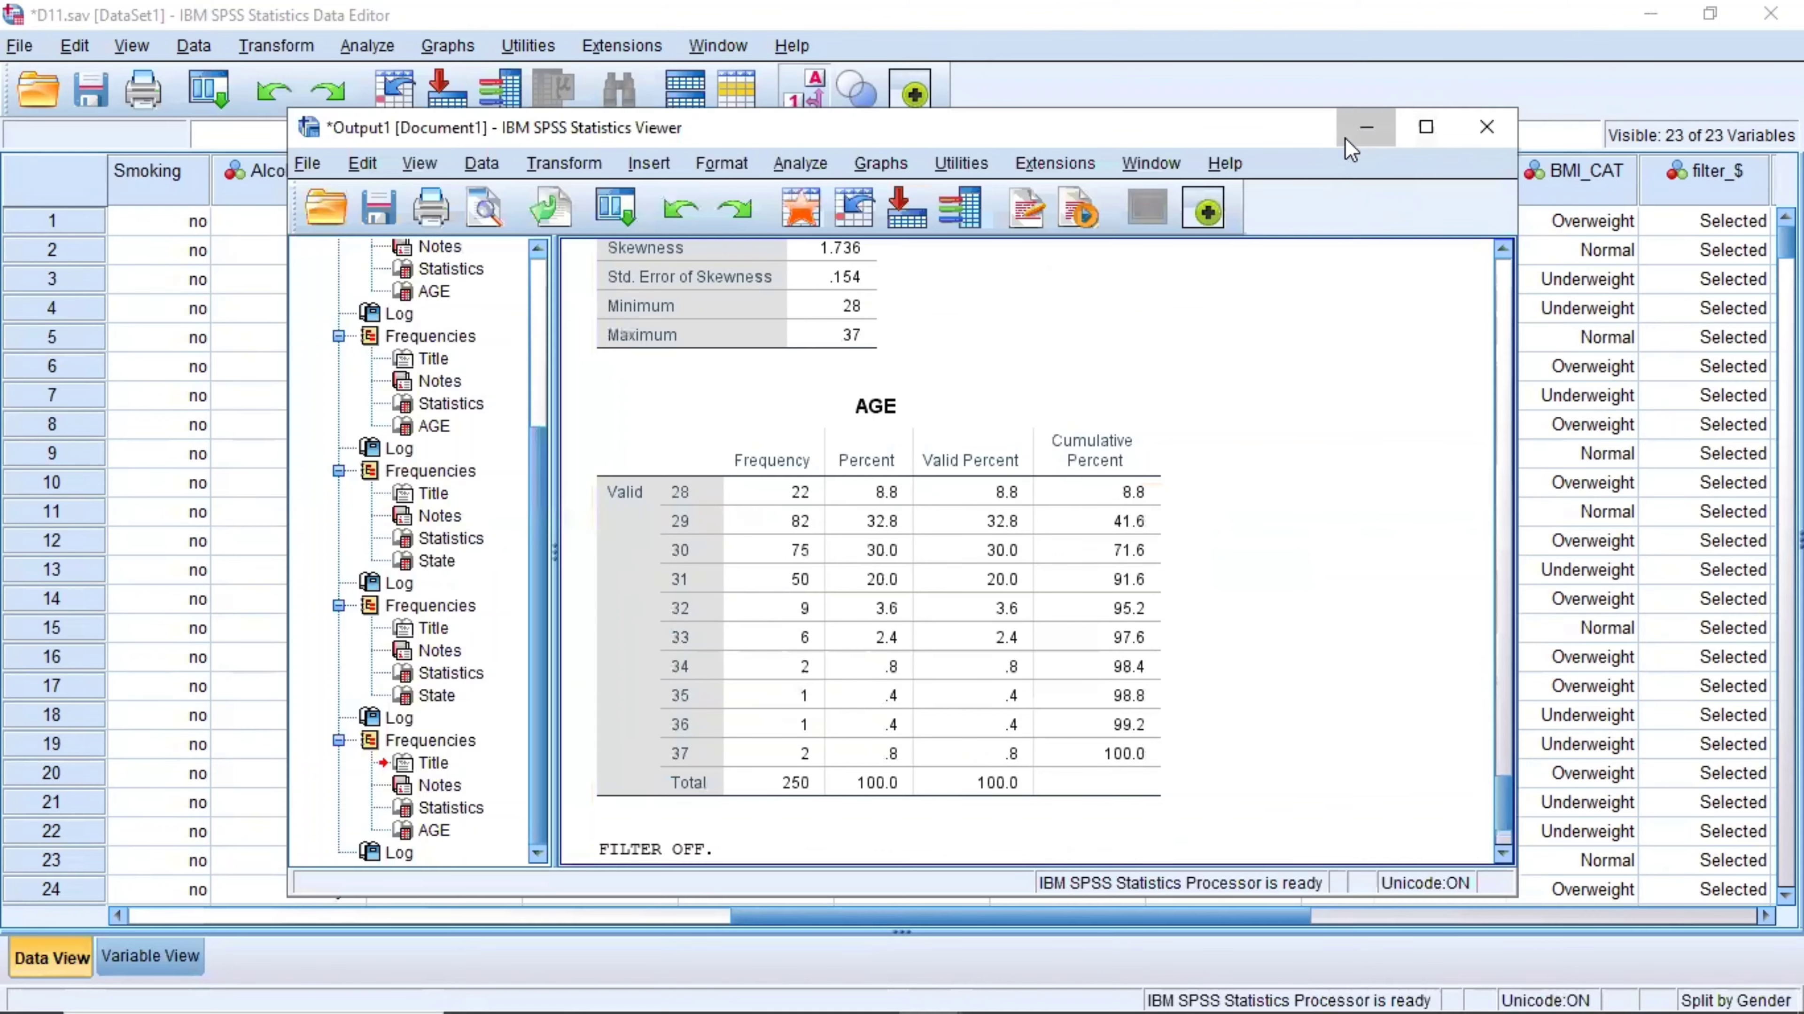
left_click(1366, 126)
Limit the Frequencies statistics for AGE to the mean, clearing median, standard deviation, minimum, maximum and skewness
left_click(367, 46)
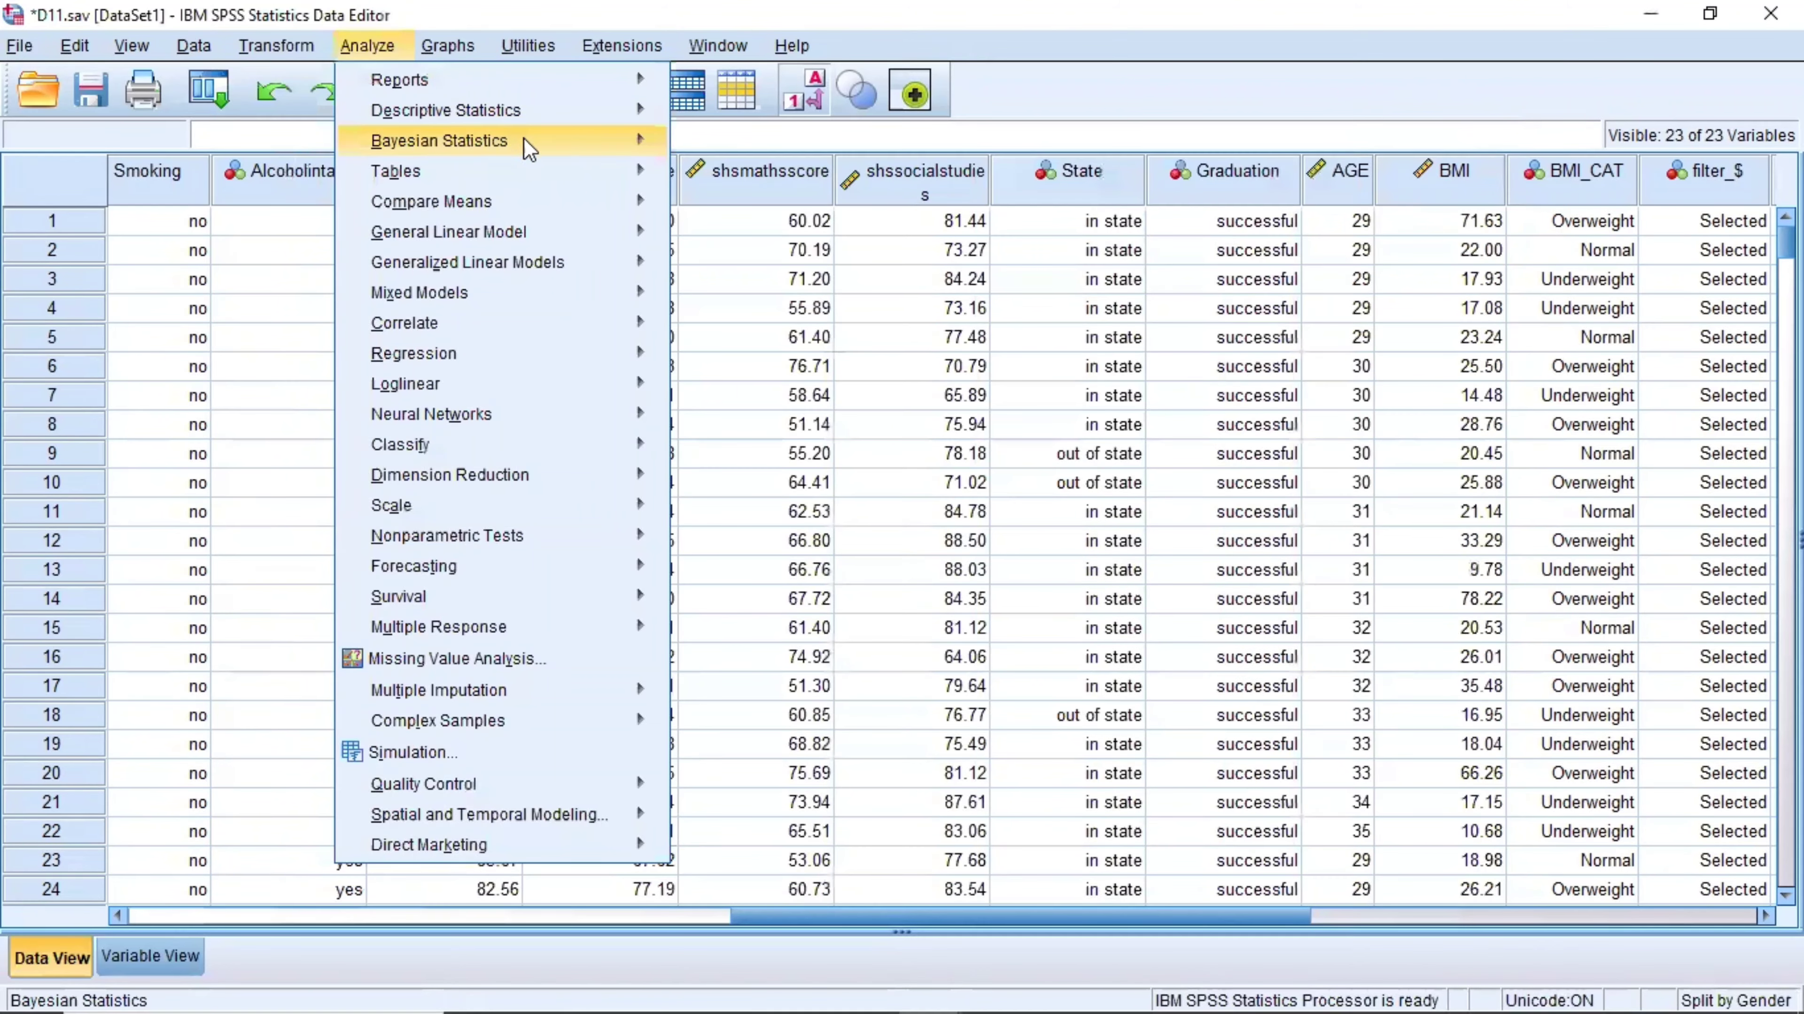
mouse_move(610, 114)
left_click(730, 114)
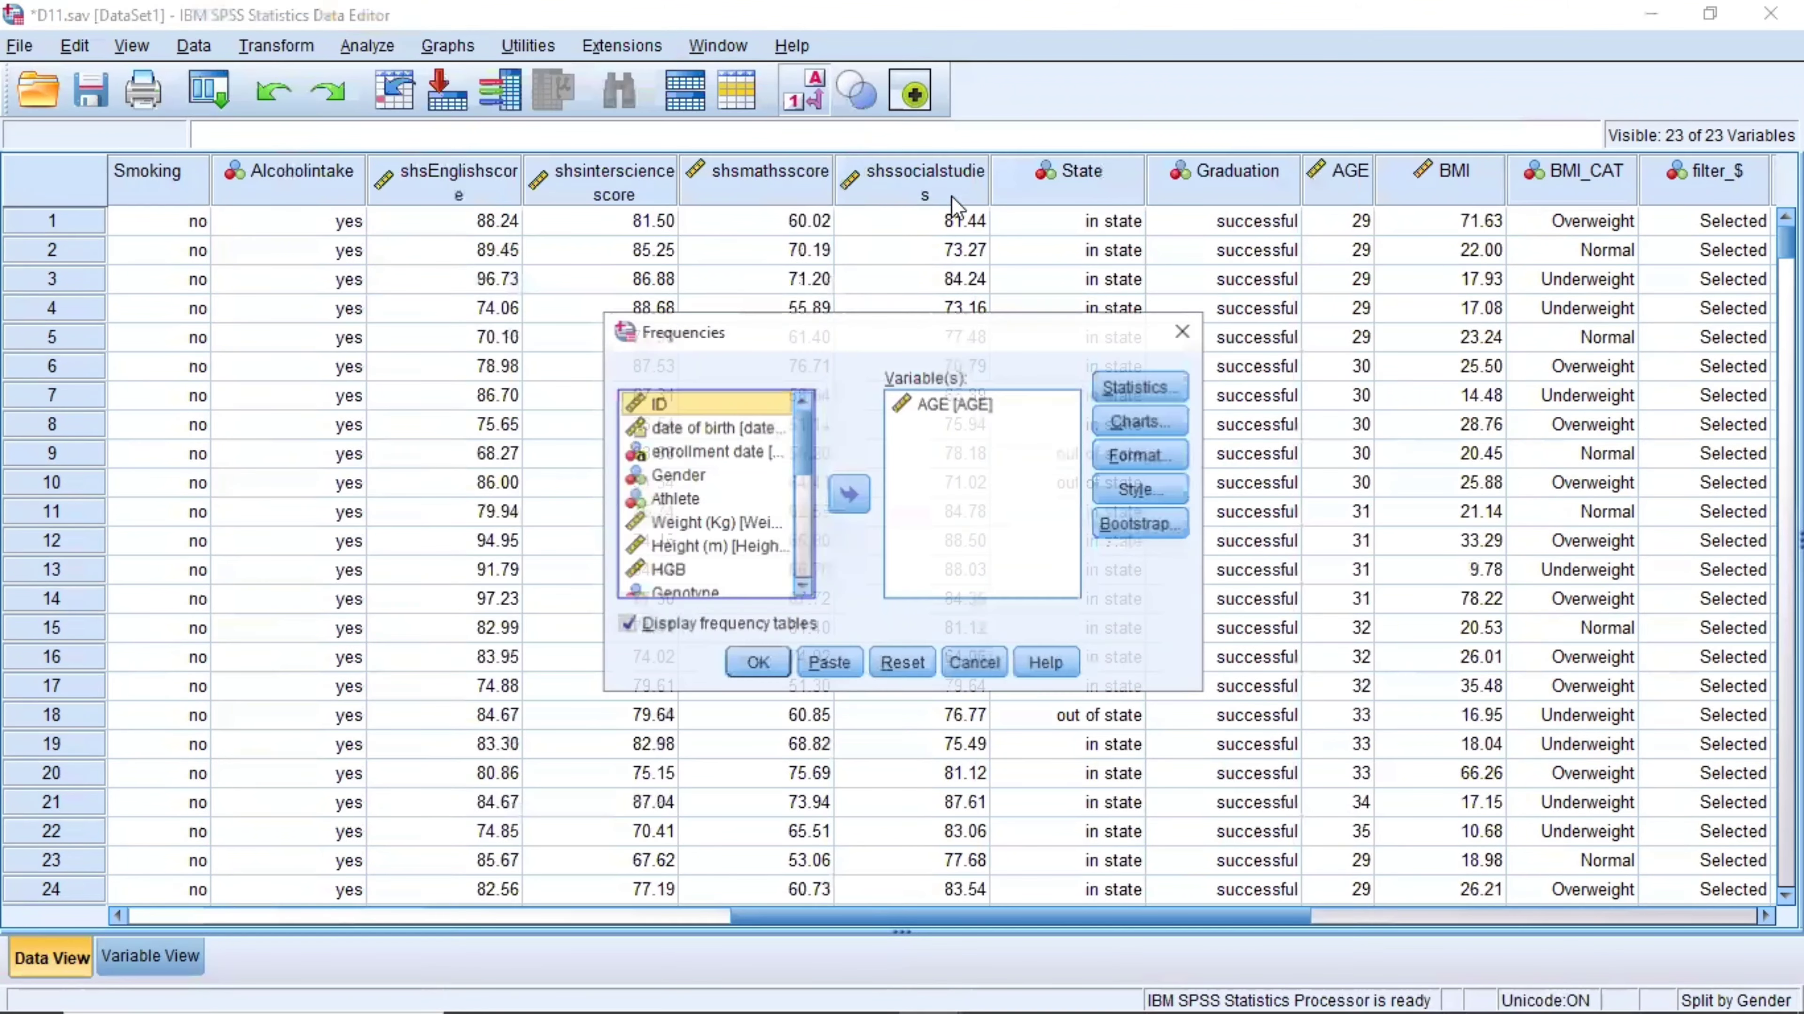
left_click(1143, 387)
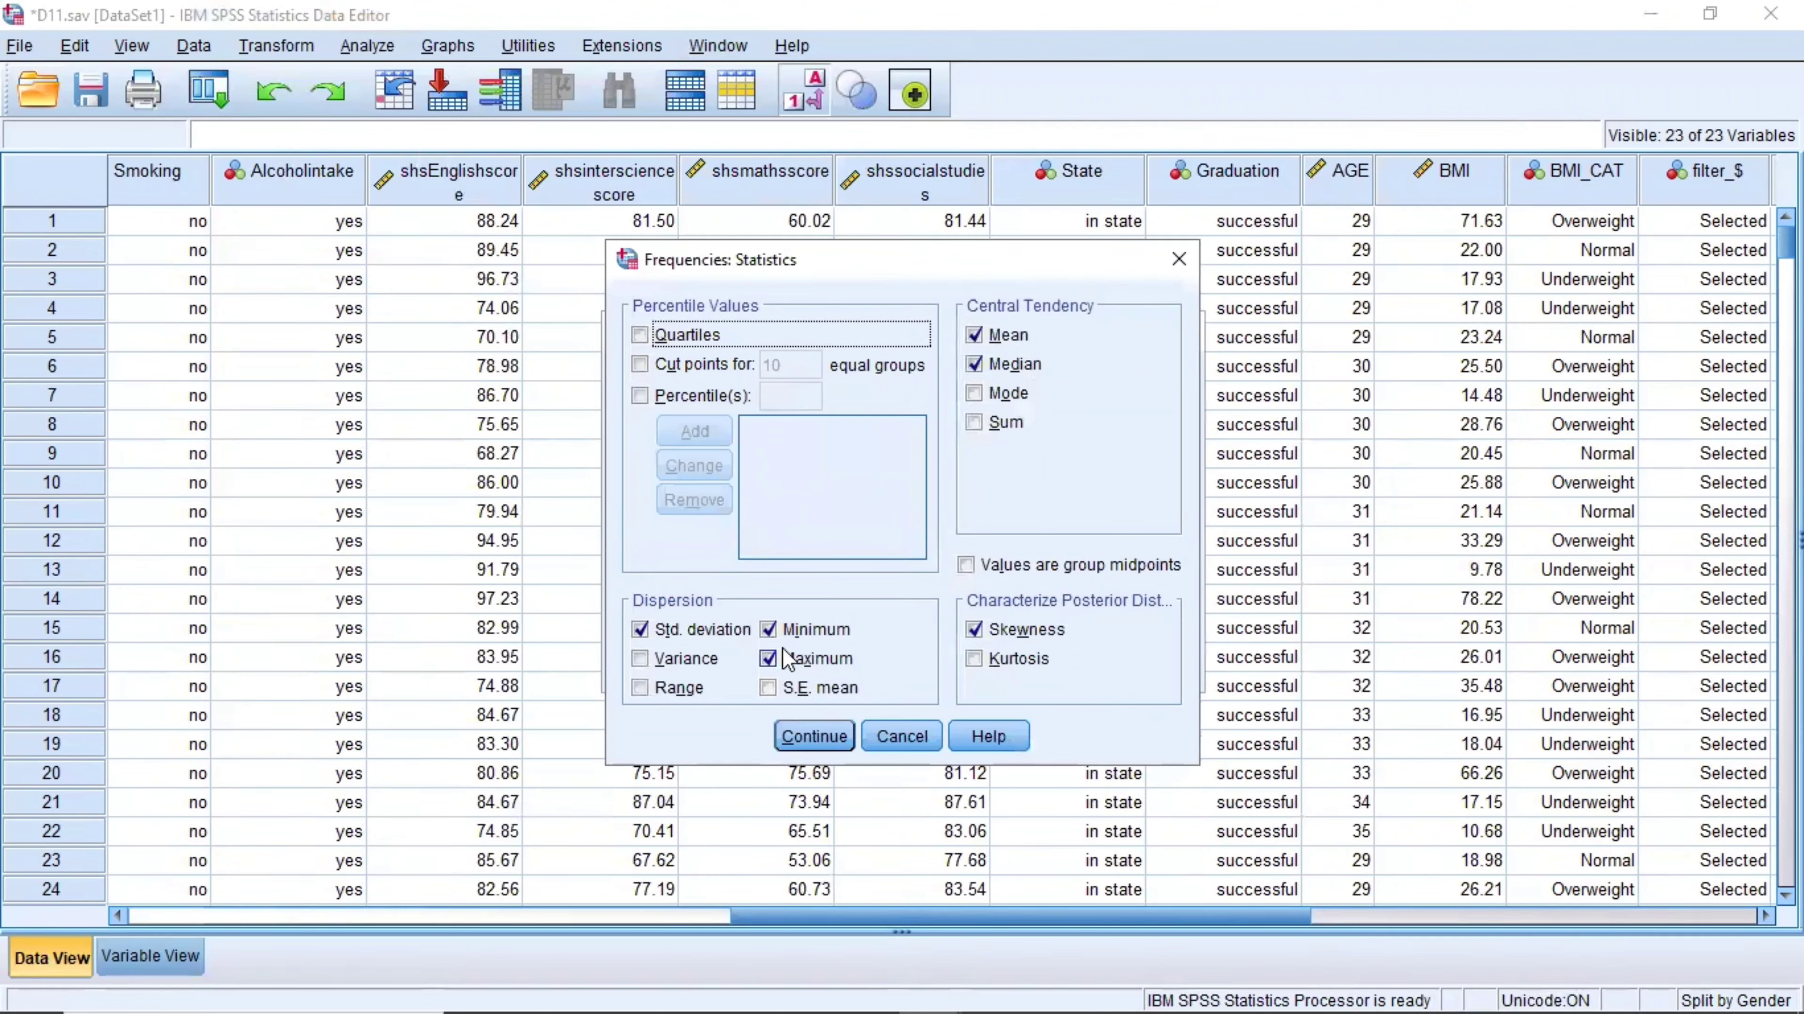
left_click(767, 653)
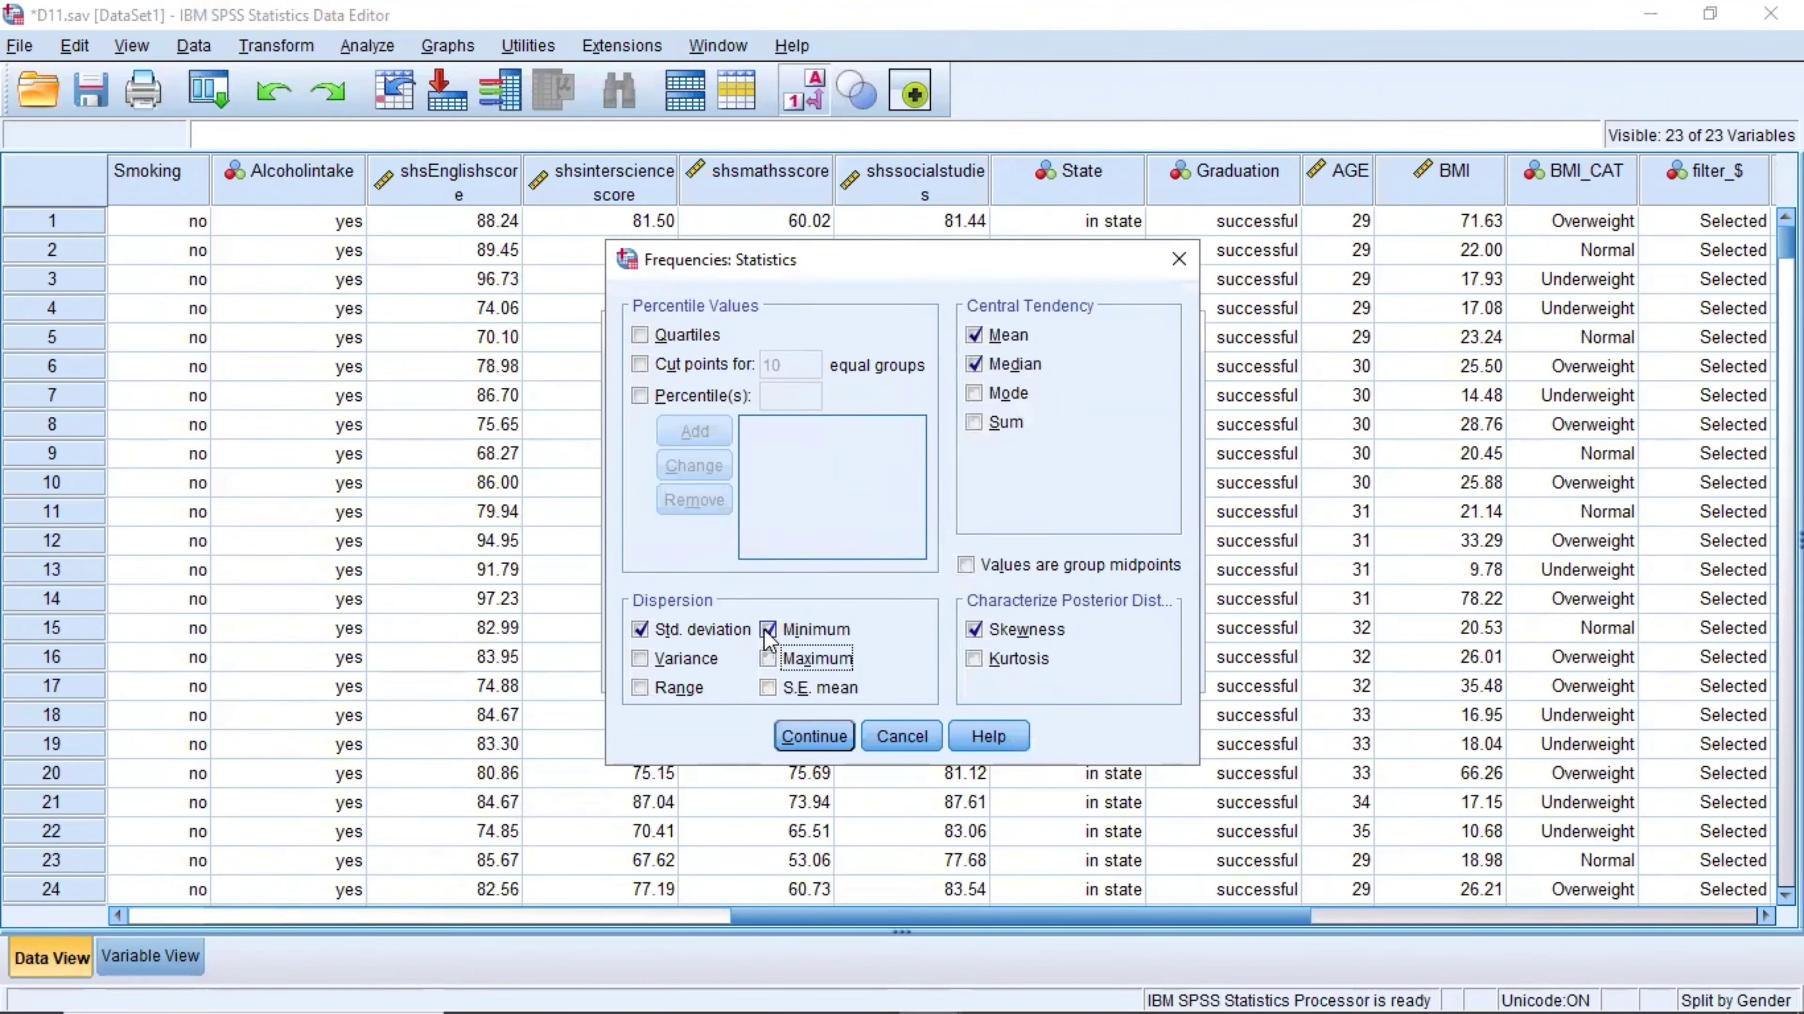
left_click(768, 630)
left_click(640, 630)
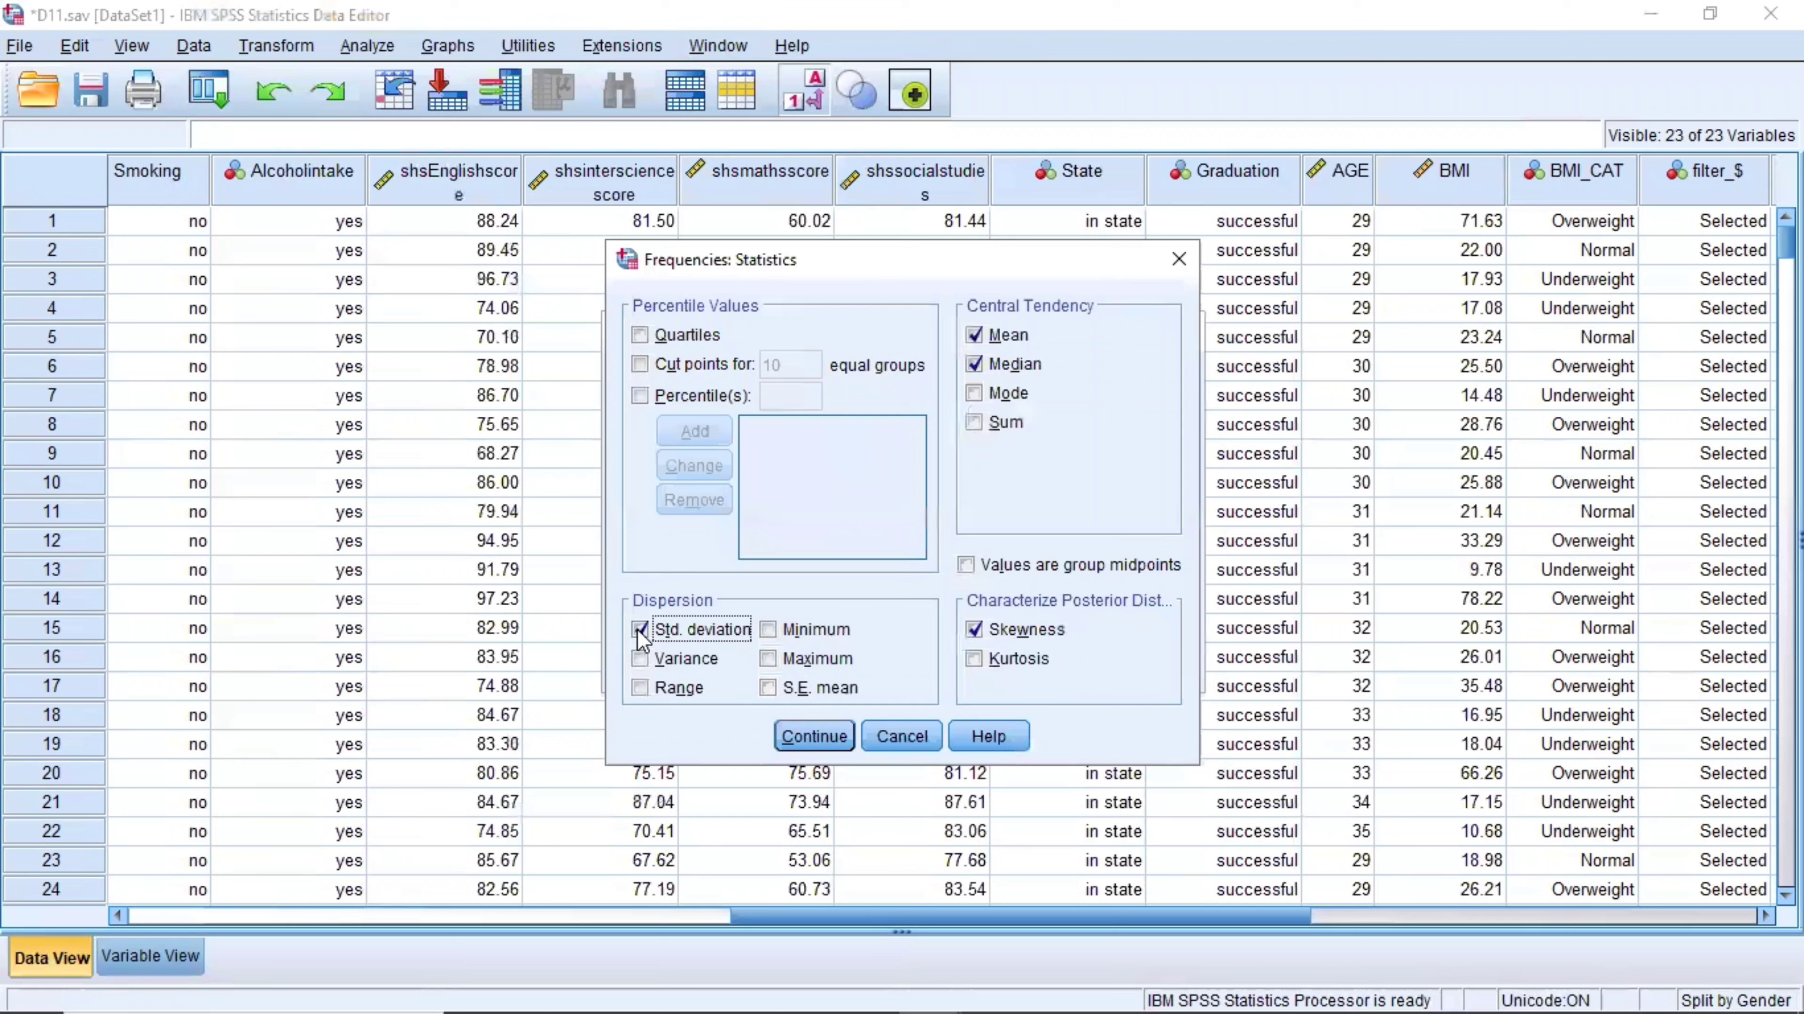
left_click(974, 629)
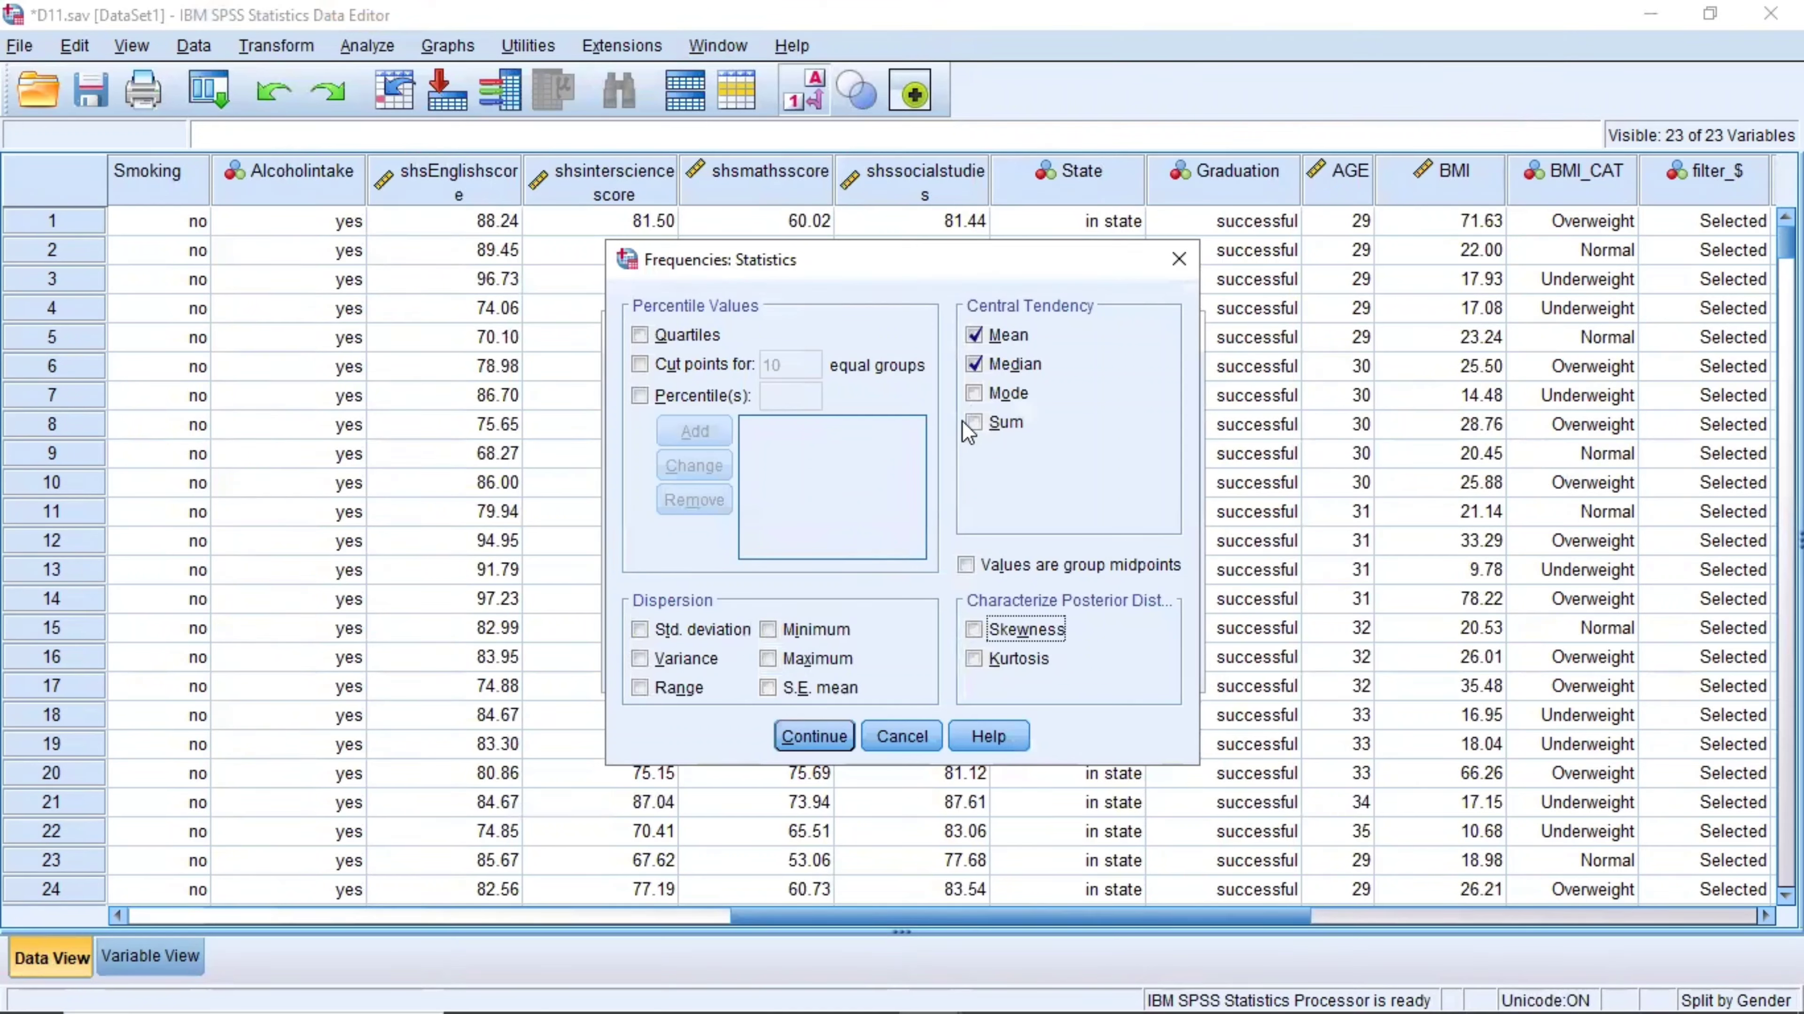
left_click(975, 364)
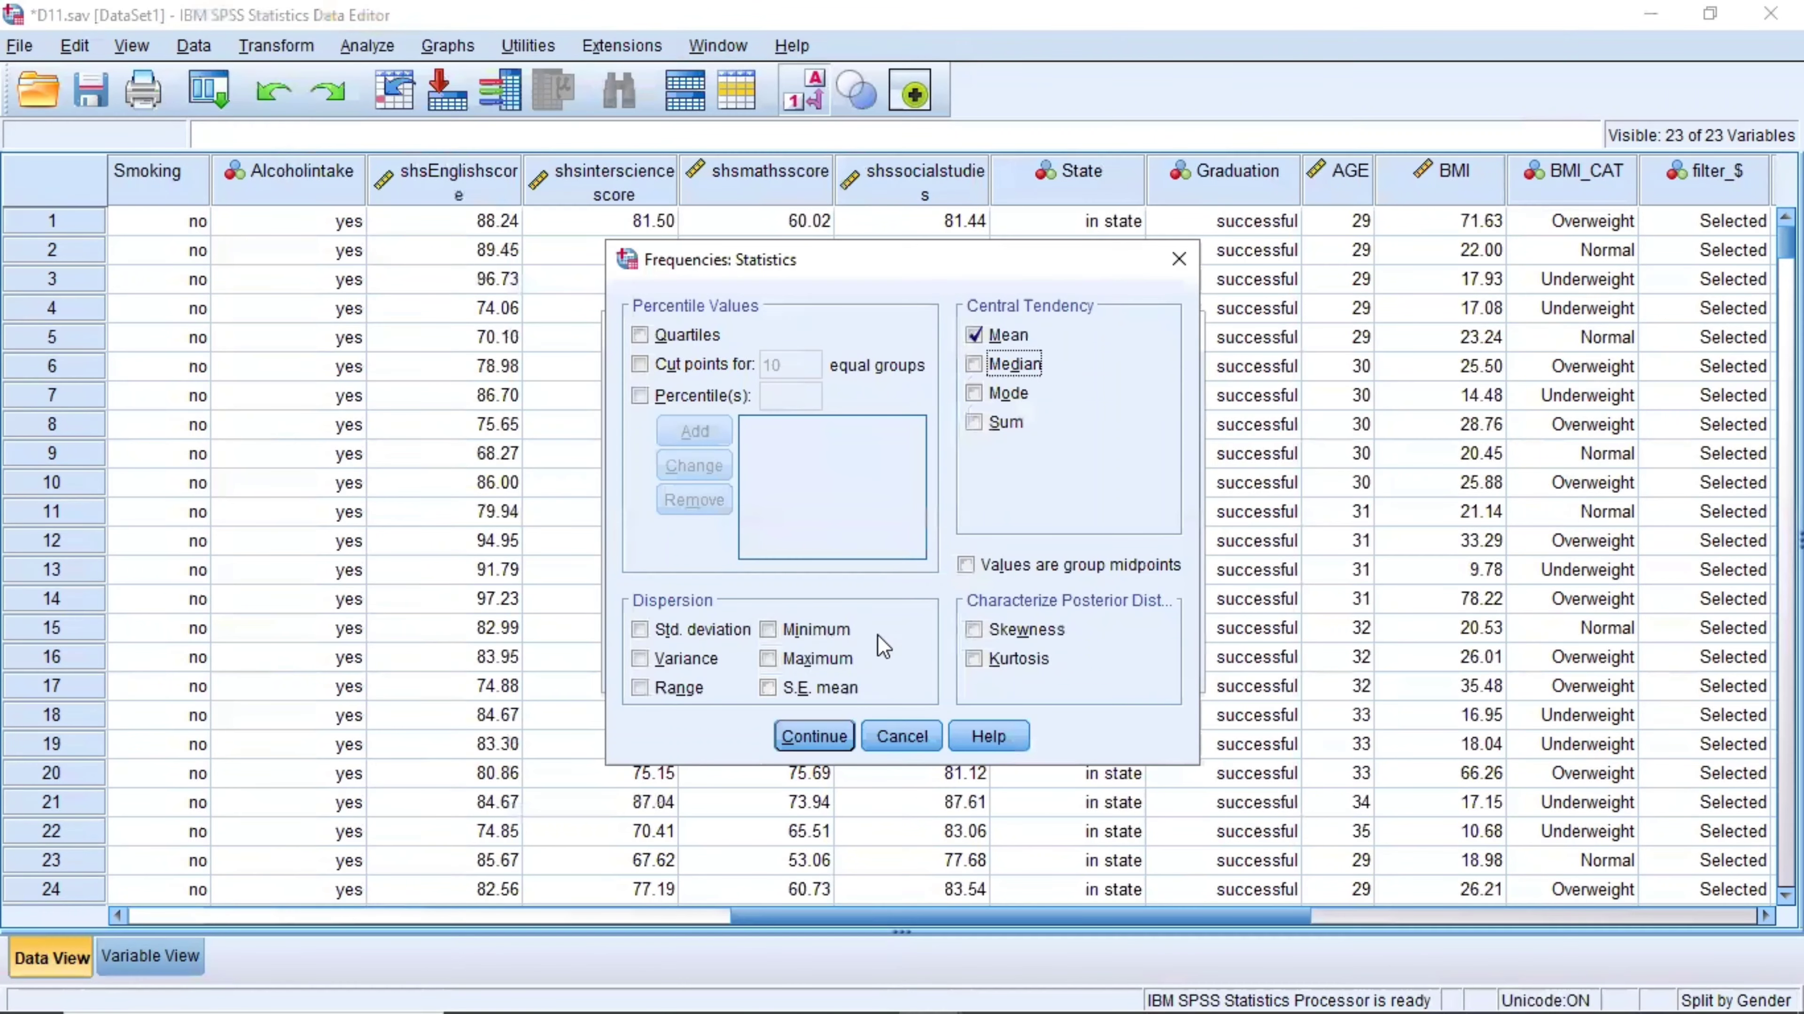
left_click(816, 736)
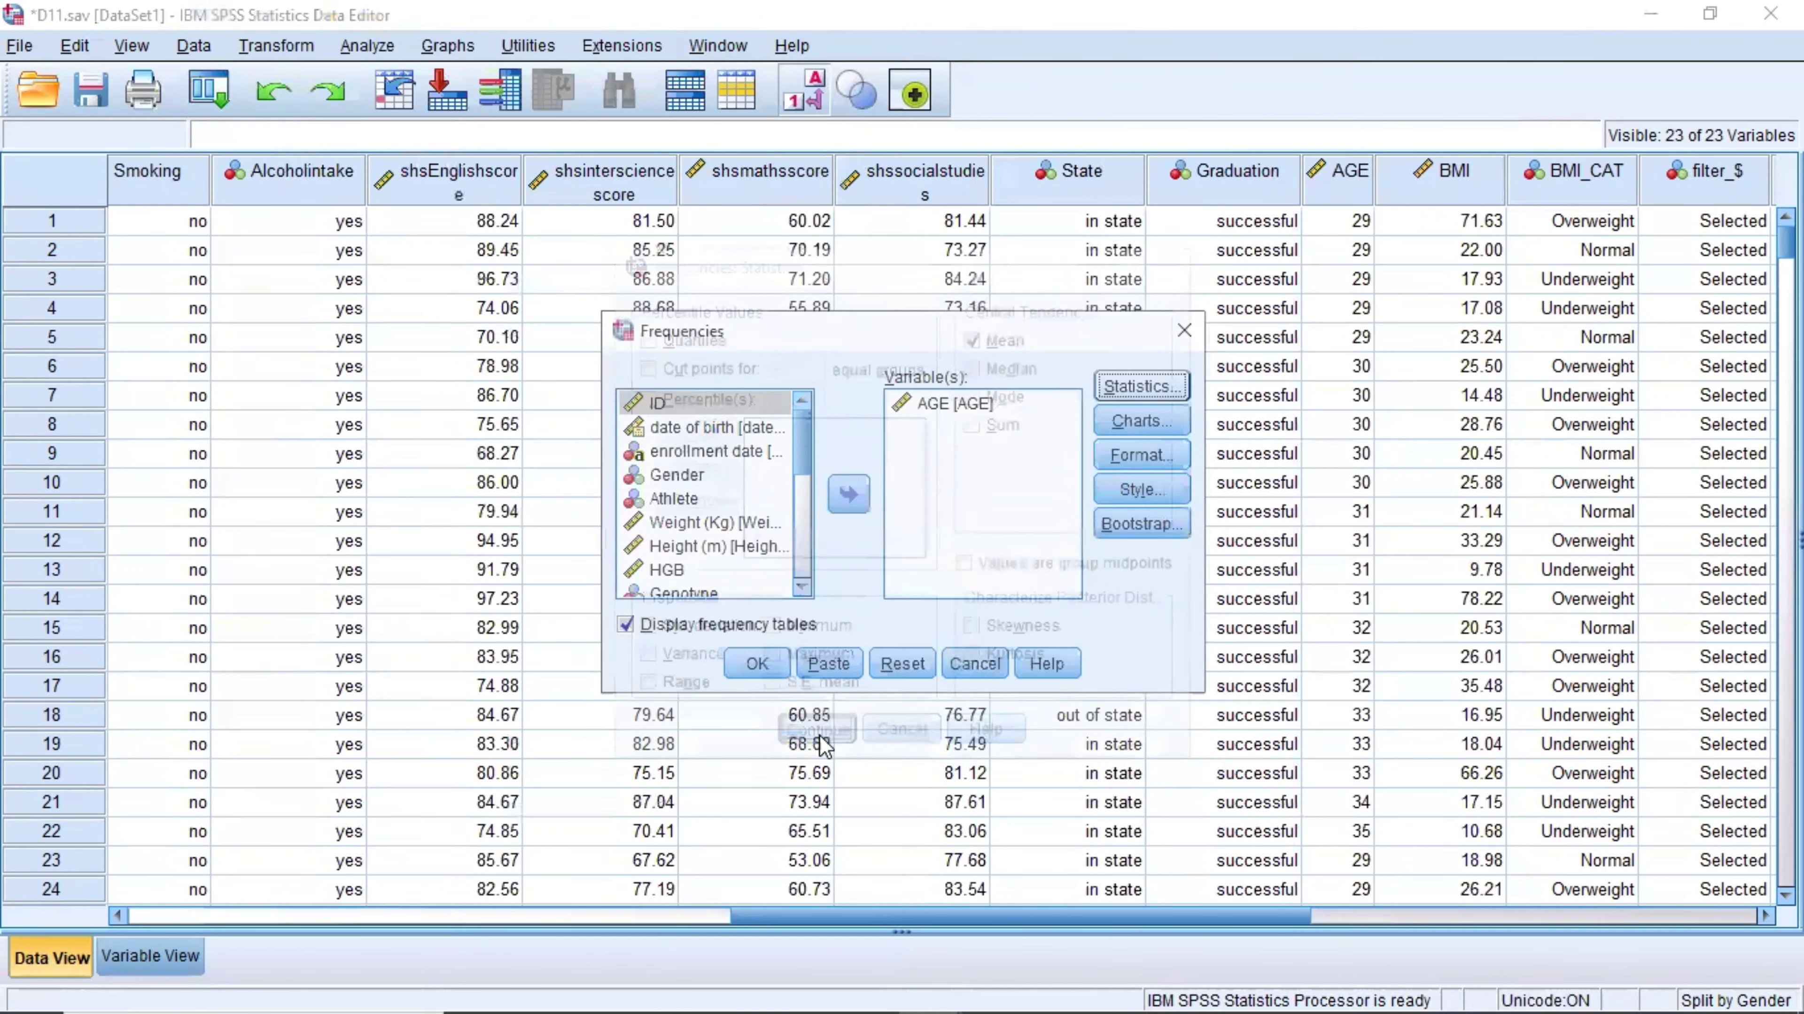
Run Frequencies for AGE on the split file and compare the mean by gender with the earlier filtered output
left_click(759, 663)
scroll(758, 661, "down", 4)
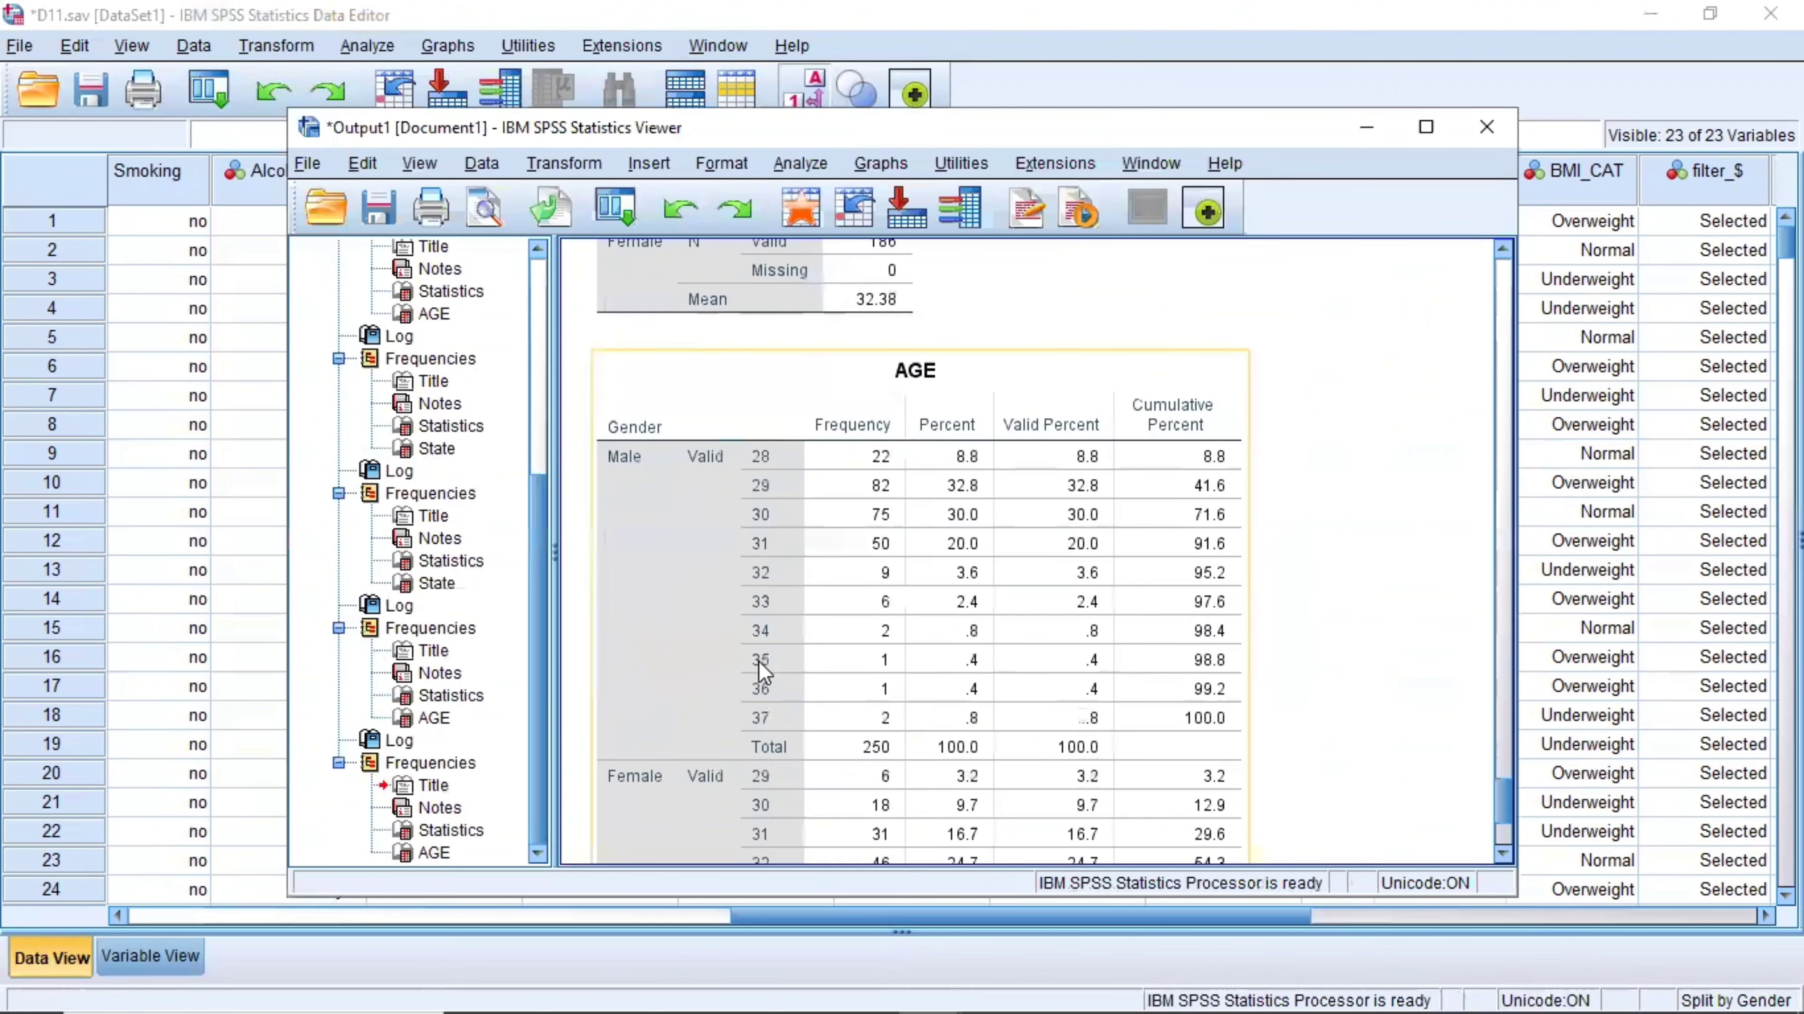
scroll(758, 660, "up", 4)
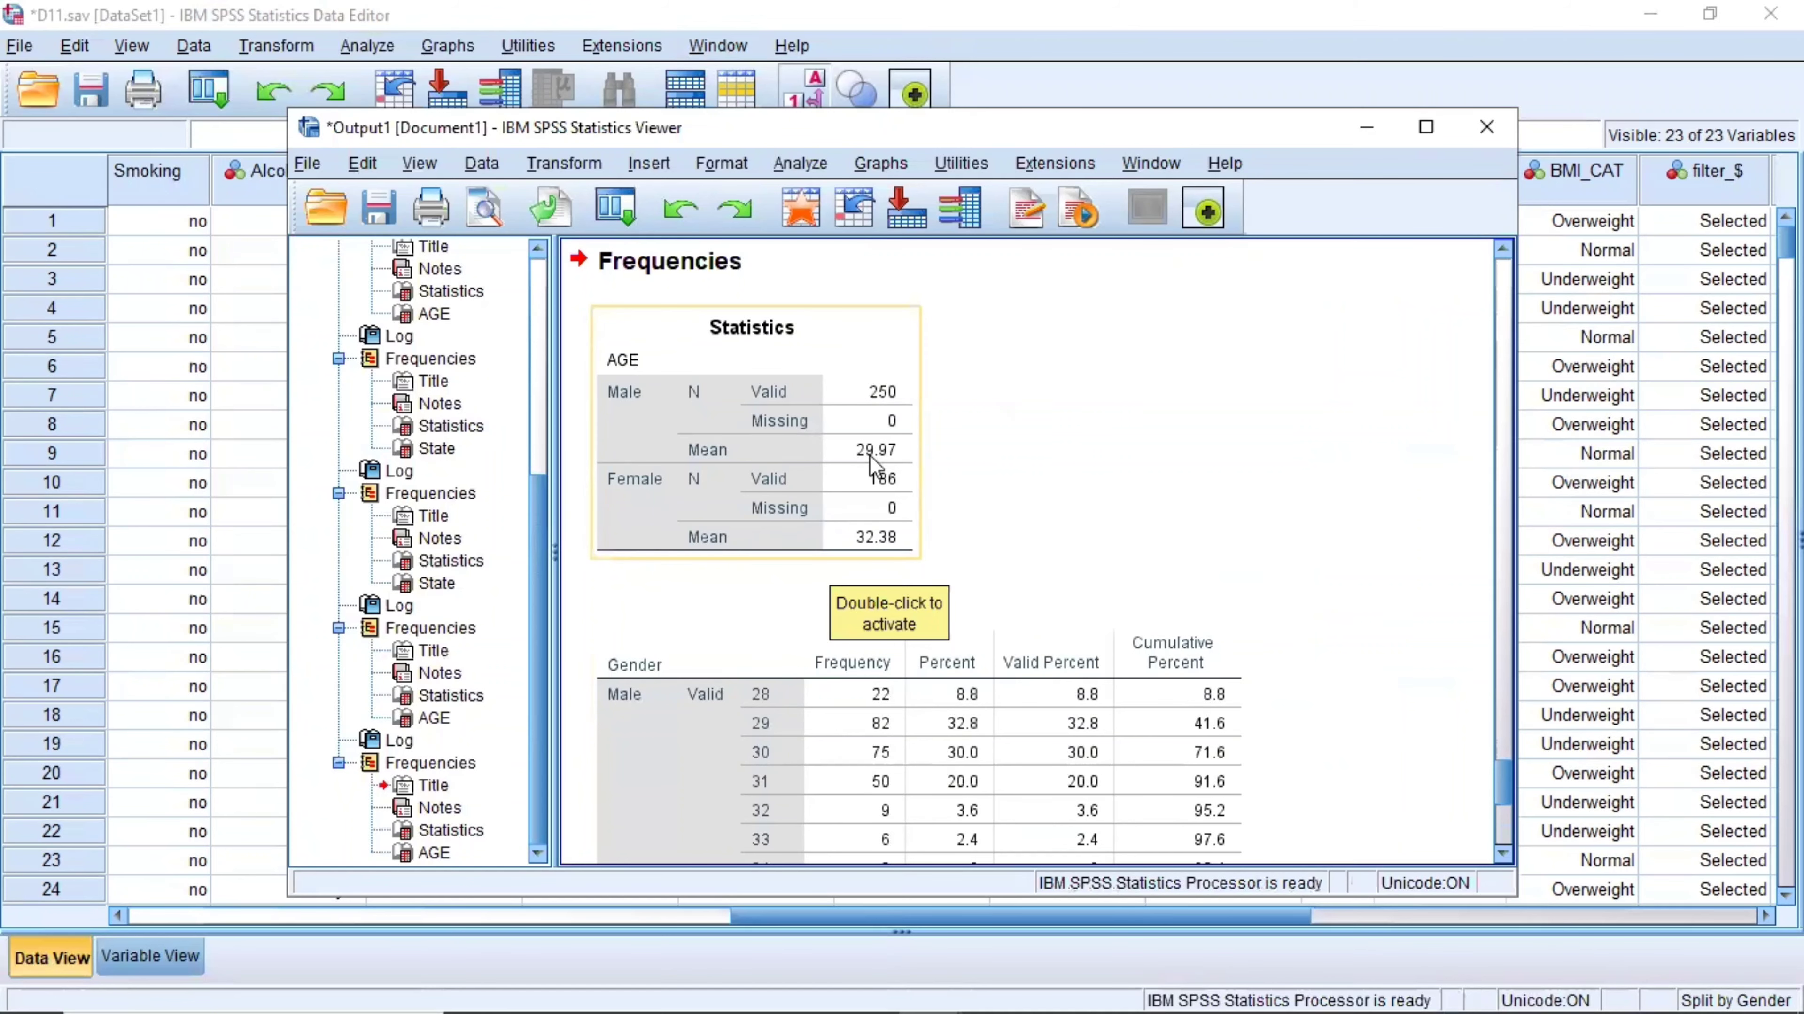
scroll(872, 462, "up", 10)
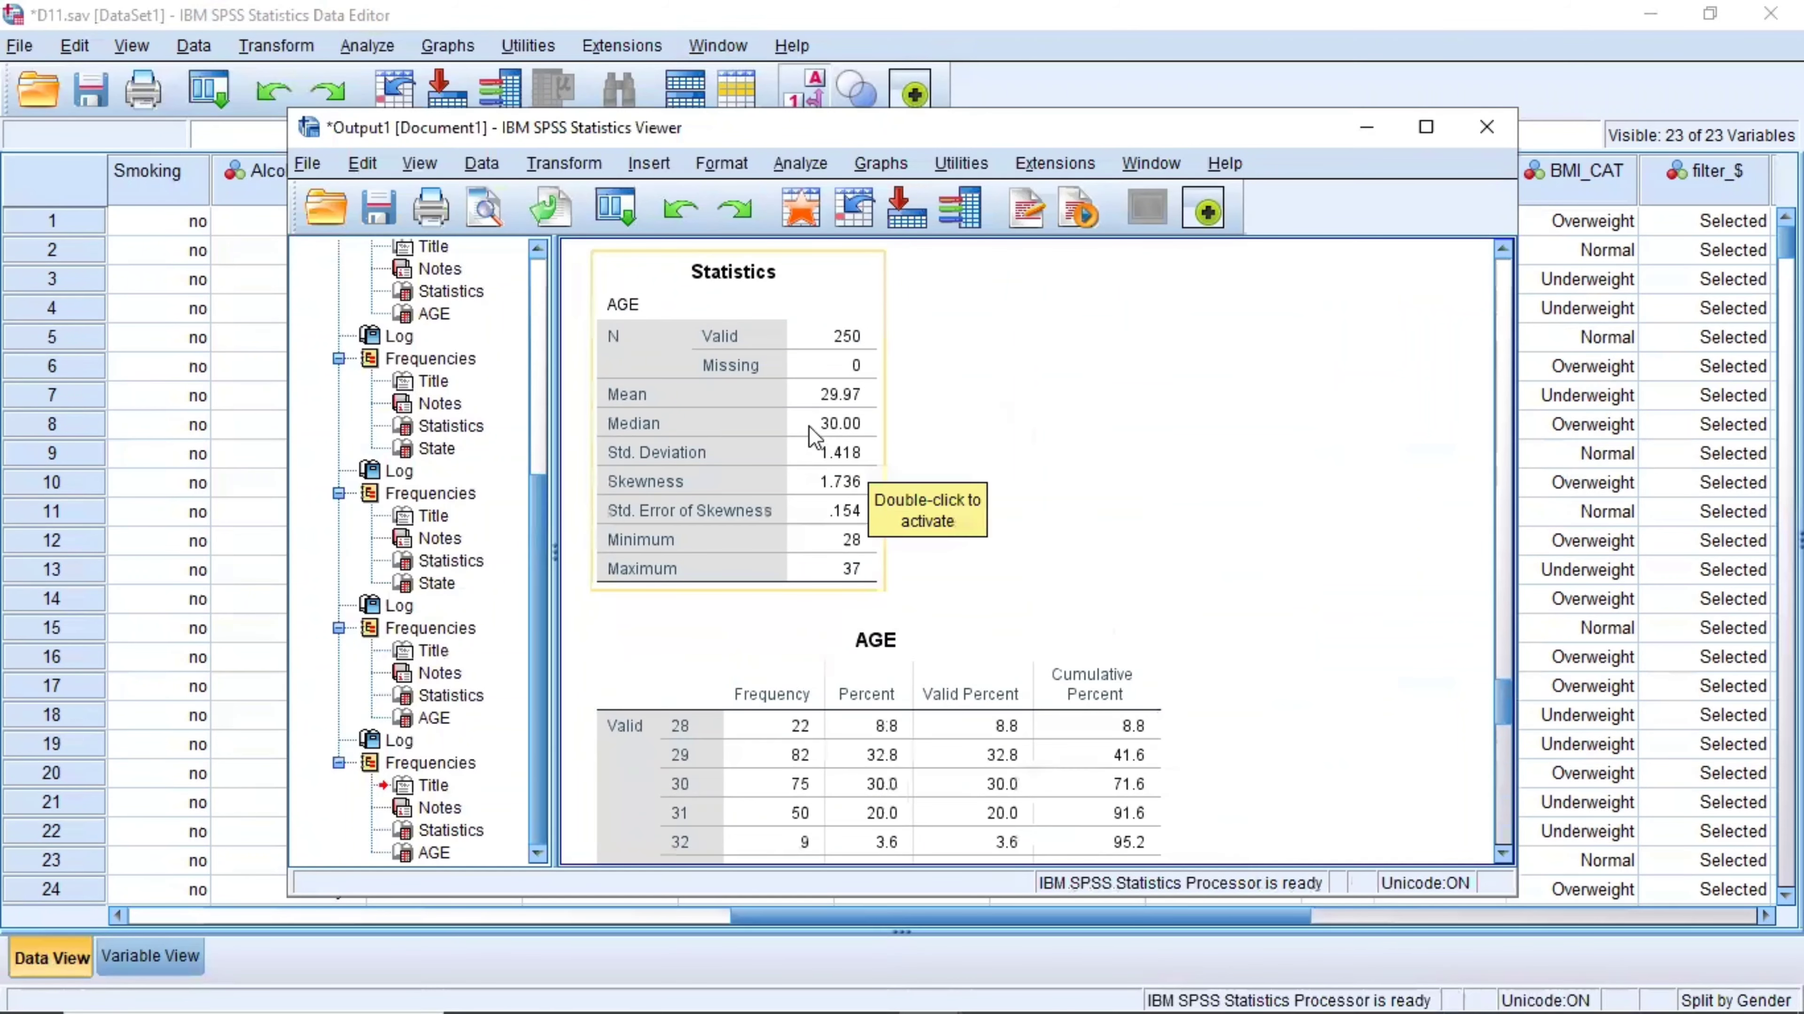
scroll(830, 419, "down", 10)
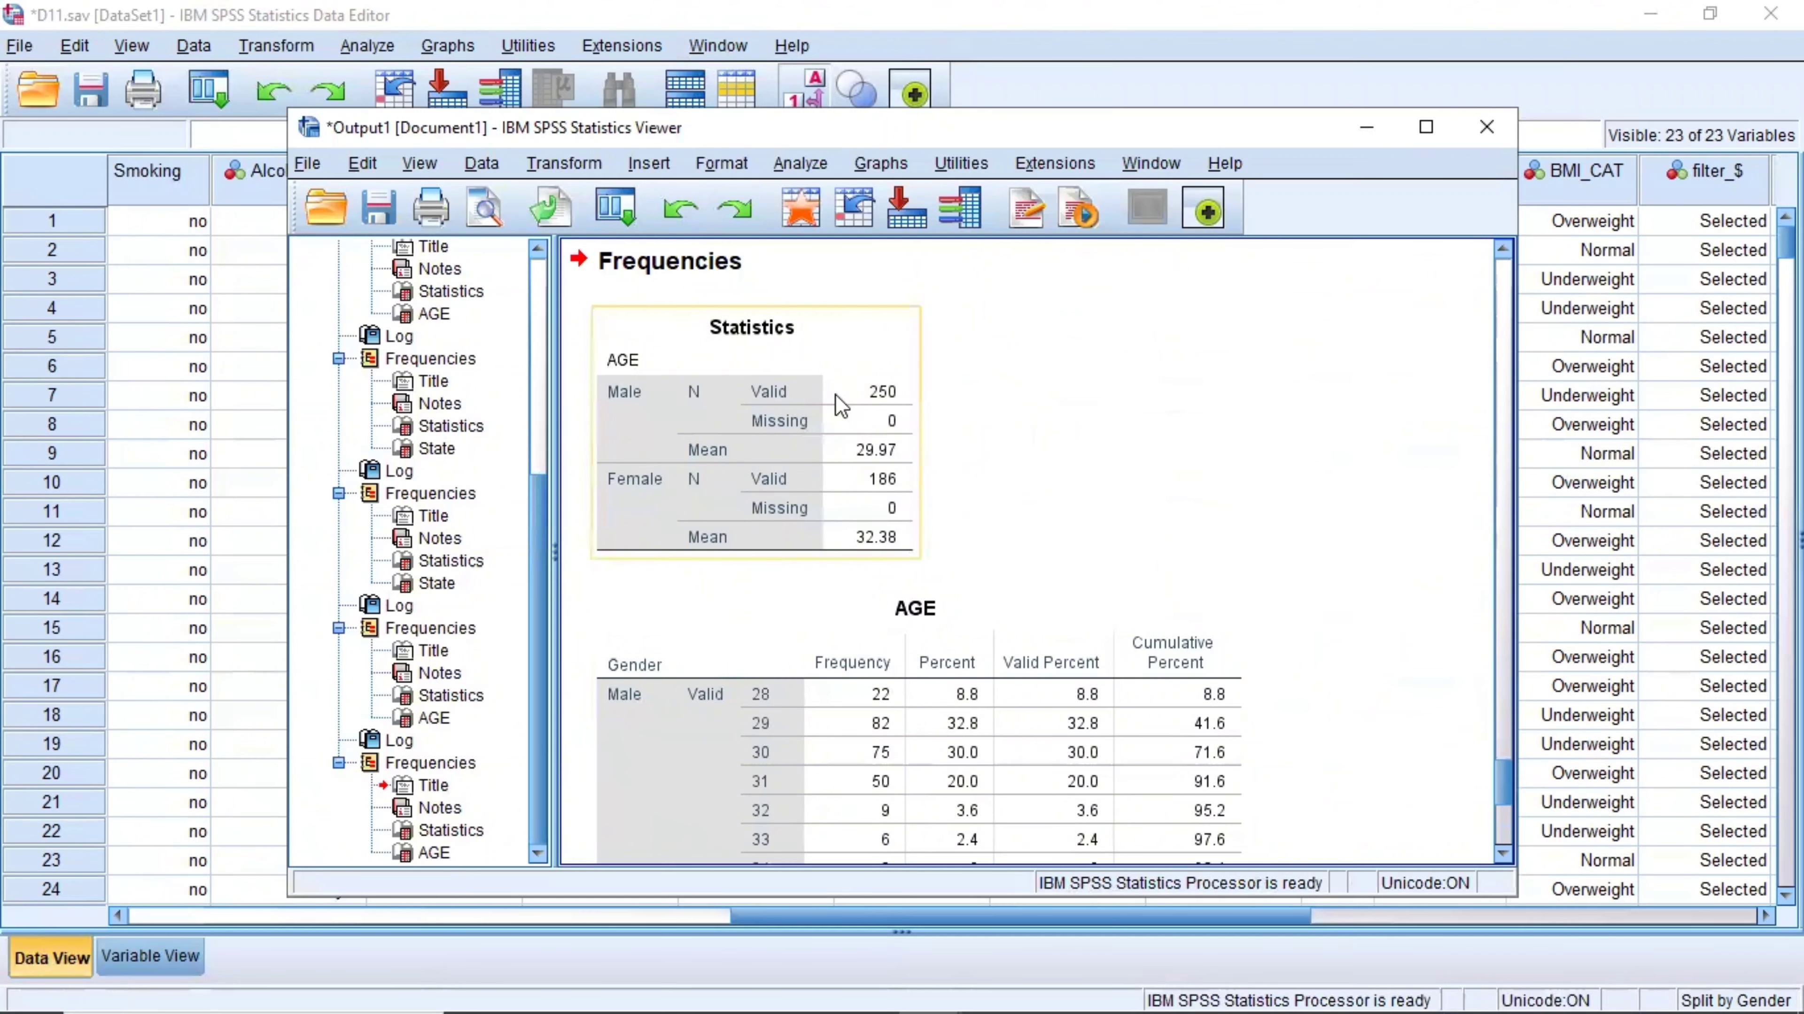